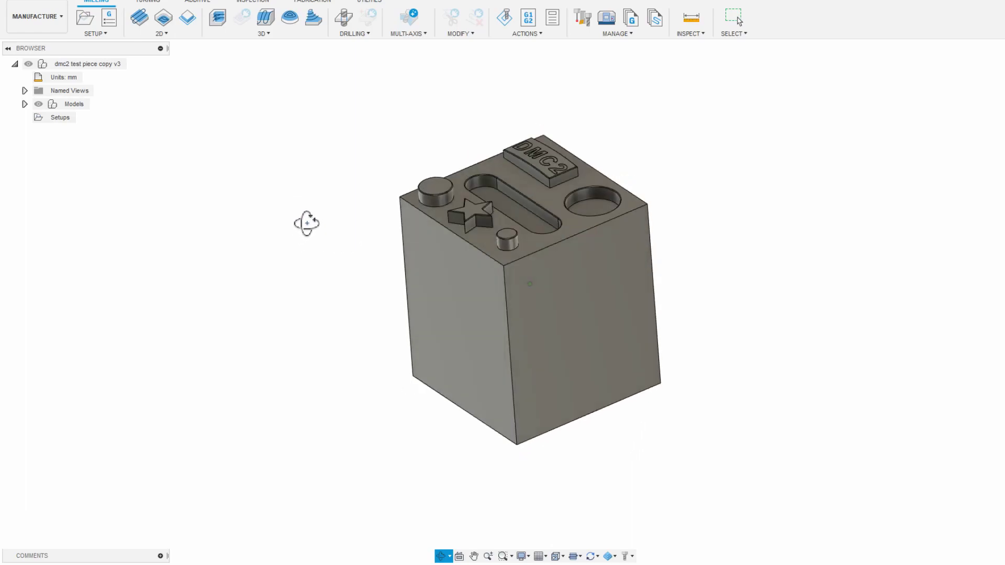
- Simulate the facing operation of Setup2 at a faster playback speed
{"action": "key", "text": "Escape"}
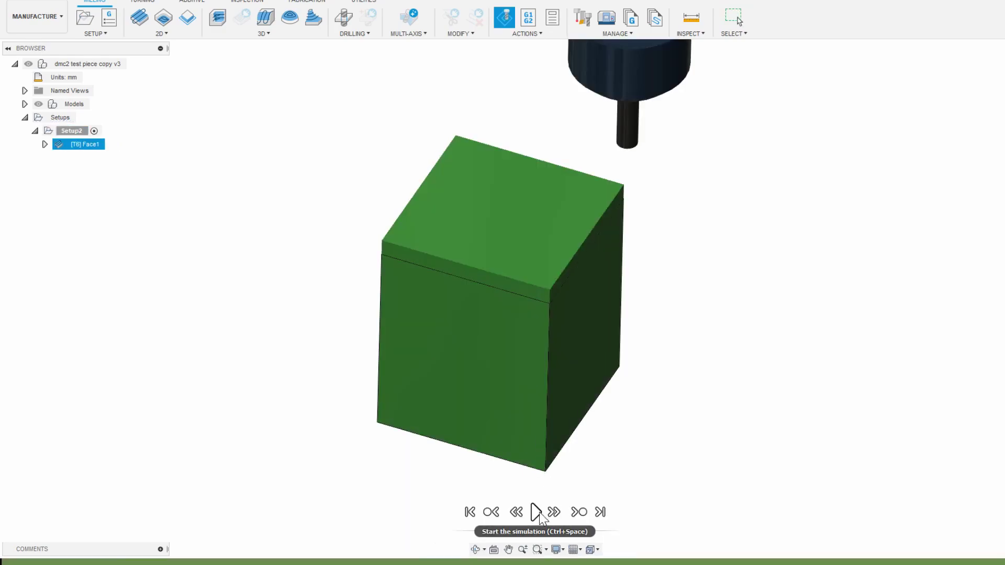
{"action": "left_click", "coordinate": [538, 511]}
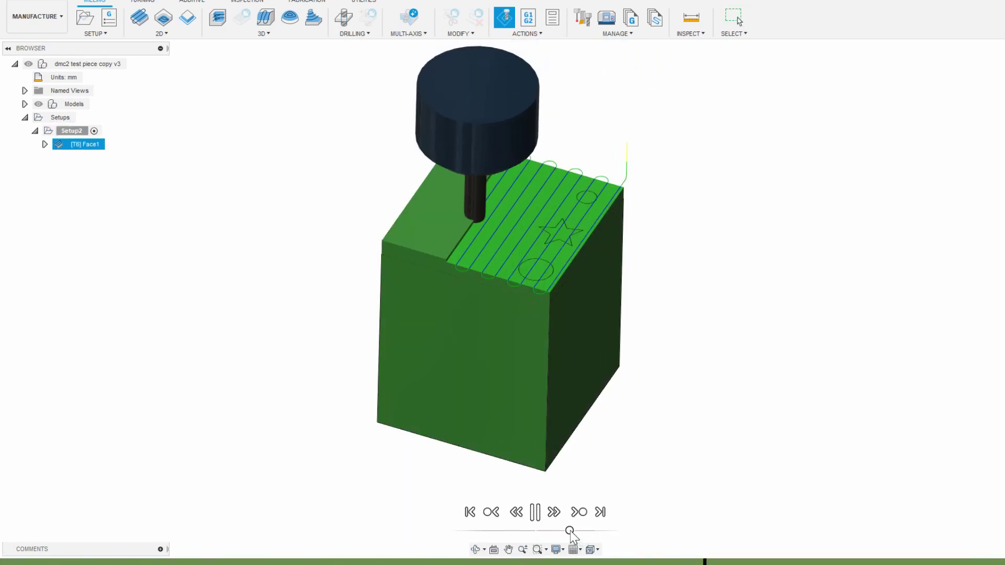
{"action": "left_click_drag", "start_coordinate": [574, 531], "coordinate": [580, 530]}
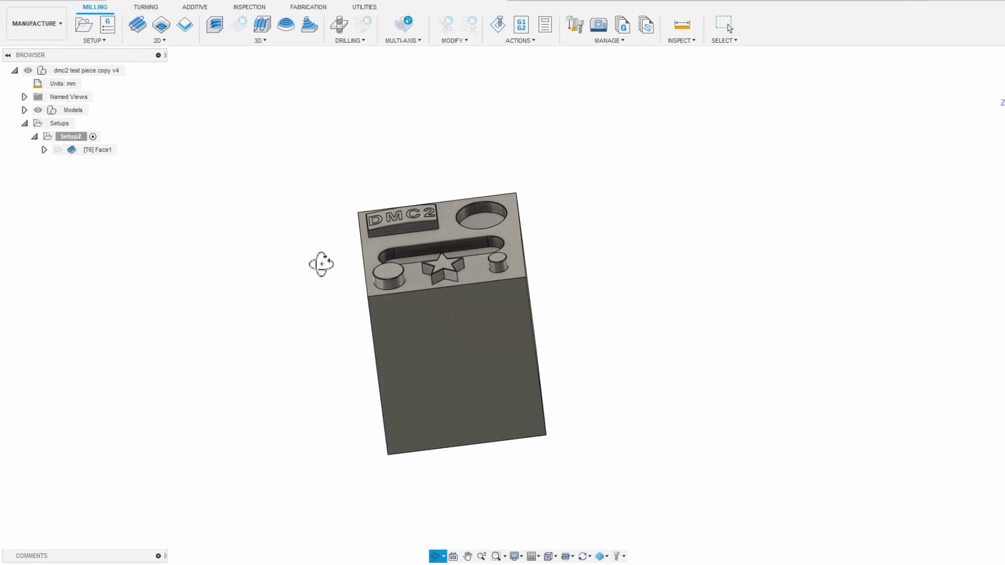
- Inspect the tool and other contents of the Face1 operation
{"action": "mouse_move", "coordinate": [321, 264]}
{"action": "left_mouse_down"}
{"action": "mouse_move", "coordinate": [331, 269]}
{"action": "mouse_move", "coordinate": [323, 254]}
{"action": "left_mouse_up"}
{"action": "key", "text": "Escape"}
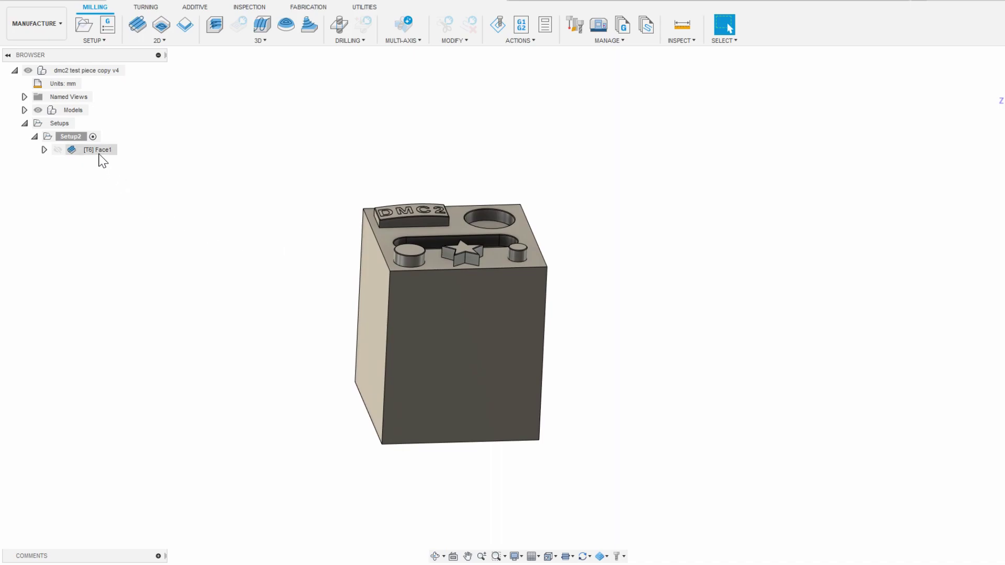
{"action": "left_click", "coordinate": [99, 152]}
{"action": "left_click", "coordinate": [50, 157]}
{"action": "left_click", "coordinate": [44, 150]}
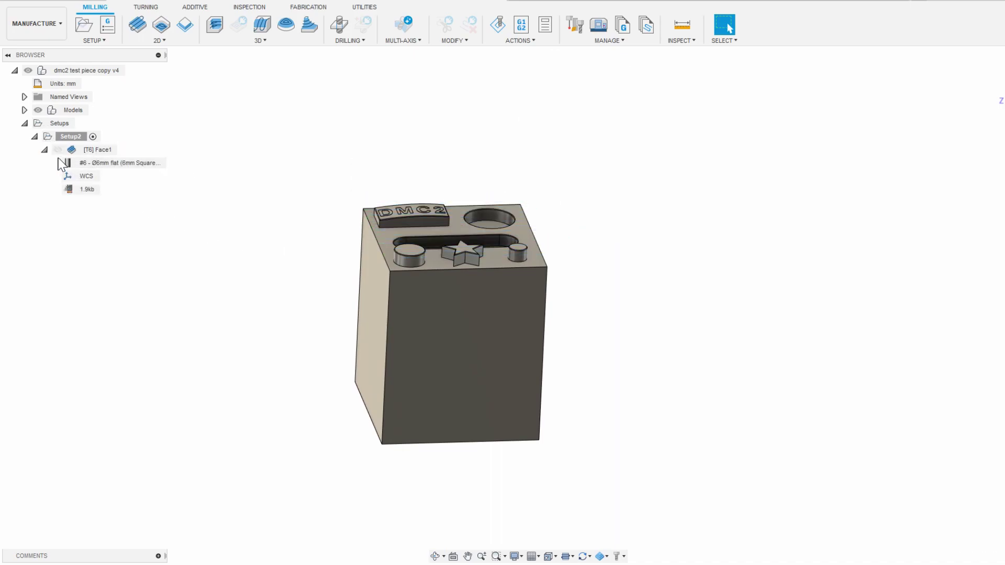
{"action": "left_click", "coordinate": [44, 151]}
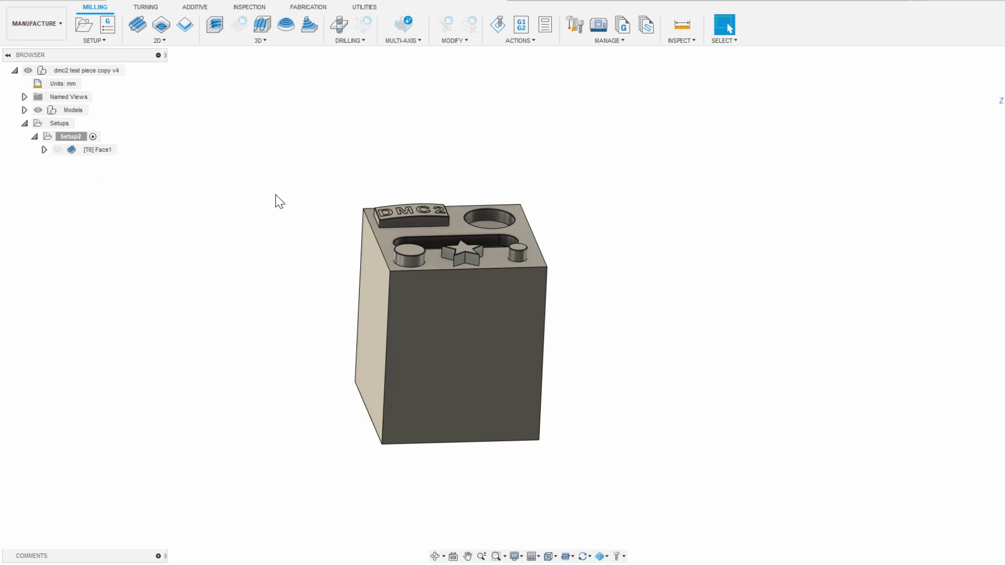
- Examine the floor of the slot and the floor and wall of the circular pocket on the part's top
{"action": "mouse_move", "coordinate": [280, 202]}
{"action": "middle_mouse_down", "text": "shift"}
{"action": "mouse_move", "coordinate": [289, 202]}
{"action": "mouse_move", "coordinate": [285, 219]}
{"action": "middle_mouse_up", "text": "shift"}
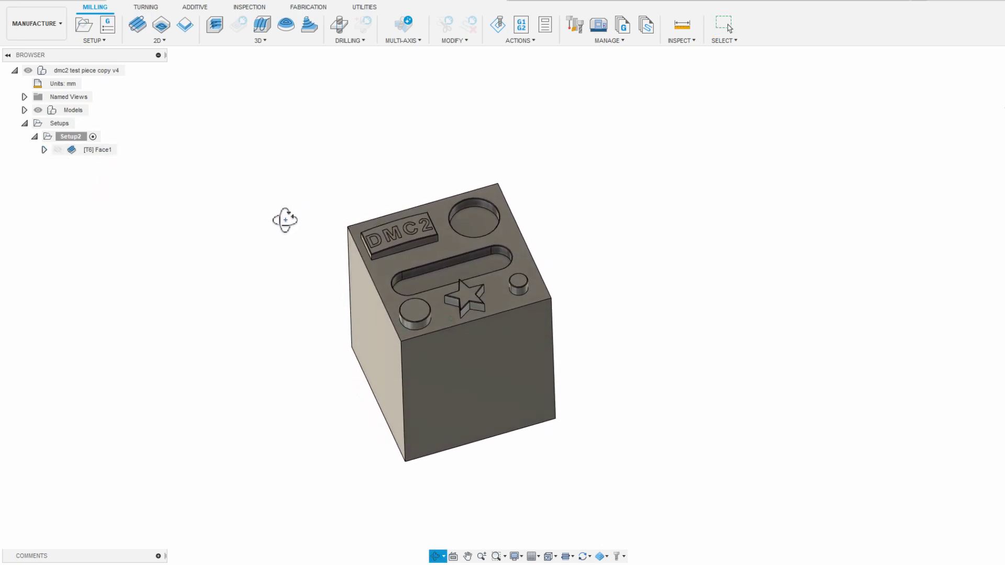
{"action": "scroll", "coordinate": [296, 253], "scroll_direction": "up", "scroll_amount": 2}
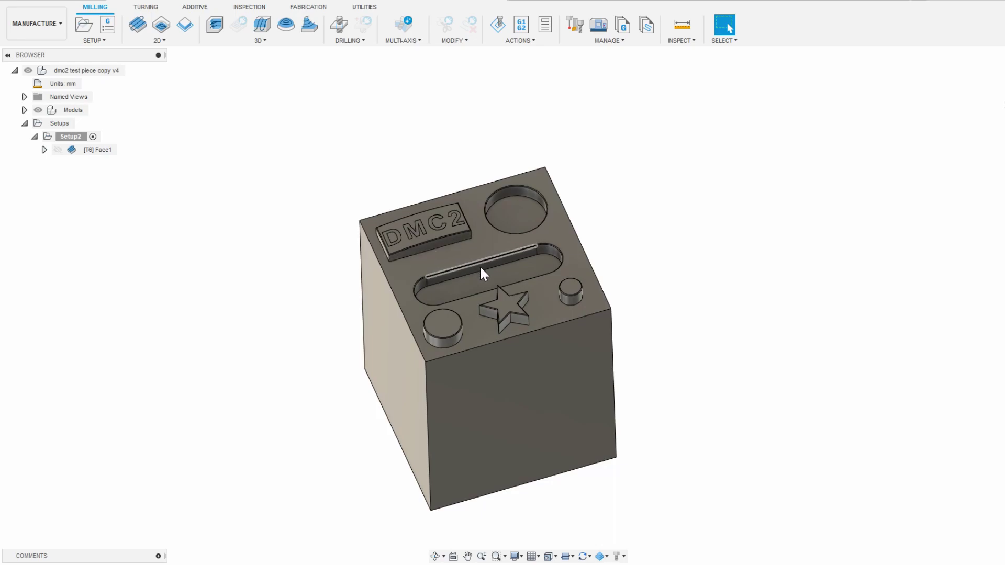
{"action": "left_click", "coordinate": [487, 282]}
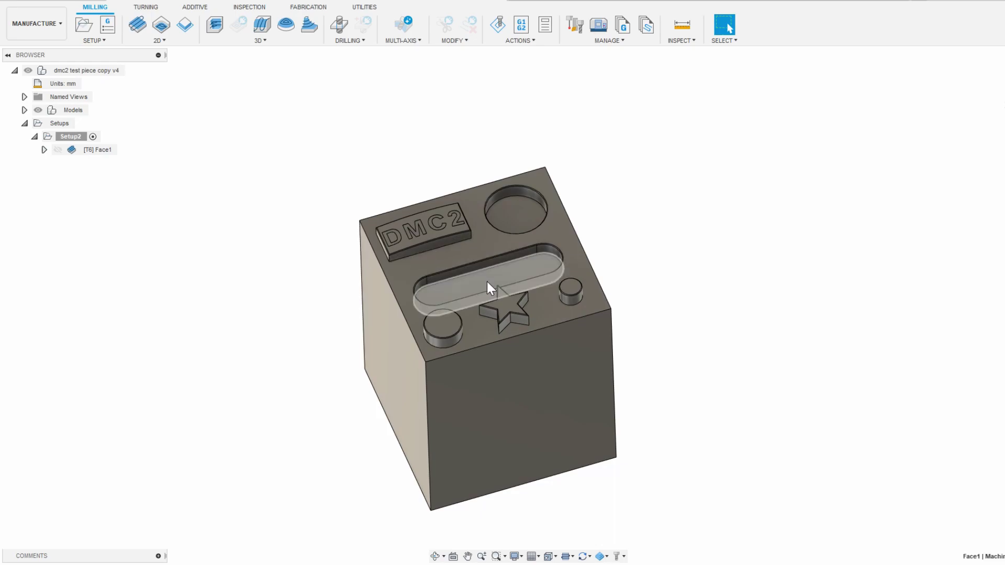
{"action": "left_click", "coordinate": [515, 223], "text": "ctrl"}
{"action": "middle_click_drag", "start_coordinate": [523, 245], "coordinate": [507, 240], "text": "shift"}
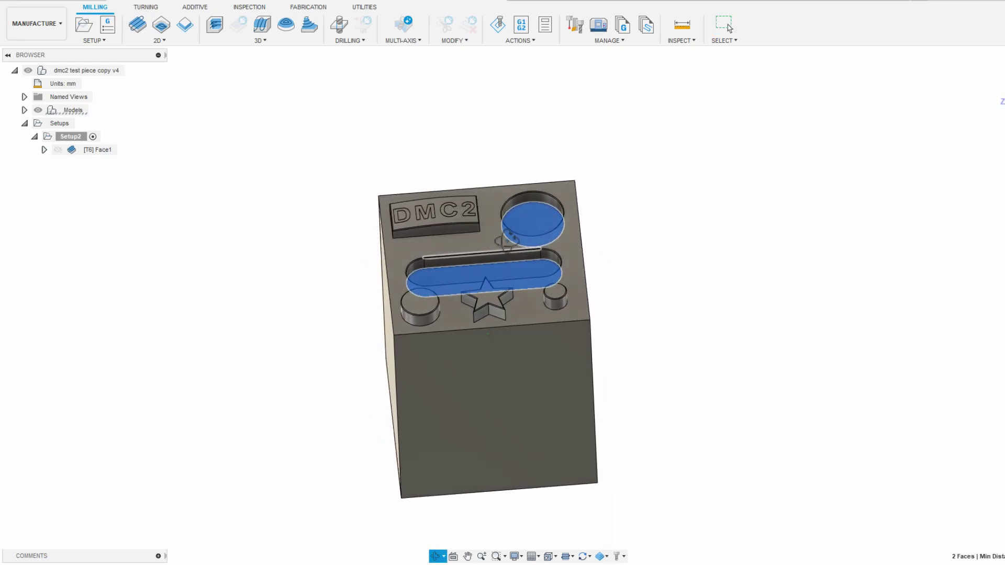
{"action": "left_click", "coordinate": [648, 227]}
{"action": "left_click", "coordinate": [533, 197]}
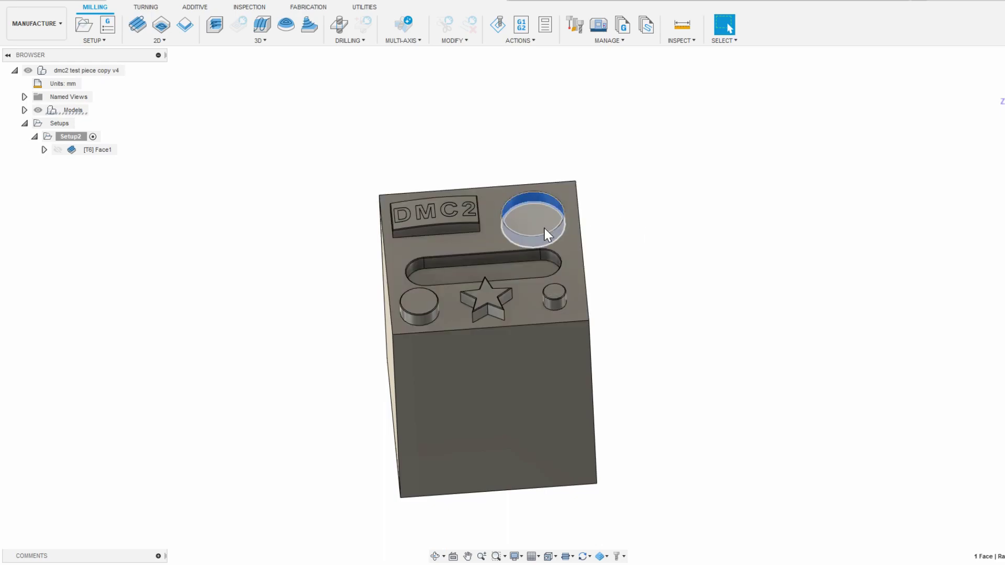
{"action": "left_click", "coordinate": [618, 228]}
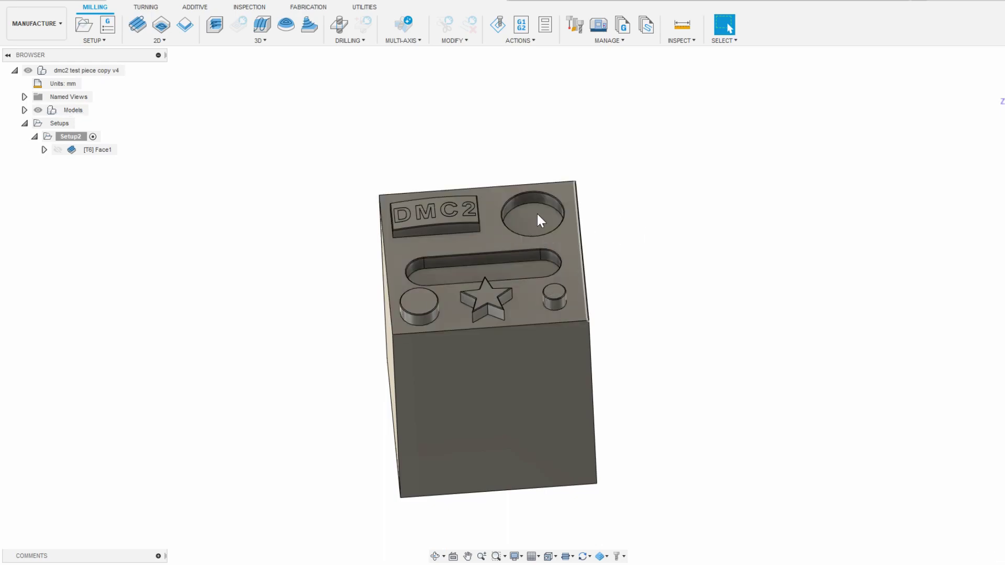
- Start a Bore operation on the circular pocket's wall with the 6 mm flat tool and a cutting feedrate of 3000 mm/min
{"action": "left_click", "coordinate": [169, 44]}
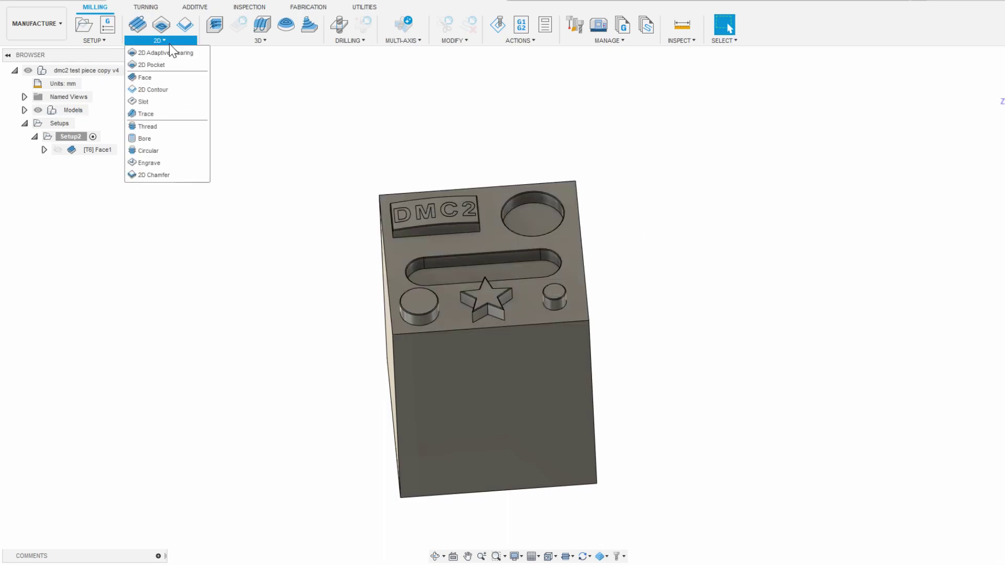
{"action": "left_click", "coordinate": [167, 137]}
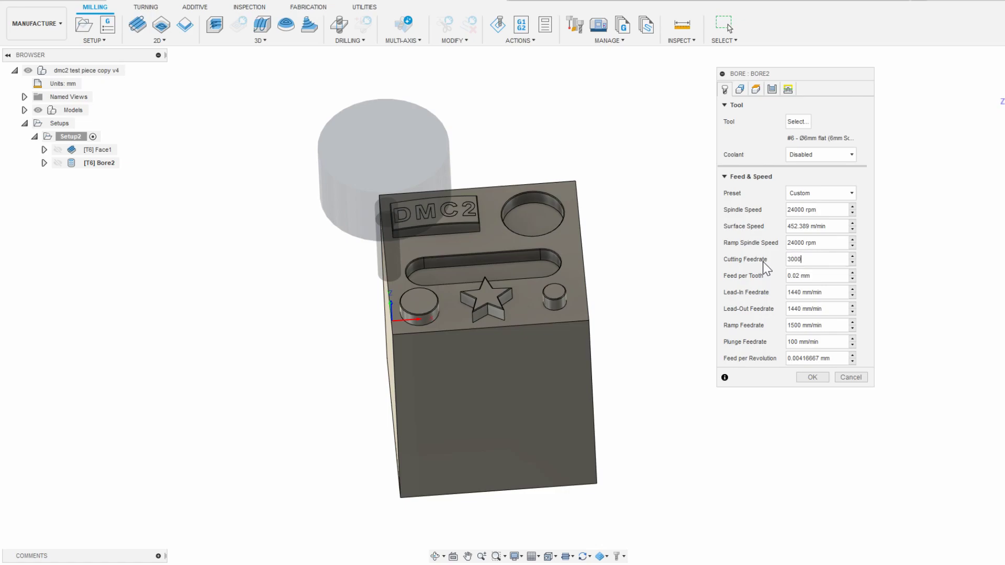
{"action": "left_click", "coordinate": [737, 94]}
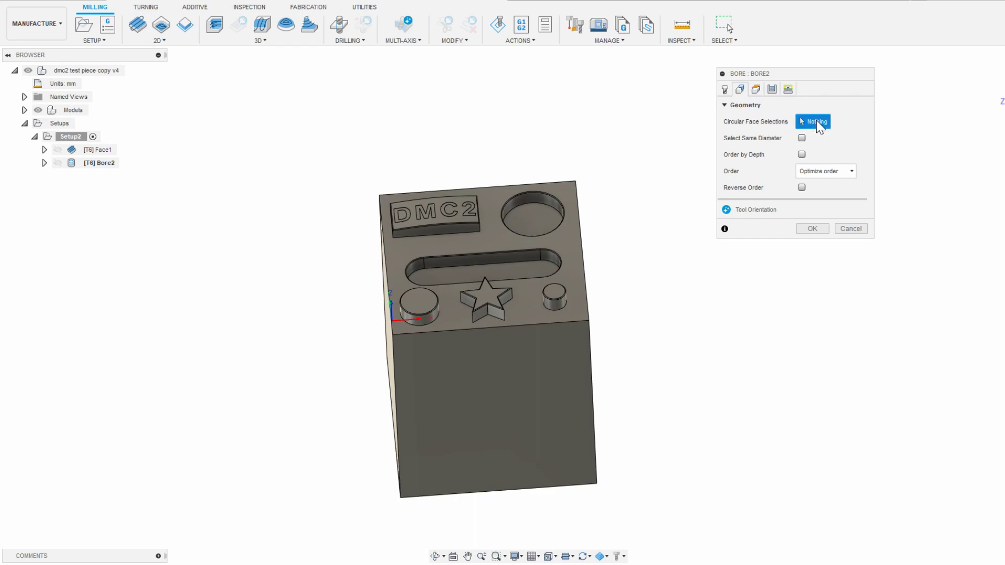
{"action": "left_click", "coordinate": [533, 195]}
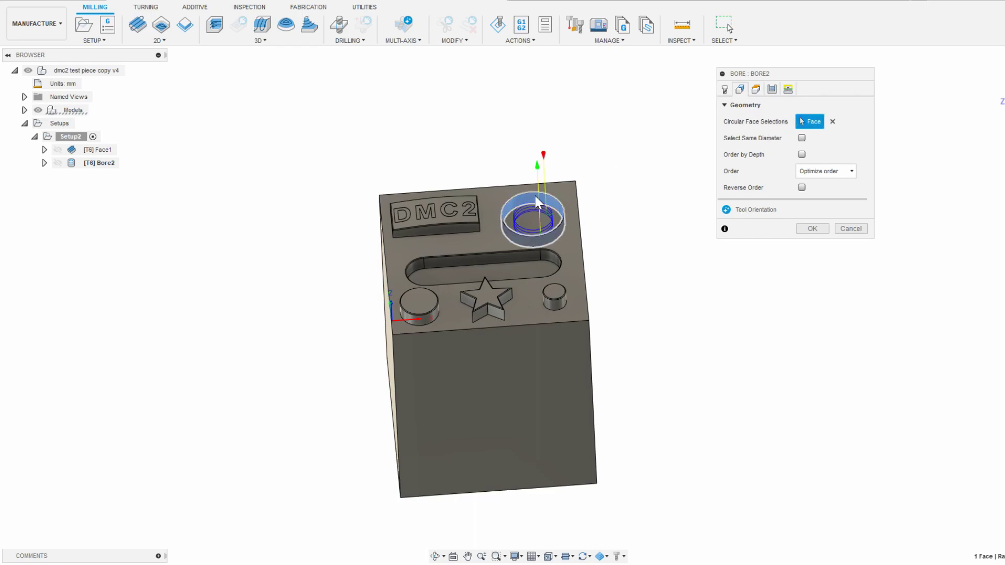
- Review the bore's heights and set its pitch to 0.5 mm
{"action": "left_click", "coordinate": [755, 89]}
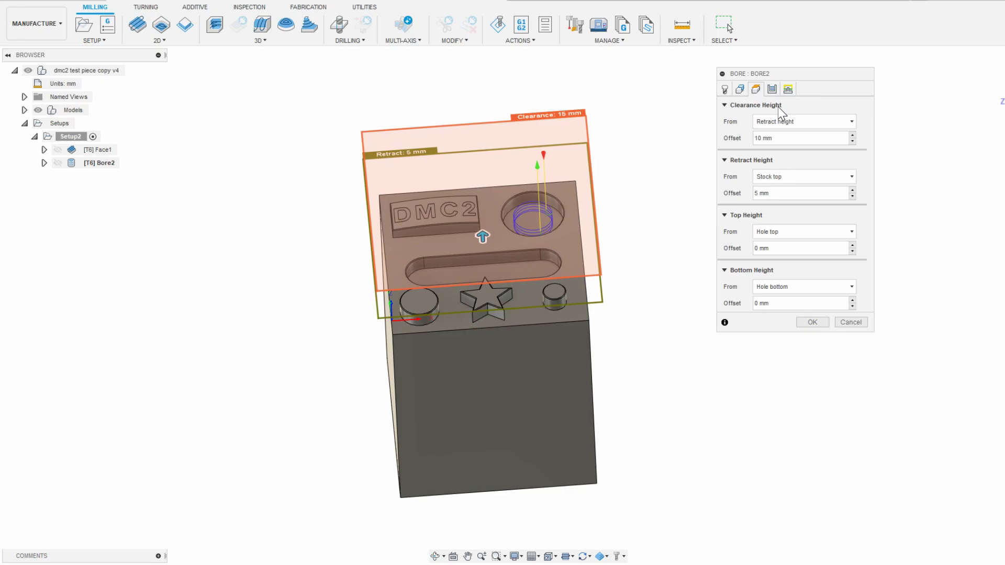
{"action": "middle_click_drag", "start_coordinate": [652, 176], "coordinate": [653, 146], "text": "shift"}
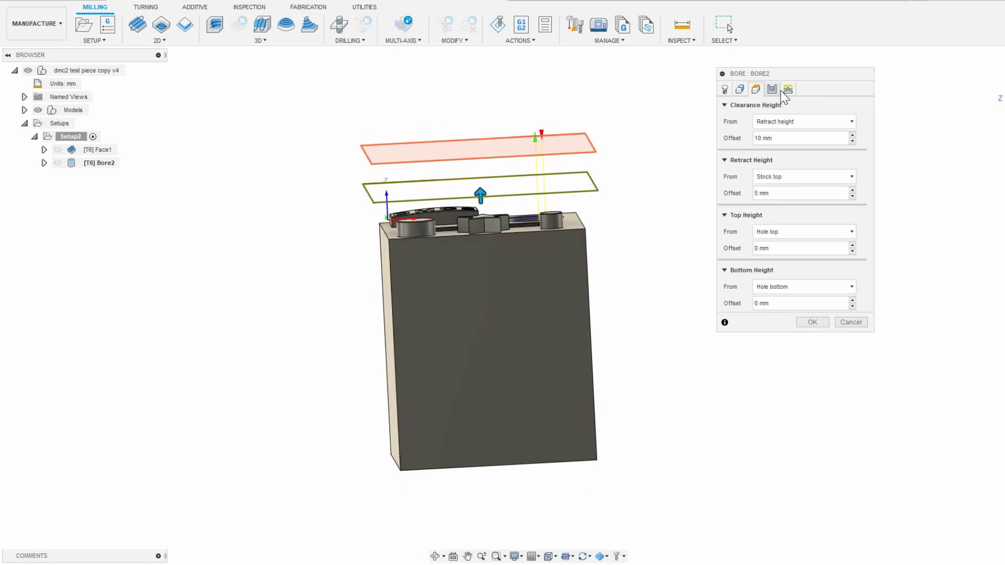
{"action": "left_click", "coordinate": [772, 90]}
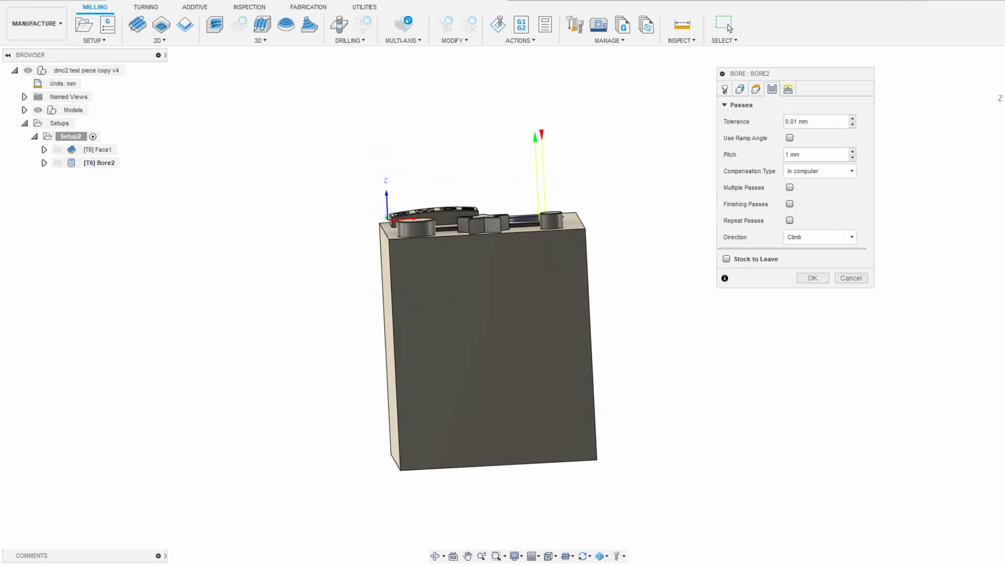
{"action": "type", "text": "0.5"}
{"action": "middle_click_drag", "start_coordinate": [664, 178], "coordinate": [662, 201], "text": "shift"}
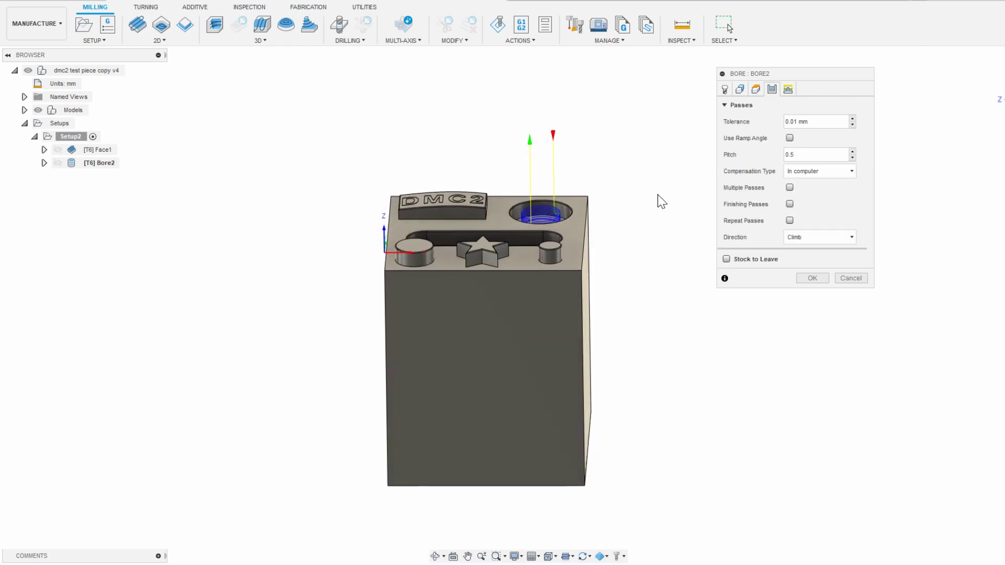
- Enable 0.1 mm of radial stock to leave for the bore, review its linking settings and create the operation
{"action": "left_click", "coordinate": [727, 259]}
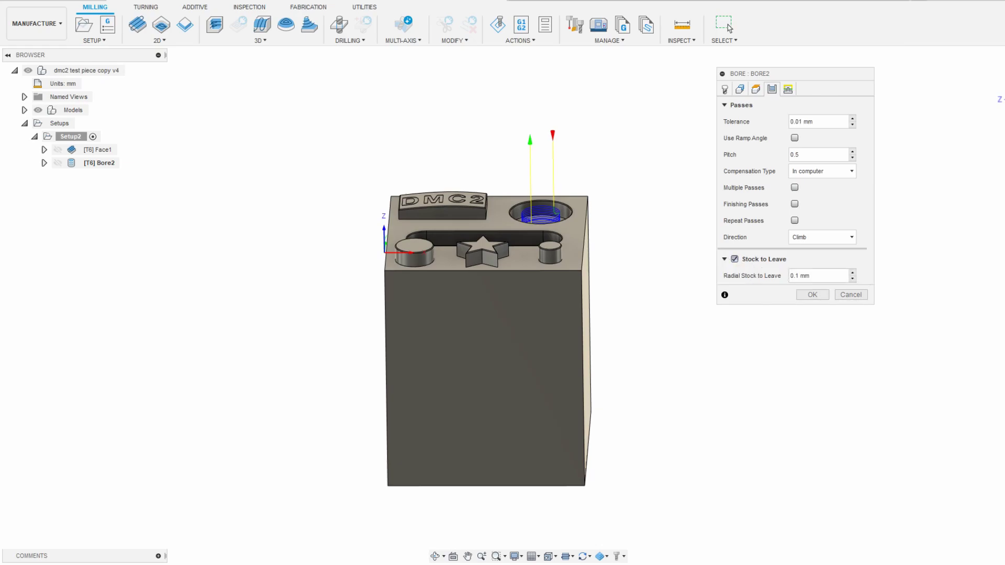
{"action": "middle_click_drag", "start_coordinate": [632, 247], "coordinate": [584, 234], "text": "shift"}
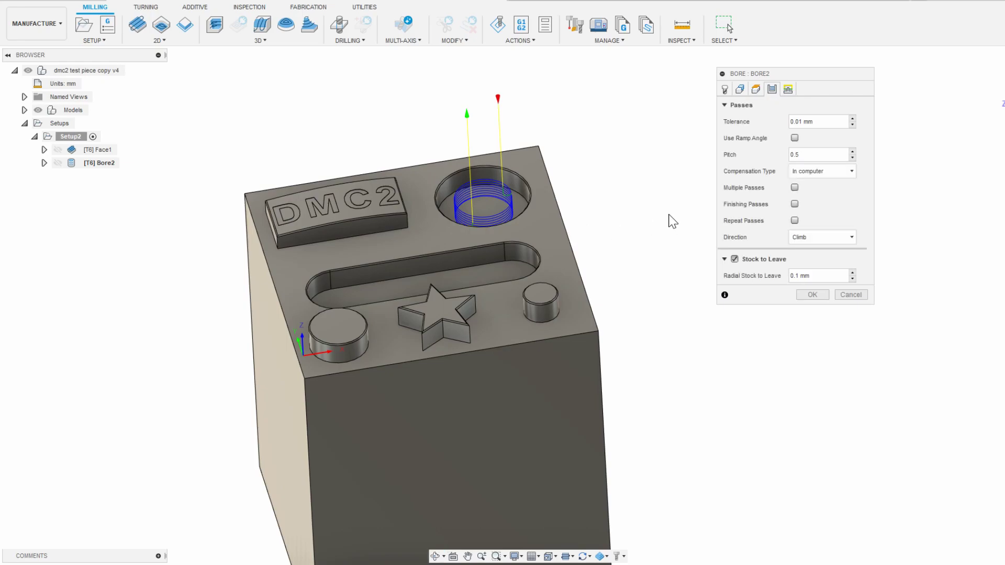
{"action": "left_click", "coordinate": [789, 93]}
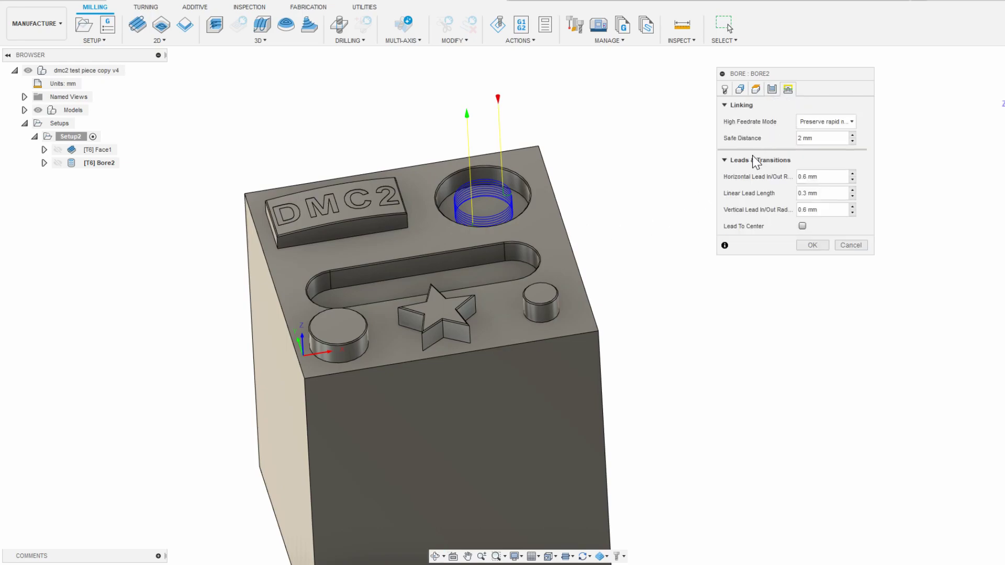
{"action": "left_click", "coordinate": [812, 245]}
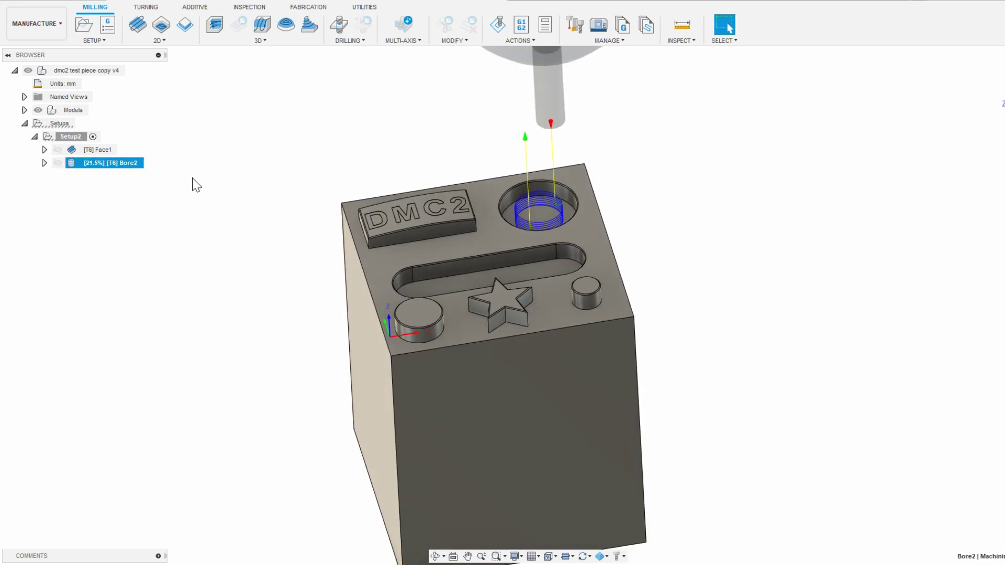
- Simulate all of Setup2's operations, from facing through boring, at an adjusted playback speed
{"action": "left_click", "coordinate": [71, 136]}
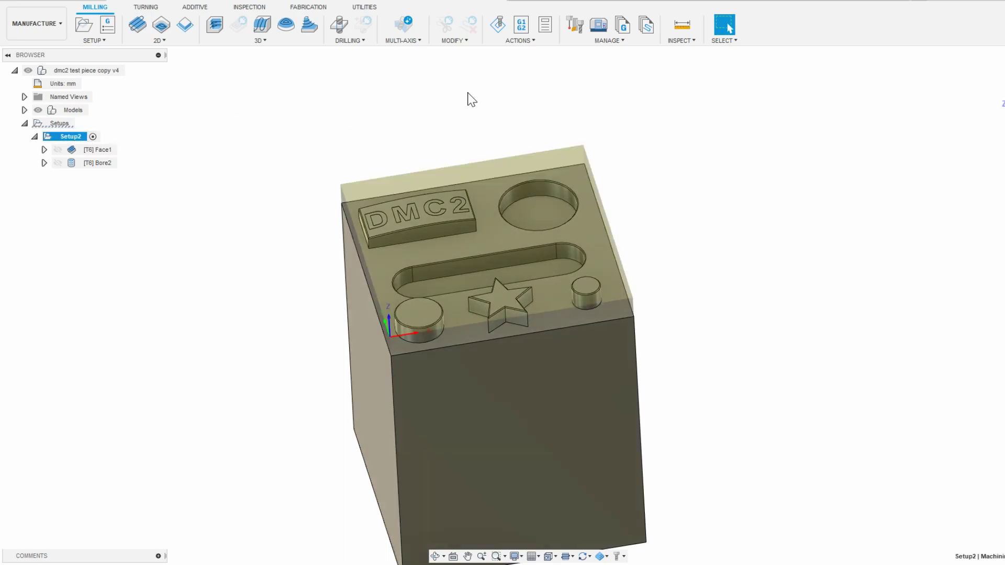
{"action": "left_click", "coordinate": [497, 30]}
{"action": "left_click", "coordinate": [528, 514]}
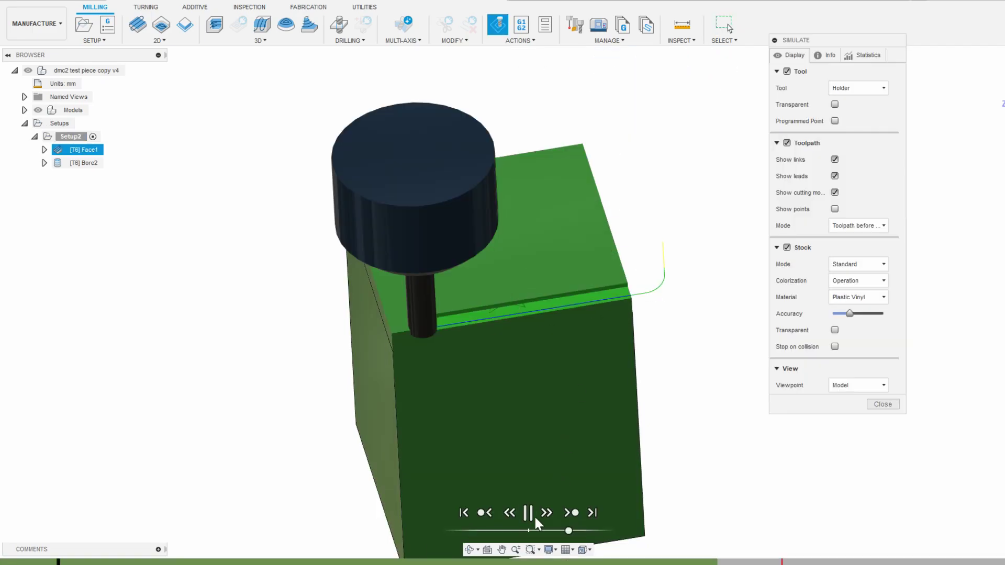
{"action": "left_click_drag", "start_coordinate": [560, 532], "coordinate": [568, 532]}
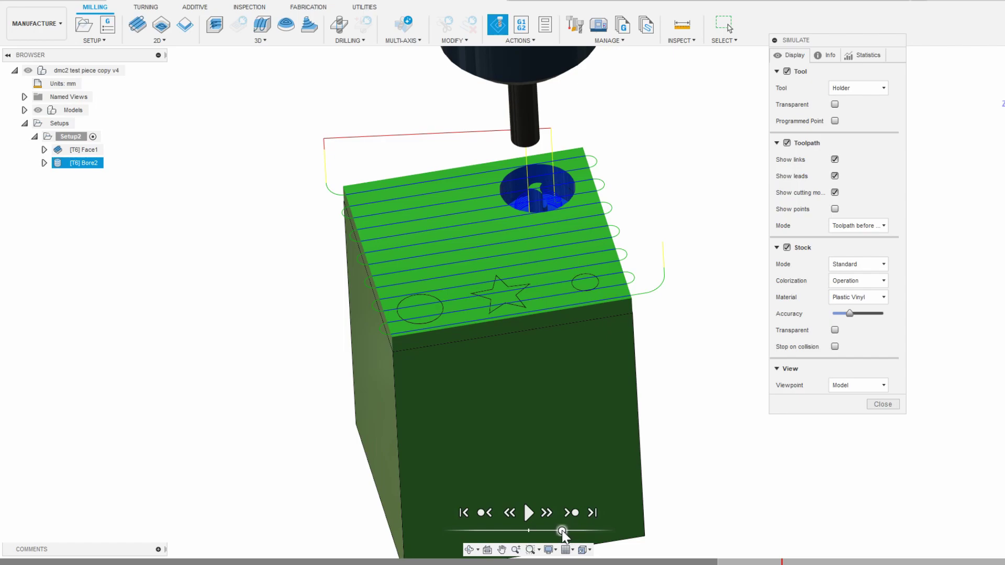
- Replay the bore section of the simulation more slowly from its start and close the simulation
{"action": "left_click", "coordinate": [548, 530]}
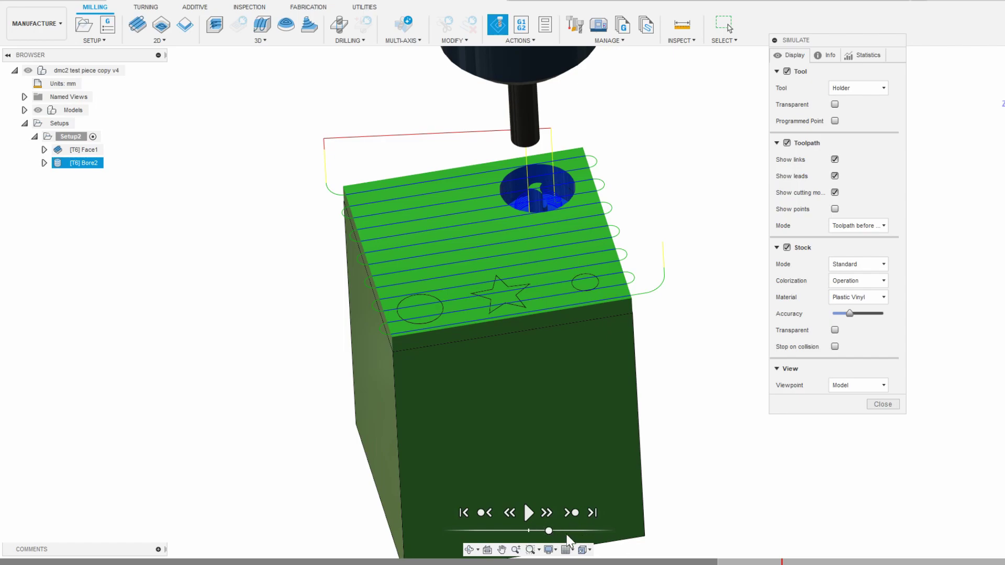
{"action": "left_click", "coordinate": [758, 562]}
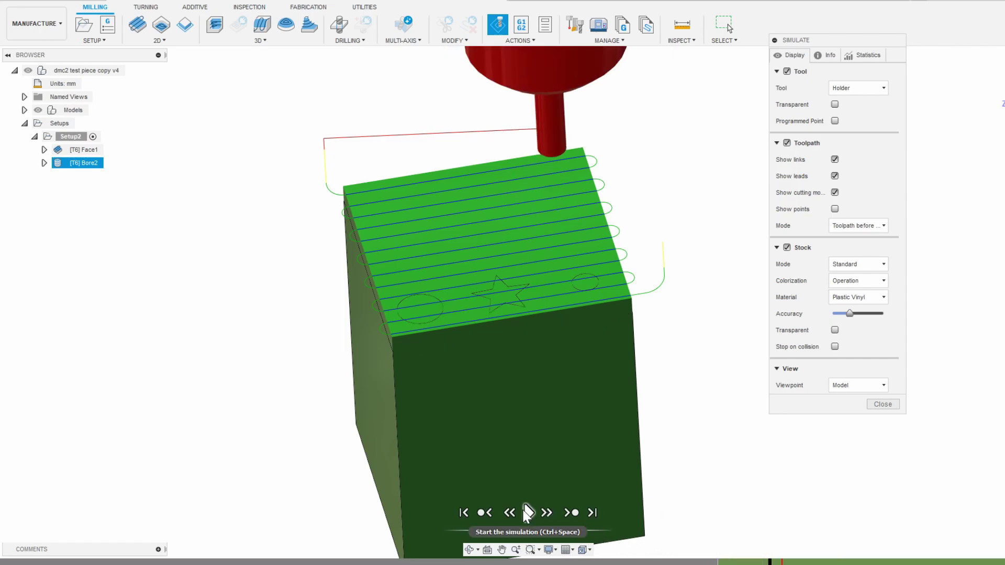
{"action": "left_click", "coordinate": [528, 513]}
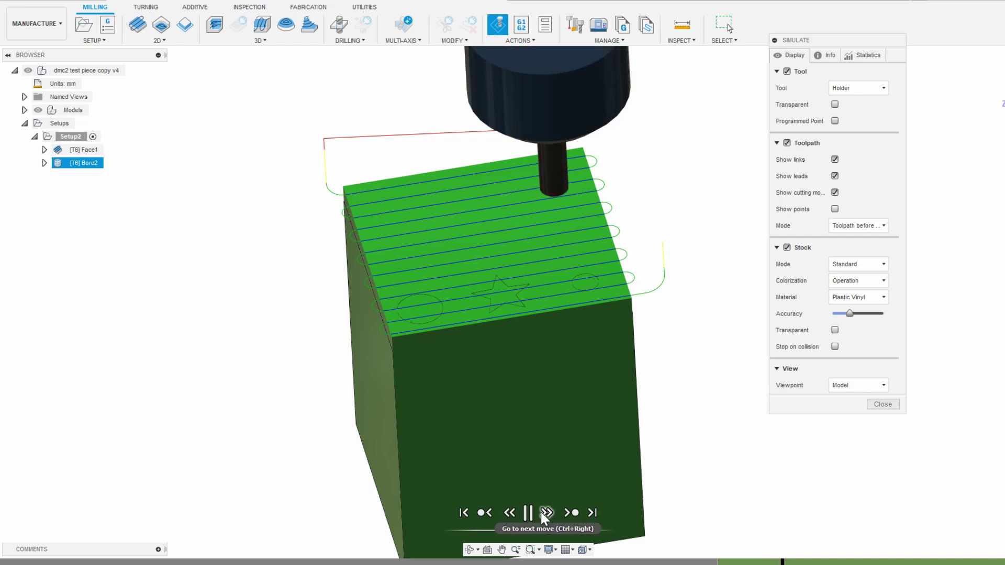
{"action": "mouse_move", "coordinate": [781, 562]}
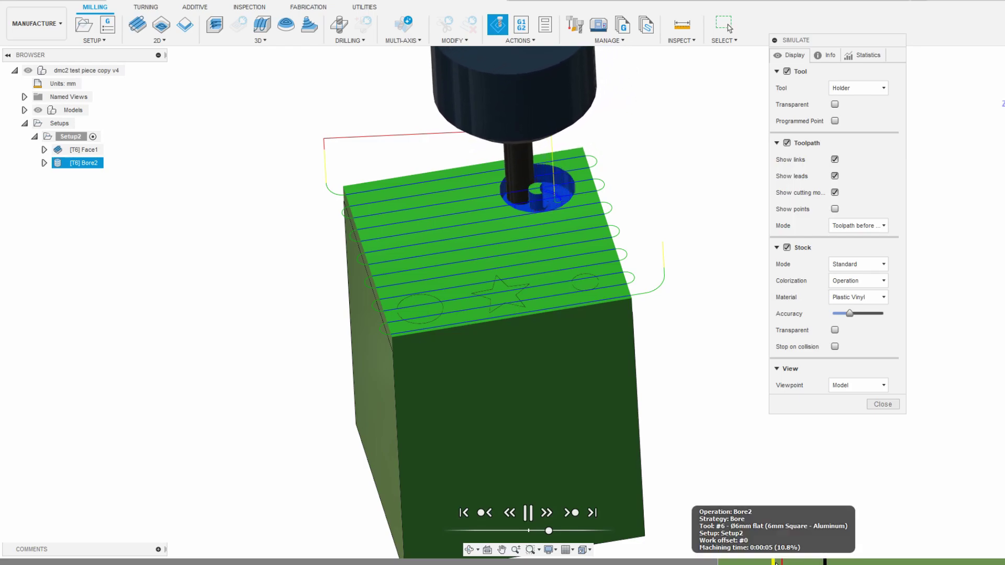
{"action": "left_click", "coordinate": [776, 562]}
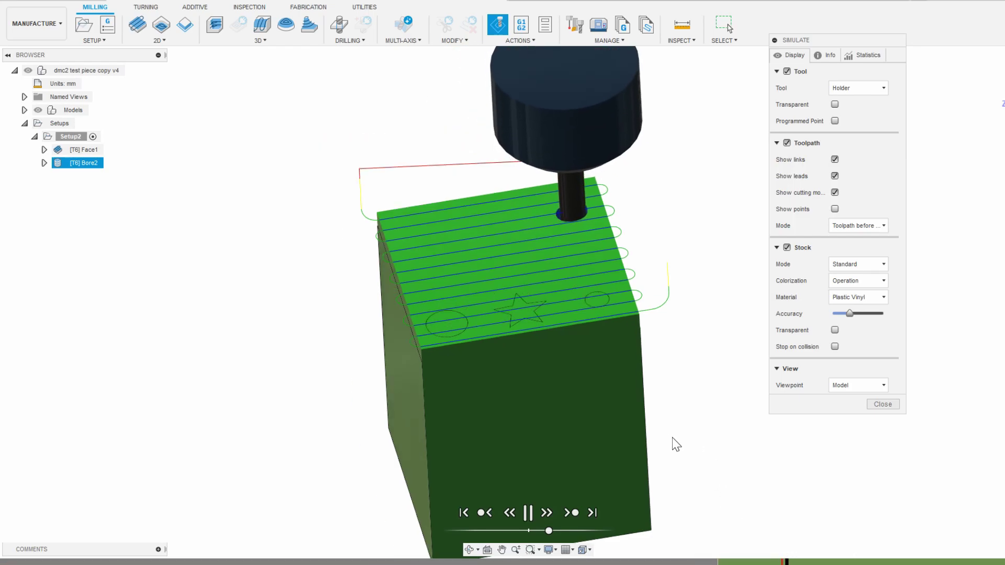
{"action": "left_click", "coordinate": [772, 562]}
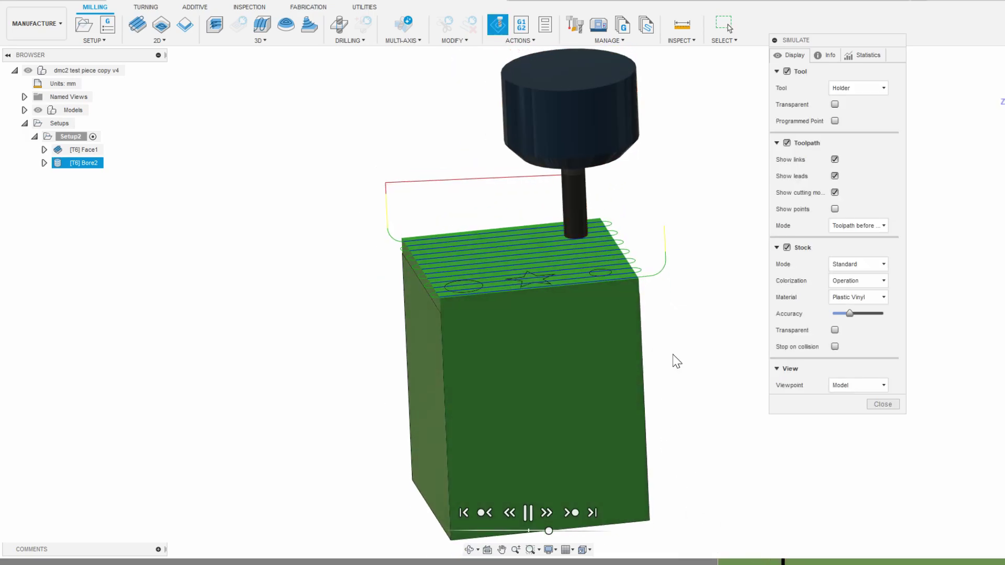
{"action": "left_click", "coordinate": [882, 405]}
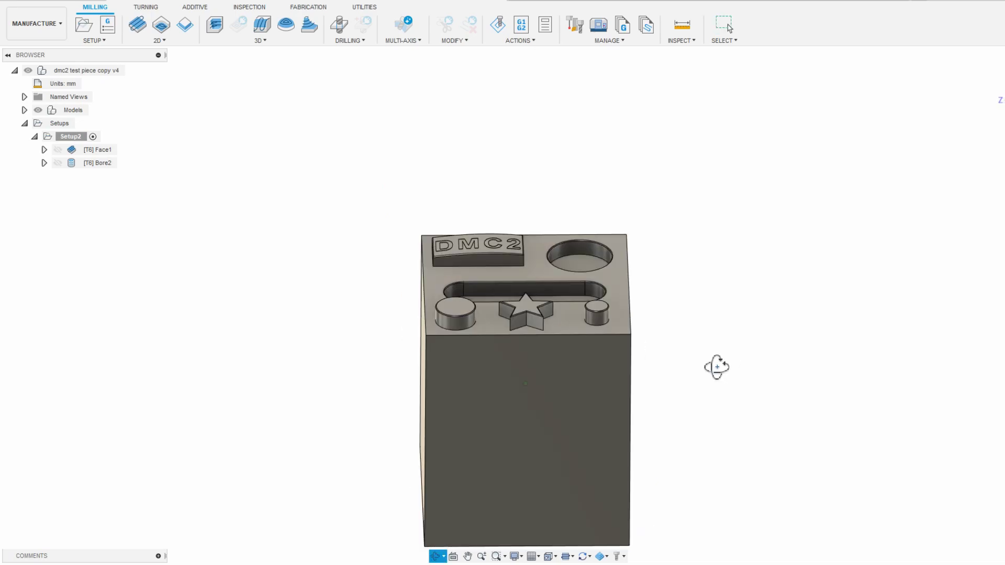
- Edit the bore operation so its top height is measured from the stock top
{"action": "double_click", "coordinate": [98, 164]}
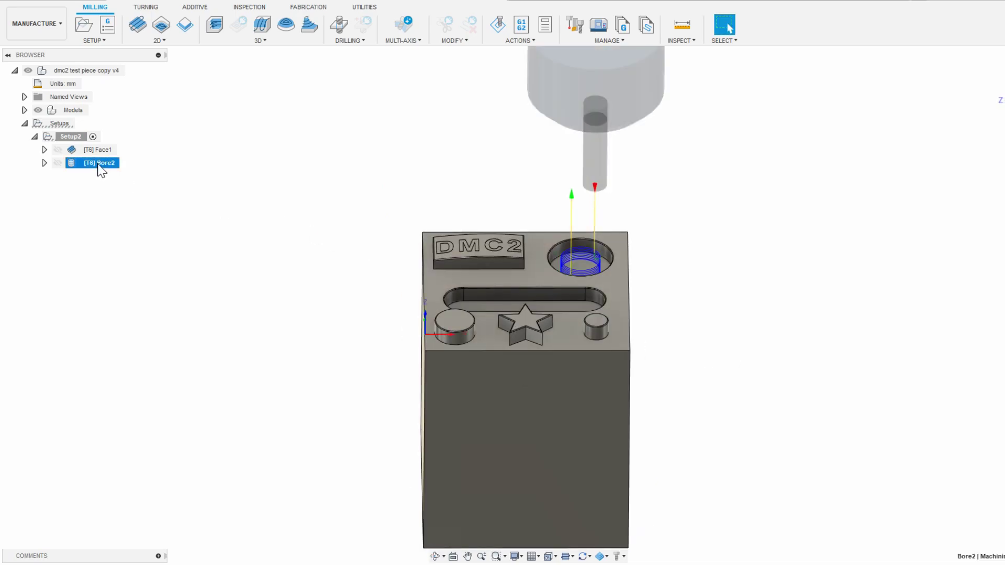
{"action": "left_click", "coordinate": [755, 90]}
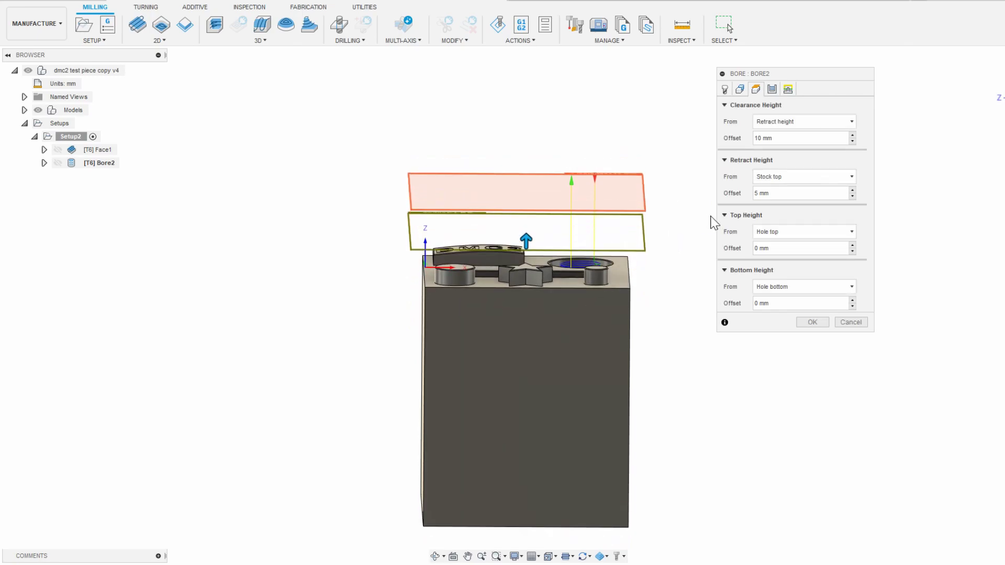
{"action": "left_click", "coordinate": [780, 230]}
{"action": "left_click", "coordinate": [774, 301]}
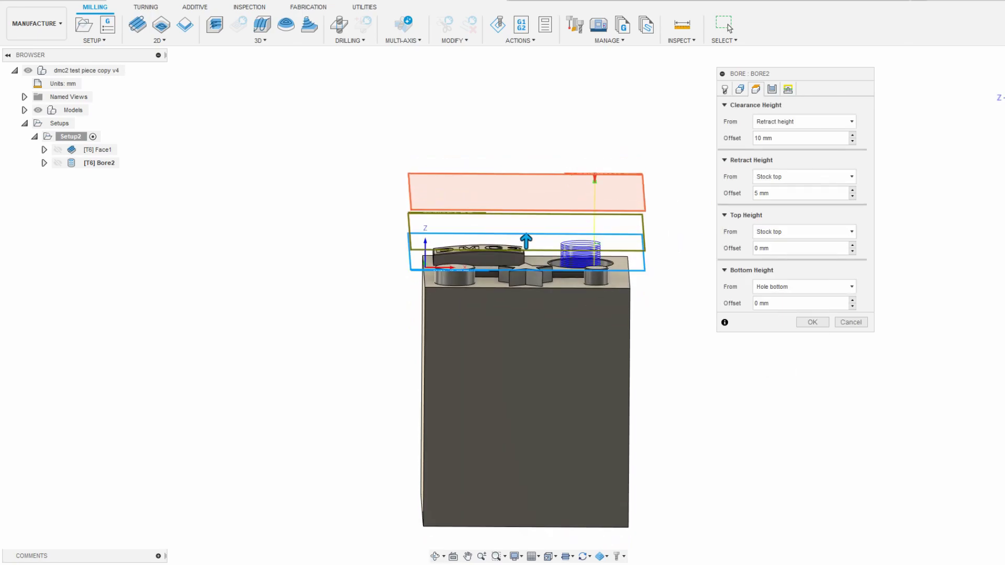
{"action": "left_click", "coordinate": [812, 323]}
- Simulate all of Setup2's operations from the beginning at an adjusted playback speed
{"action": "middle_click_drag", "start_coordinate": [733, 289], "coordinate": [729, 335], "text": "shift"}
{"action": "left_click", "coordinate": [70, 136]}
{"action": "left_click", "coordinate": [498, 25]}
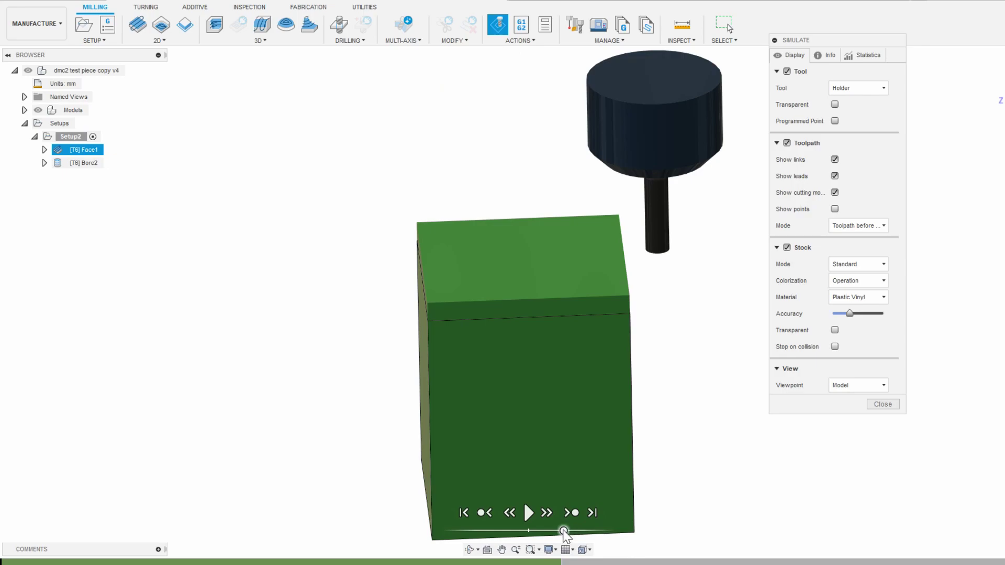
{"action": "left_click", "coordinate": [528, 513]}
{"action": "mouse_move", "coordinate": [564, 531]}
{"action": "left_mouse_down"}
{"action": "mouse_move", "coordinate": [575, 531]}
{"action": "mouse_move", "coordinate": [548, 531]}
{"action": "left_mouse_up"}
{"action": "left_click", "coordinate": [527, 513]}
{"action": "left_click", "coordinate": [529, 513]}
- Watch the bore section of the simulation with the stock made transparent
{"action": "middle_click_drag", "start_coordinate": [540, 552], "coordinate": [648, 443], "text": "shift"}
{"action": "left_click", "coordinate": [662, 561]}
{"action": "left_click", "coordinate": [835, 330]}
{"action": "middle_click_drag", "start_coordinate": [693, 320], "coordinate": [691, 343], "text": "shift"}
{"action": "left_click_drag", "start_coordinate": [548, 530], "coordinate": [554, 531]}
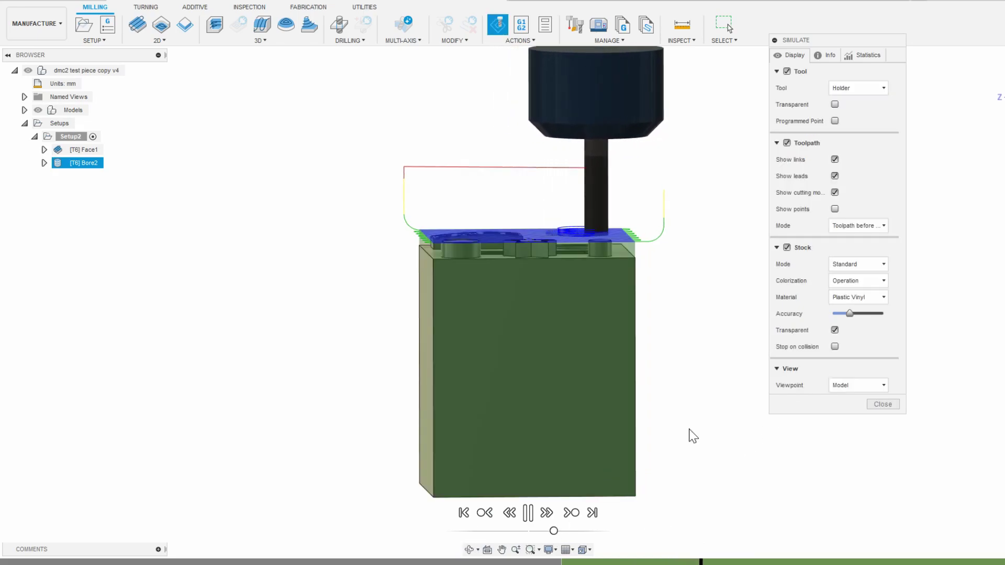
{"action": "middle_click_drag", "start_coordinate": [643, 446], "coordinate": [640, 467], "text": "shift"}
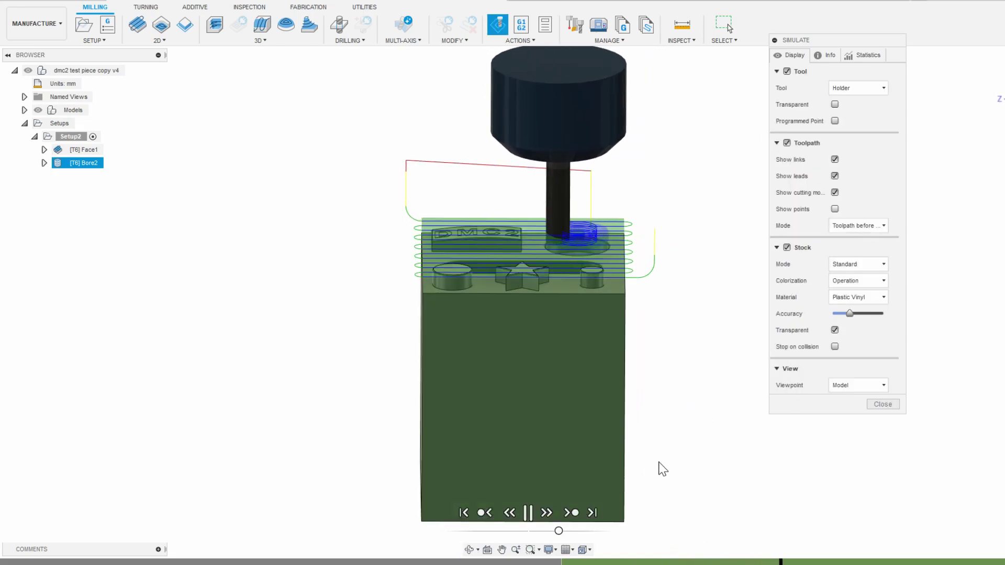
- Restore opaque stock and replay part of the bore section more slowly, viewing the circular pocket up close
{"action": "left_click", "coordinate": [834, 330]}
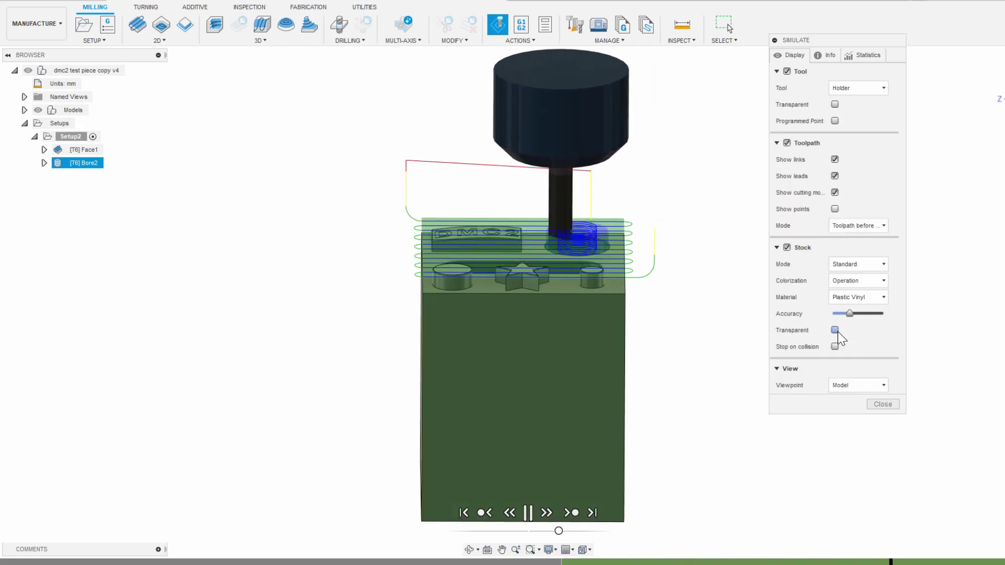
{"action": "middle_click_drag", "start_coordinate": [717, 352], "coordinate": [723, 377], "text": "shift"}
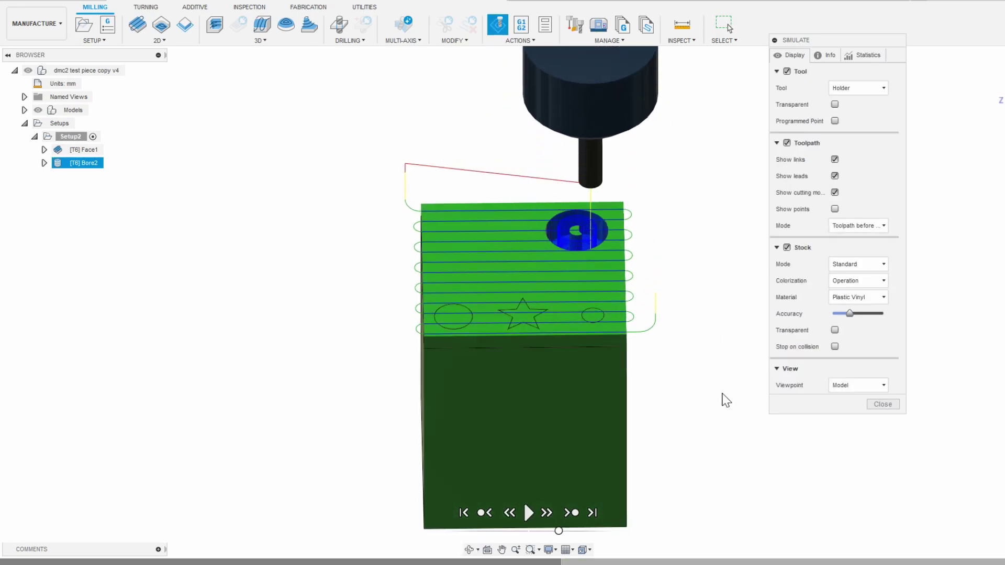
{"action": "scroll", "coordinate": [634, 270], "scroll_direction": "up", "scroll_amount": 5}
{"action": "middle_click_drag", "start_coordinate": [553, 227], "coordinate": [527, 239], "text": "shift"}
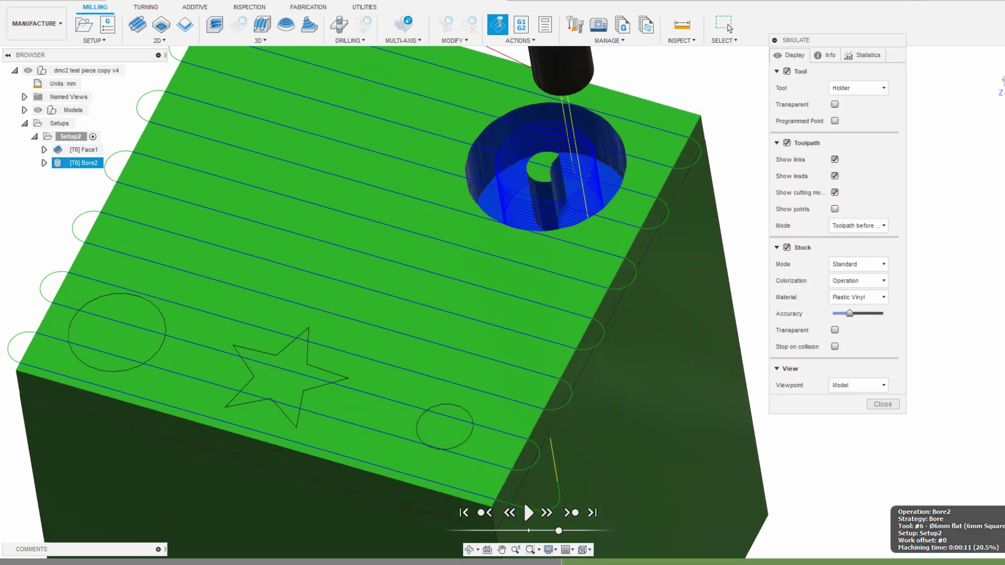
{"action": "left_click", "coordinate": [921, 561]}
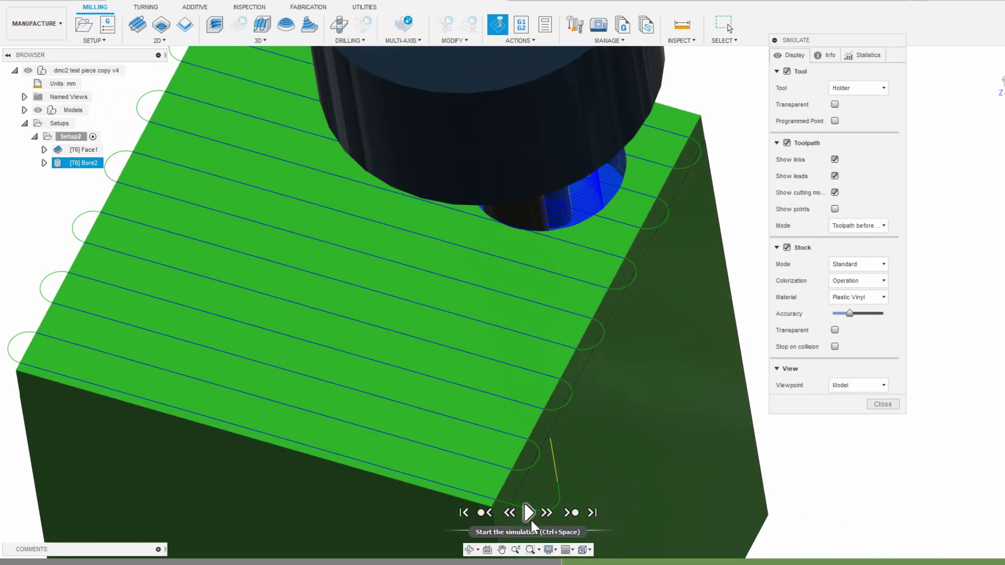
{"action": "left_click_drag", "start_coordinate": [558, 531], "coordinate": [554, 532]}
{"action": "left_click", "coordinate": [529, 512]}
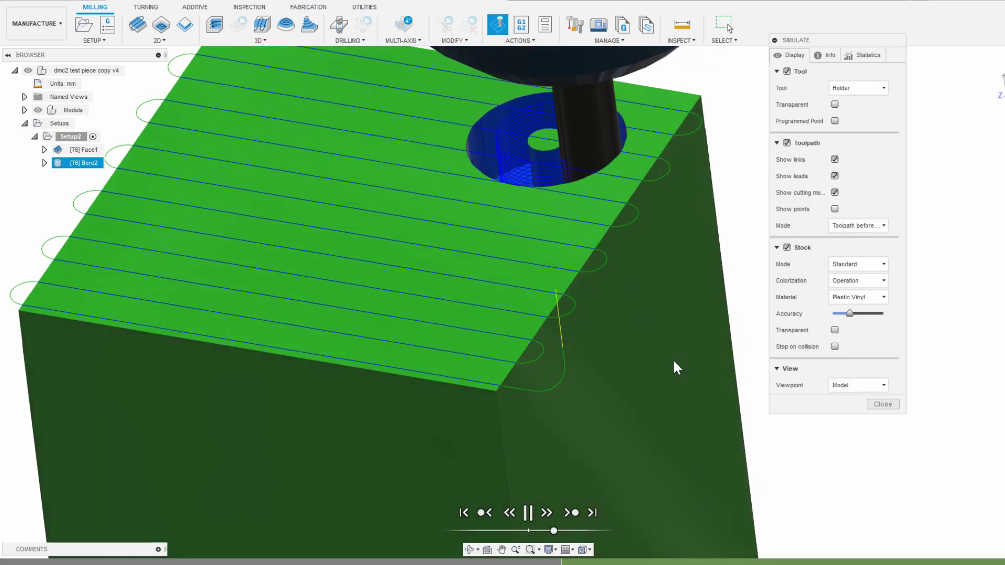
{"action": "middle_click_drag", "start_coordinate": [675, 362], "coordinate": [678, 365], "text": "shift"}
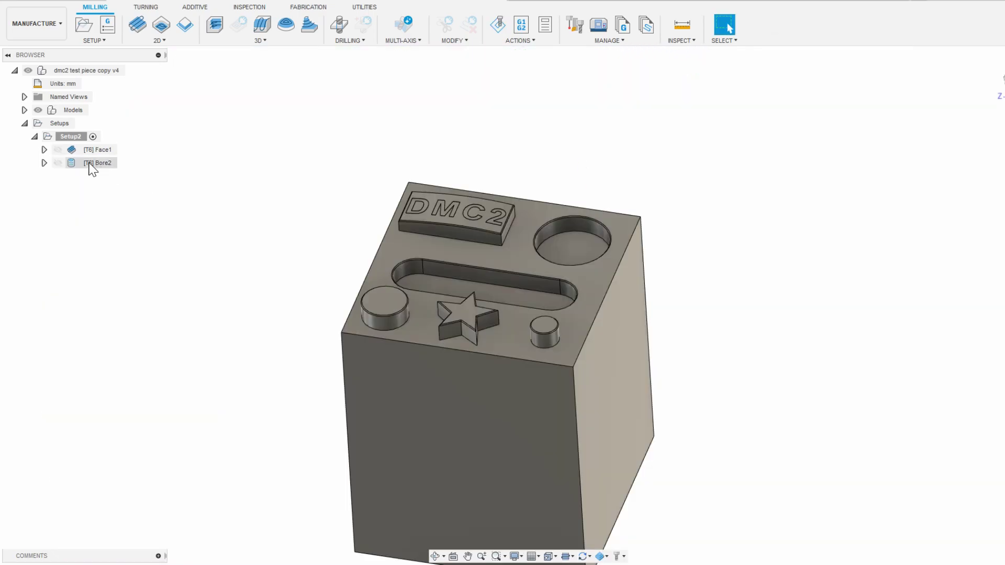
- Try the bore's horizontal lead radius, linear lead length and vertical lead radius at 0
{"action": "left_click", "coordinate": [93, 163]}
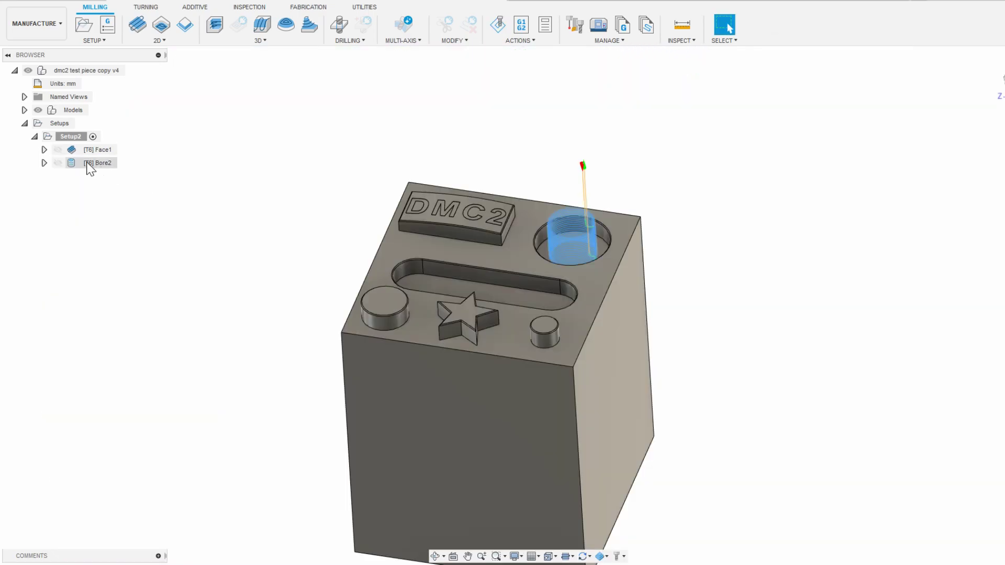
{"action": "double_click", "coordinate": [91, 163]}
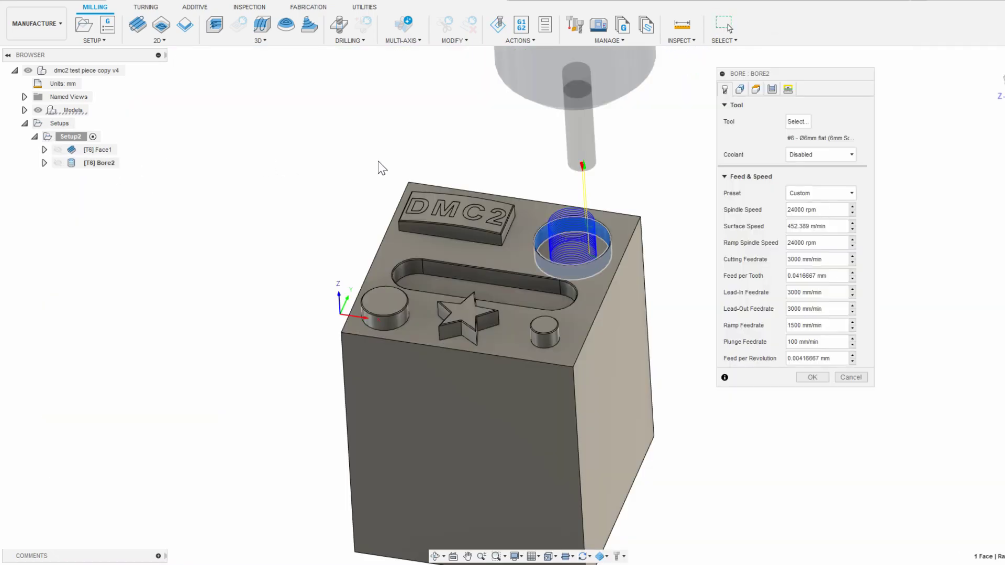
{"action": "left_click", "coordinate": [789, 90]}
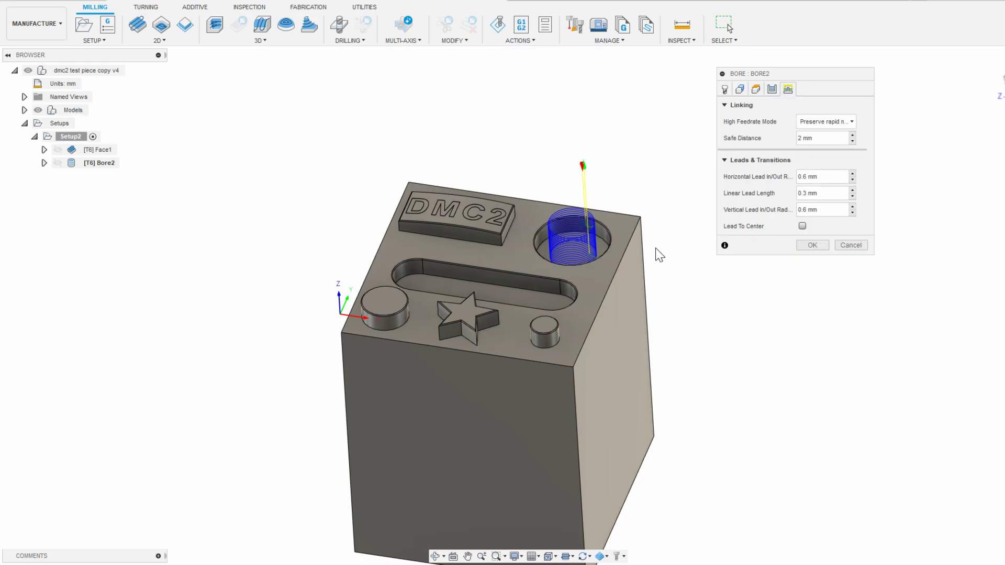
{"action": "scroll", "coordinate": [628, 242], "scroll_direction": "up", "scroll_amount": 5}
{"action": "middle_click_drag", "start_coordinate": [595, 226], "coordinate": [674, 220], "text": "shift"}
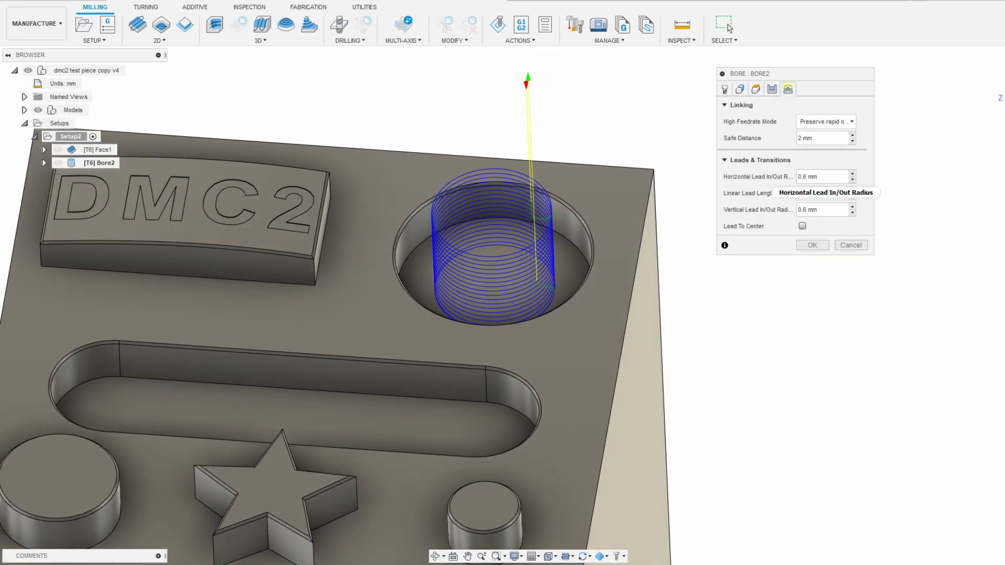
{"action": "left_click_drag", "start_coordinate": [823, 178], "coordinate": [765, 179]}
{"action": "type", "text": "0"}
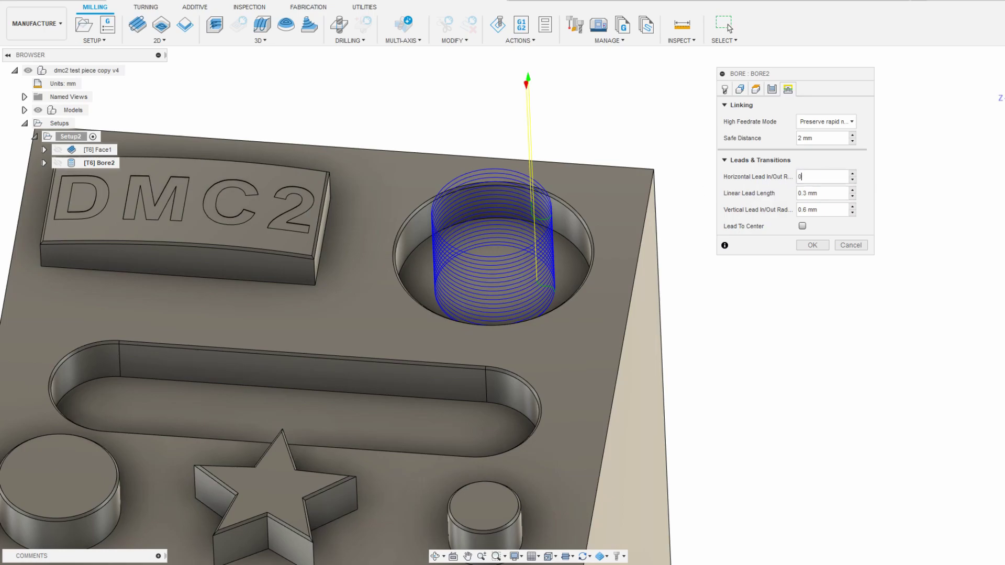
{"action": "key", "text": "Tab"}
{"action": "type", "text": "0"}
{"action": "key", "text": "Tab"}
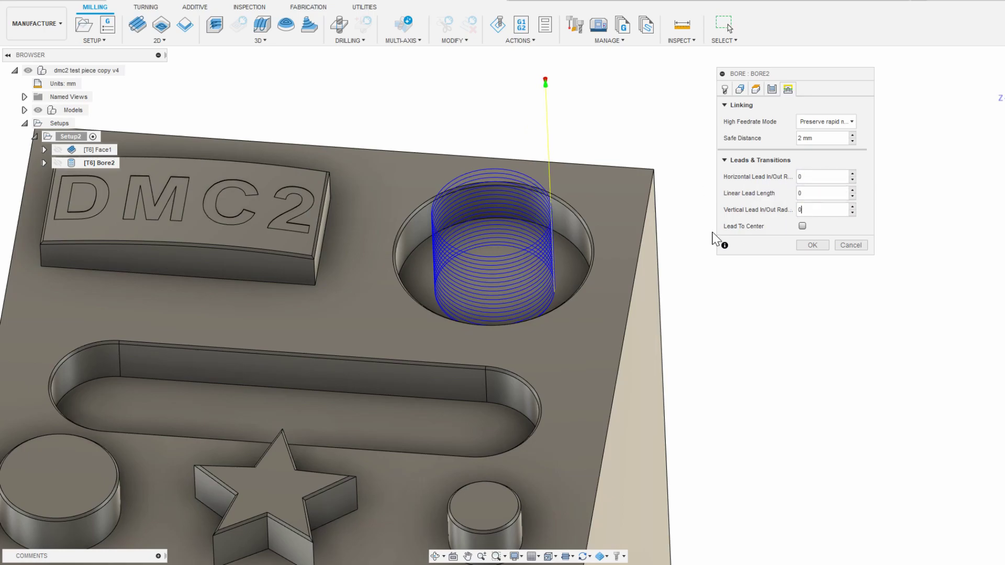
- Inspect the bore toolpath without leads and discard the lead changes
{"action": "scroll", "coordinate": [588, 256], "scroll_direction": "up", "scroll_amount": 5}
{"action": "middle_click_drag", "start_coordinate": [588, 256], "coordinate": [606, 259], "text": "shift"}
{"action": "scroll", "coordinate": [606, 259], "scroll_direction": "down", "scroll_amount": 1}
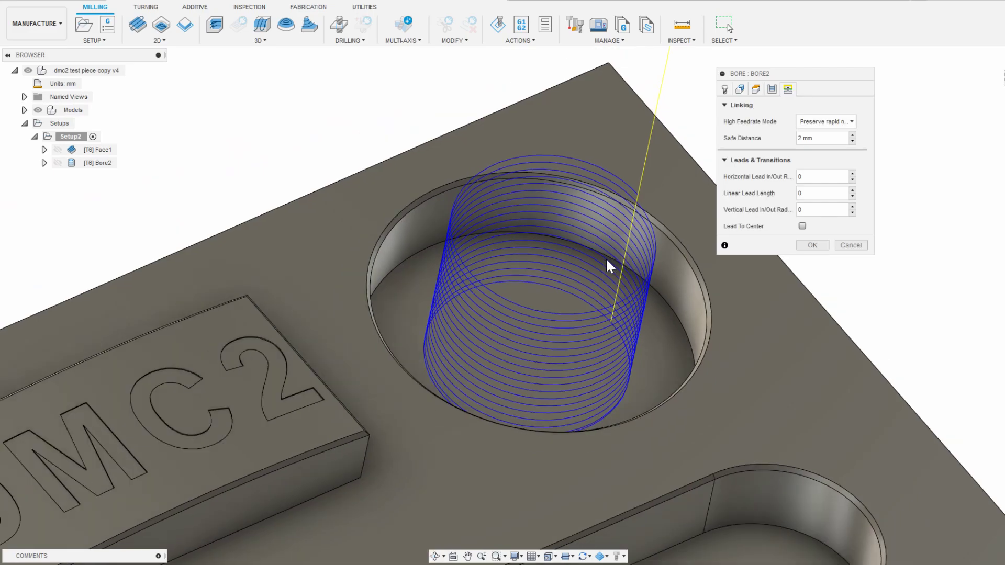
{"action": "scroll", "coordinate": [607, 258], "scroll_direction": "down", "scroll_amount": 3}
{"action": "scroll", "coordinate": [745, 261], "scroll_direction": "up", "scroll_amount": 1}
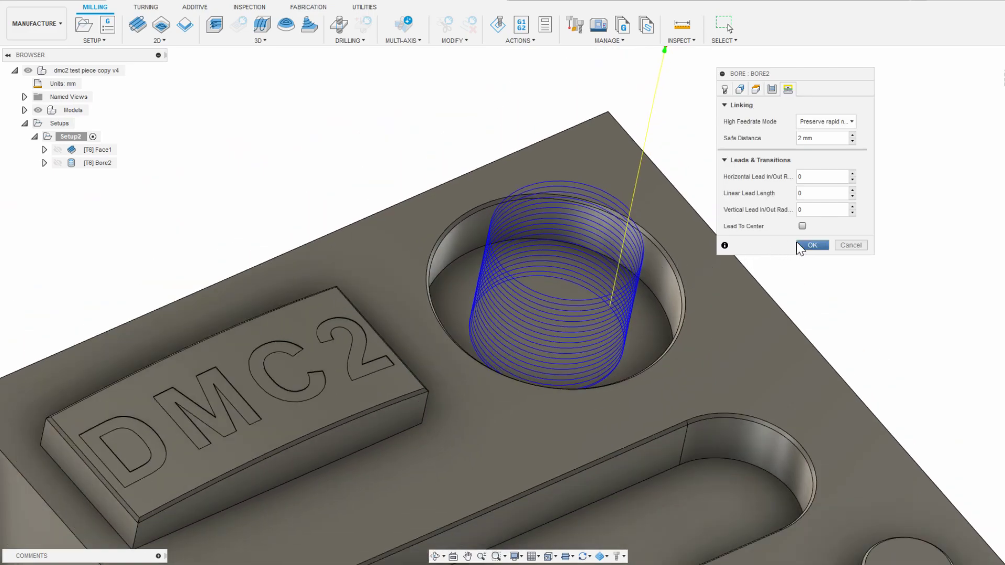
{"action": "left_click", "coordinate": [815, 244]}
{"action": "left_click", "coordinate": [844, 241]}
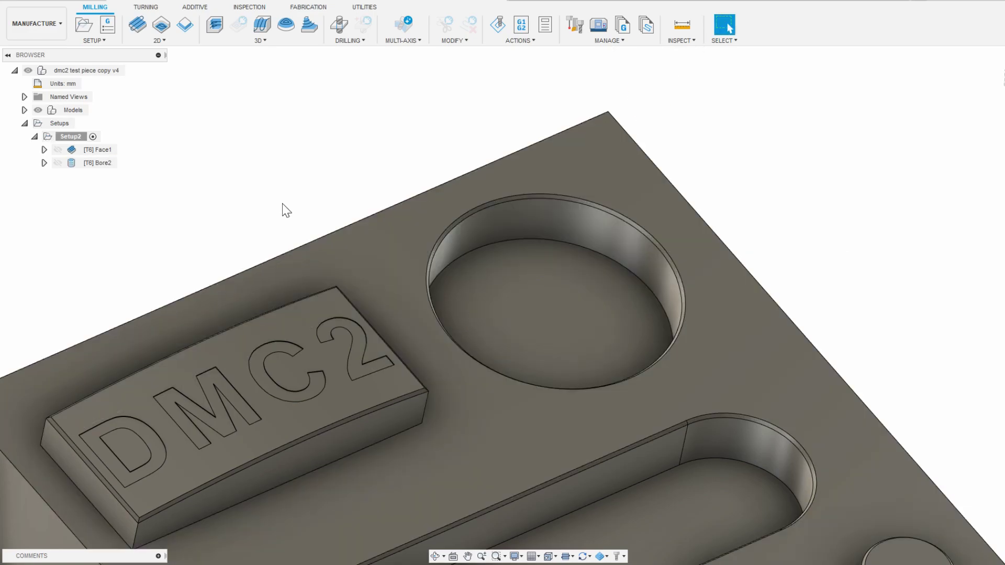
- Enable multiple passes for the bore with 2 stepovers of 3 mm and accept the edit
{"action": "double_click", "coordinate": [97, 163]}
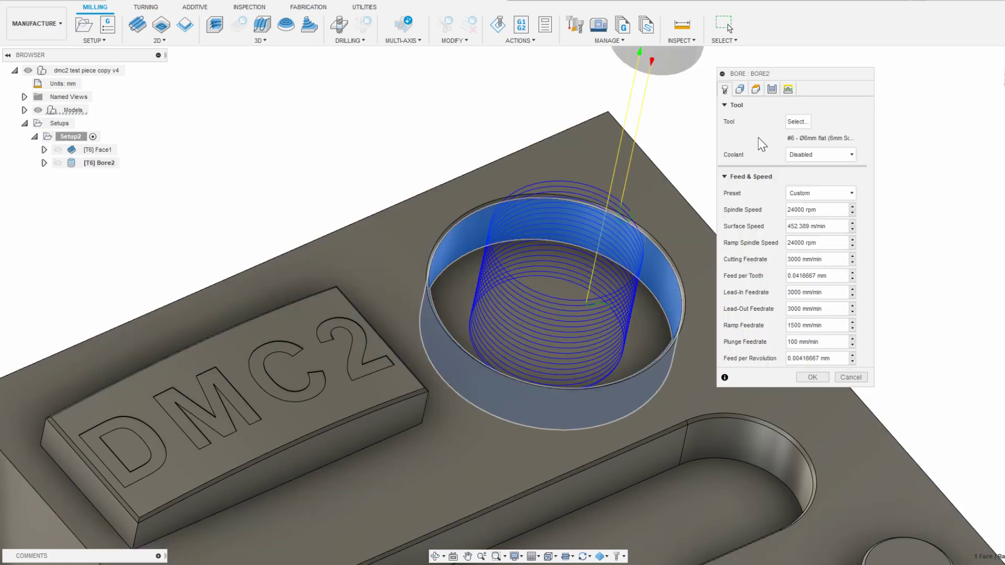
{"action": "left_click", "coordinate": [788, 89]}
{"action": "middle_click_drag", "start_coordinate": [674, 233], "coordinate": [649, 235], "text": "shift"}
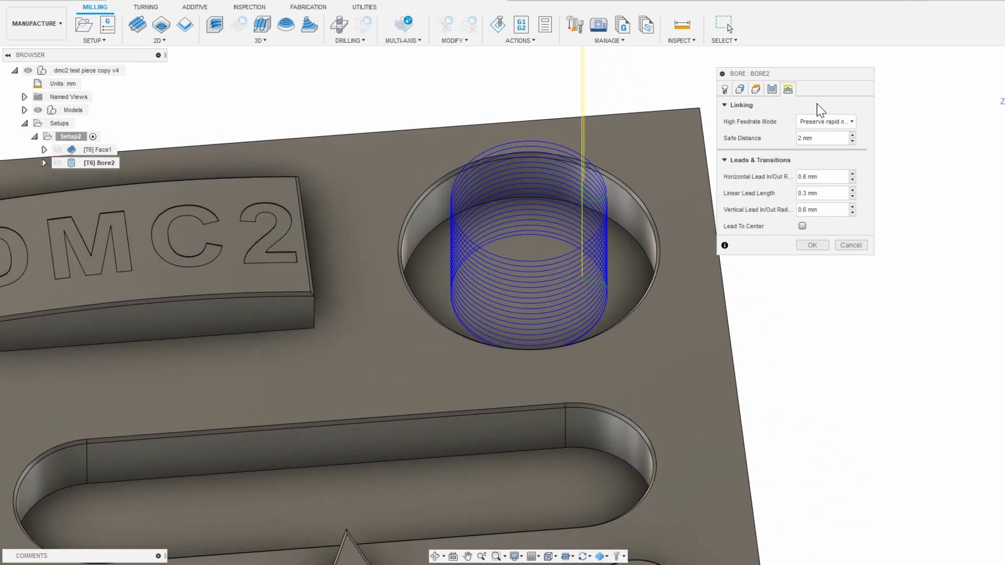
{"action": "left_click", "coordinate": [772, 89]}
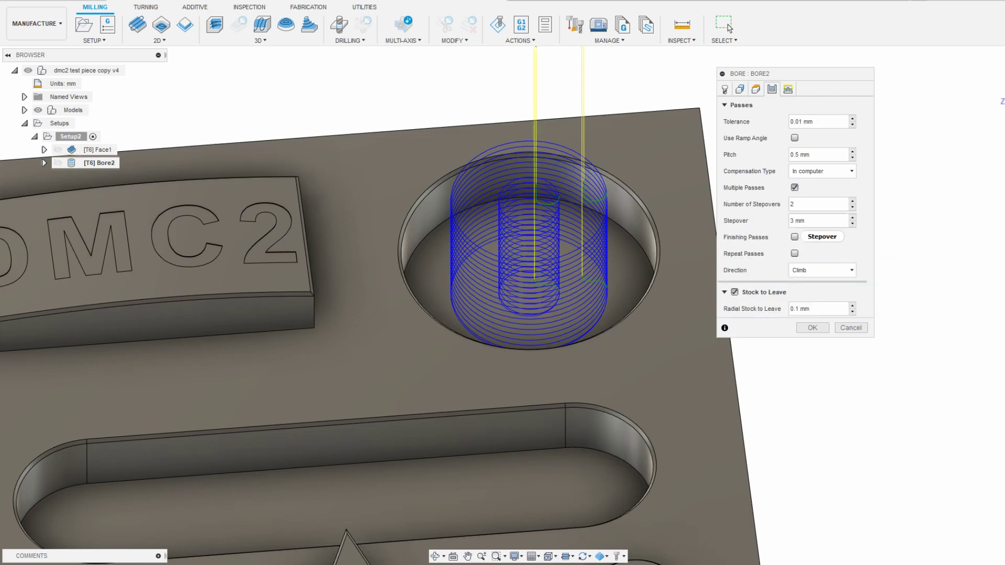
{"action": "left_click", "coordinate": [812, 328]}
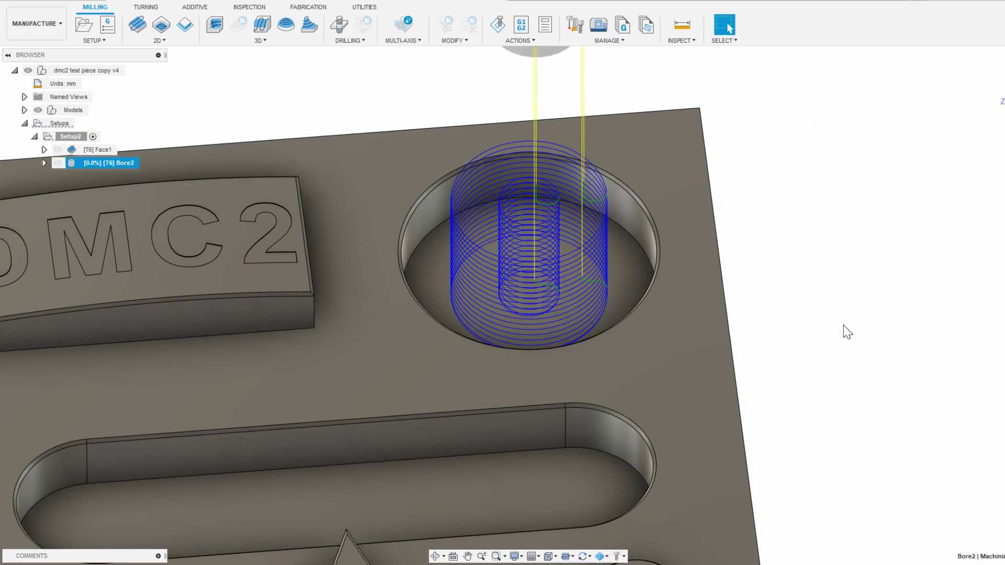
- Simulate the multi-pass bore operation and close the simulation
{"action": "scroll", "coordinate": [841, 330], "scroll_direction": "down", "scroll_amount": 3}
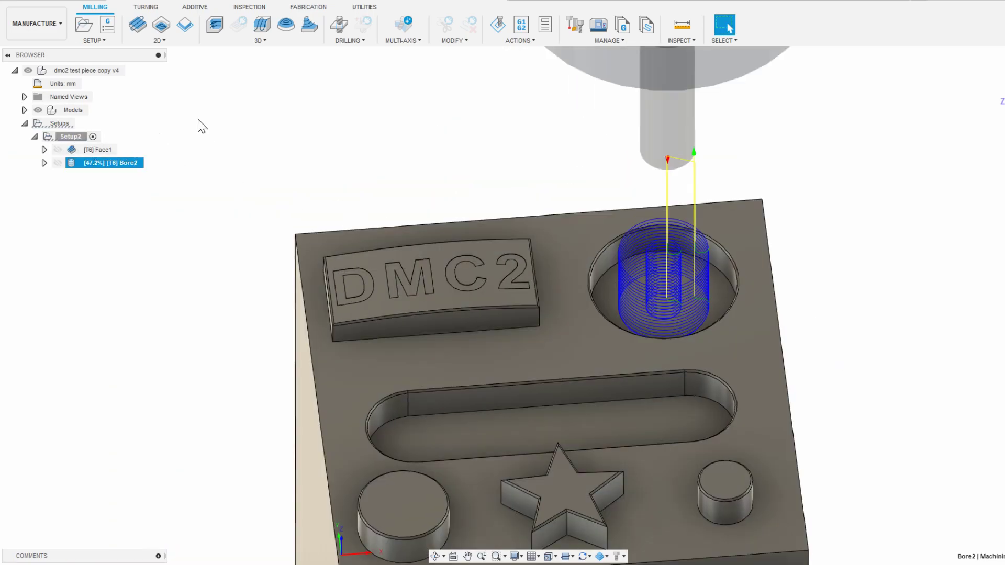
{"action": "left_click", "coordinate": [498, 24]}
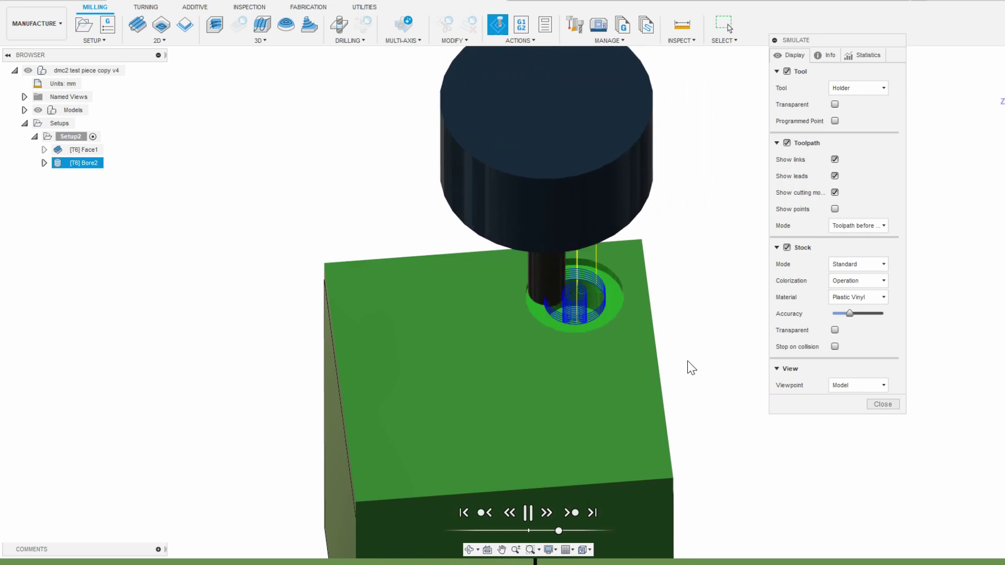
{"action": "left_click", "coordinate": [883, 404]}
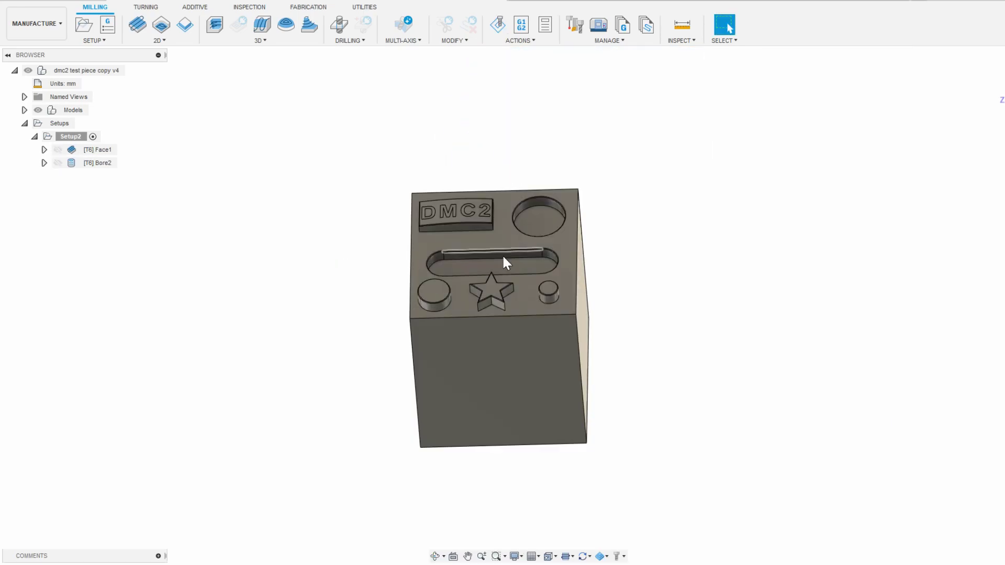
- Start a 2D Pocket operation with the 6 mm flat tool and select the elongated slot's floor as the pocket geometry
{"action": "scroll", "coordinate": [504, 259], "scroll_direction": "up", "scroll_amount": 3}
{"action": "scroll", "coordinate": [544, 282], "scroll_direction": "up", "scroll_amount": 3}
{"action": "left_click", "coordinate": [496, 335]}
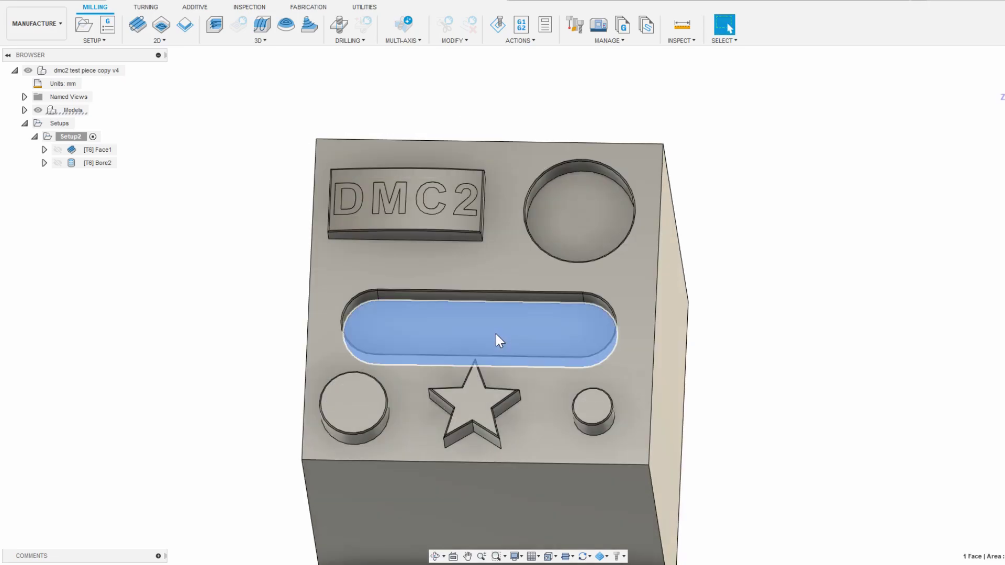
{"action": "middle_click_drag", "start_coordinate": [476, 312], "coordinate": [529, 305], "text": "shift"}
{"action": "scroll", "coordinate": [558, 311], "scroll_direction": "down", "scroll_amount": 5}
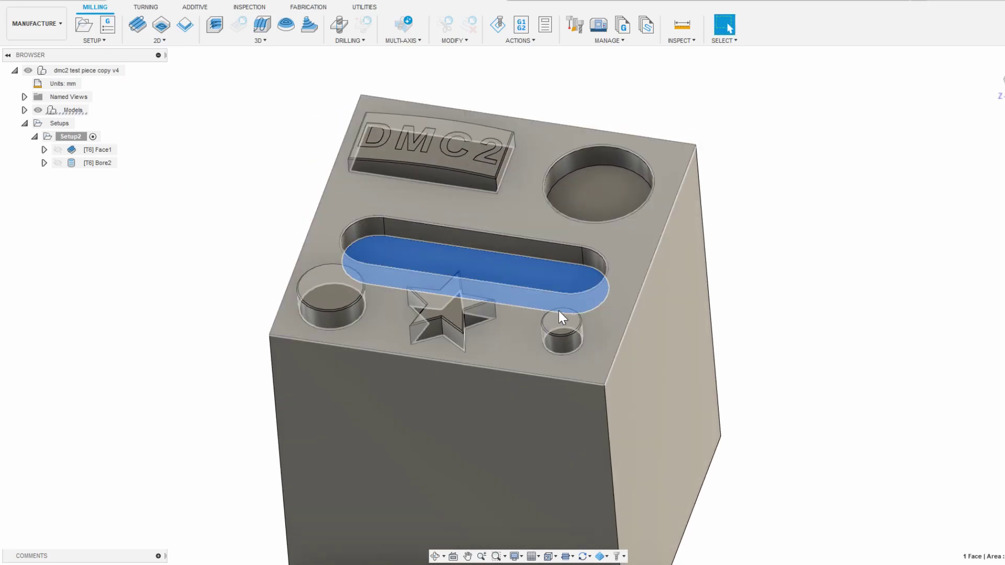
{"action": "scroll", "coordinate": [654, 338], "scroll_direction": "up", "scroll_amount": 2}
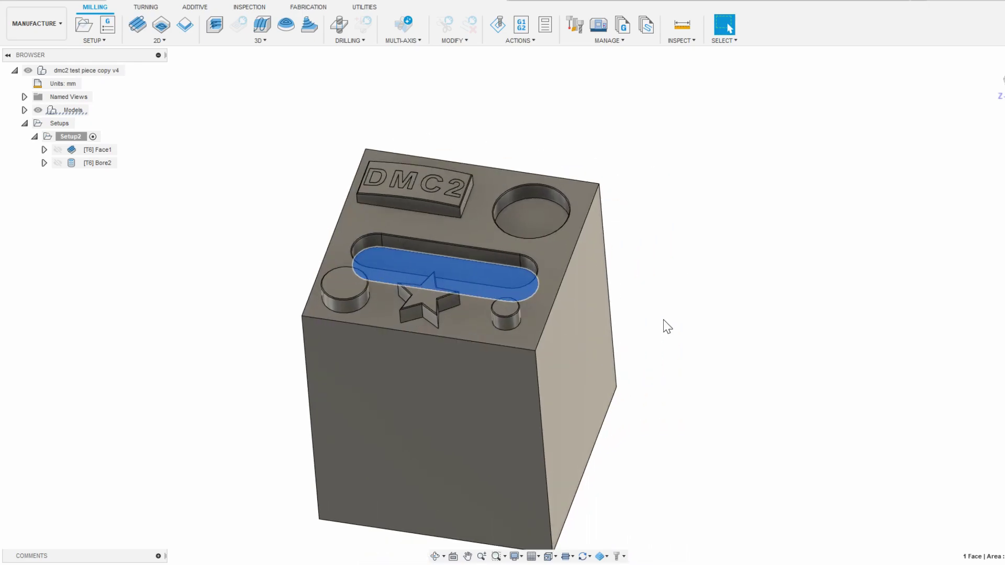
{"action": "left_click", "coordinate": [660, 319]}
{"action": "left_click", "coordinate": [178, 43]}
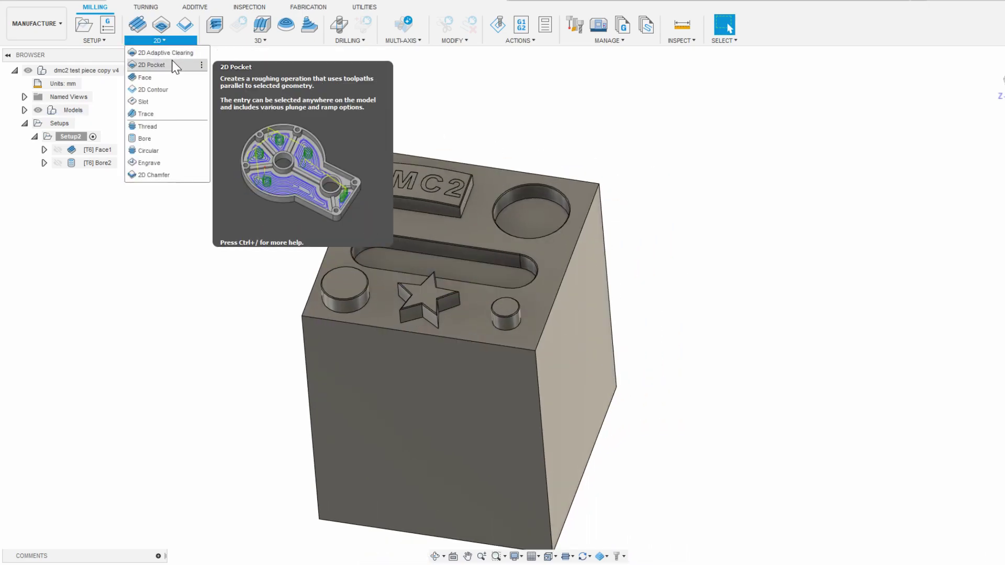
{"action": "left_click", "coordinate": [172, 63]}
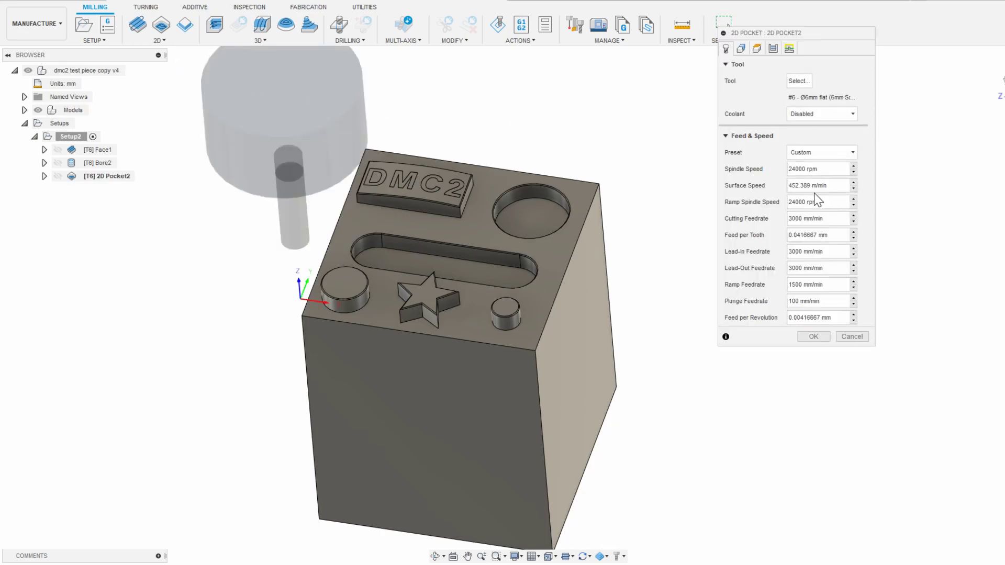
{"action": "left_click", "coordinate": [740, 51]}
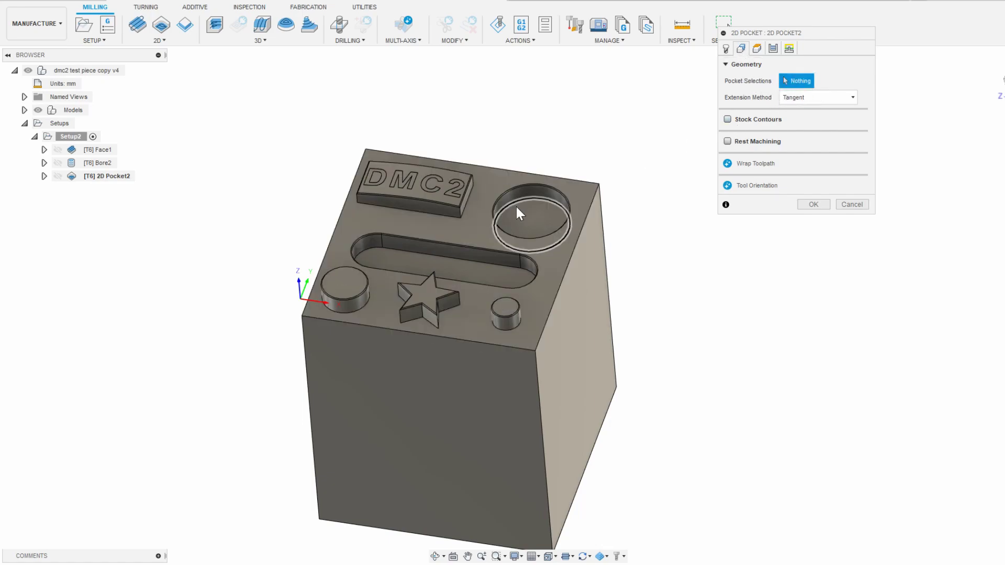
{"action": "left_click", "coordinate": [462, 260]}
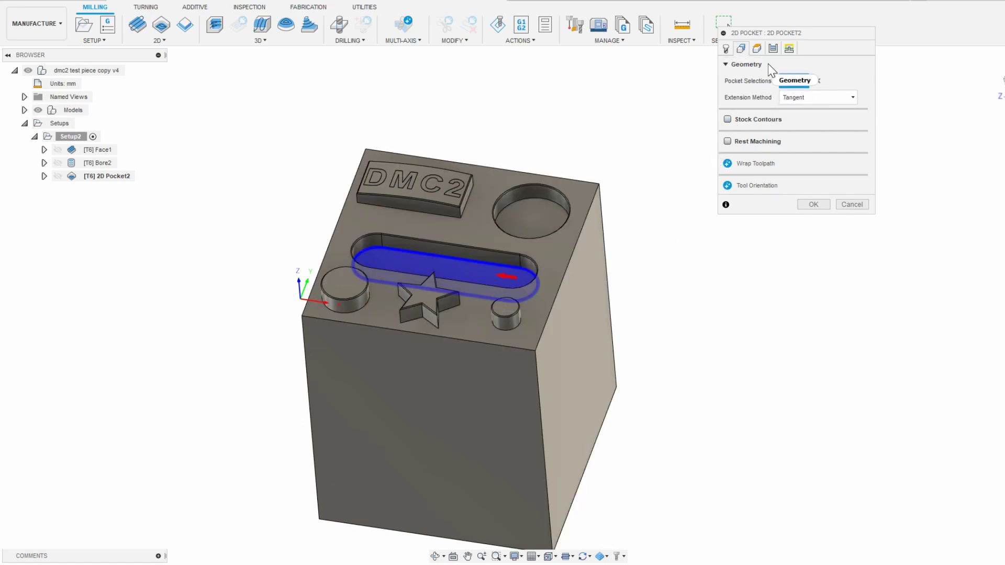
- Review the slot pocket's heights, passes and linking settings, keep stock top as the top height, and accept the operation
{"action": "left_click", "coordinate": [756, 49]}
{"action": "scroll", "coordinate": [684, 178], "scroll_direction": "down", "scroll_amount": 2}
{"action": "middle_click_drag", "start_coordinate": [684, 177], "coordinate": [652, 140], "text": "shift"}
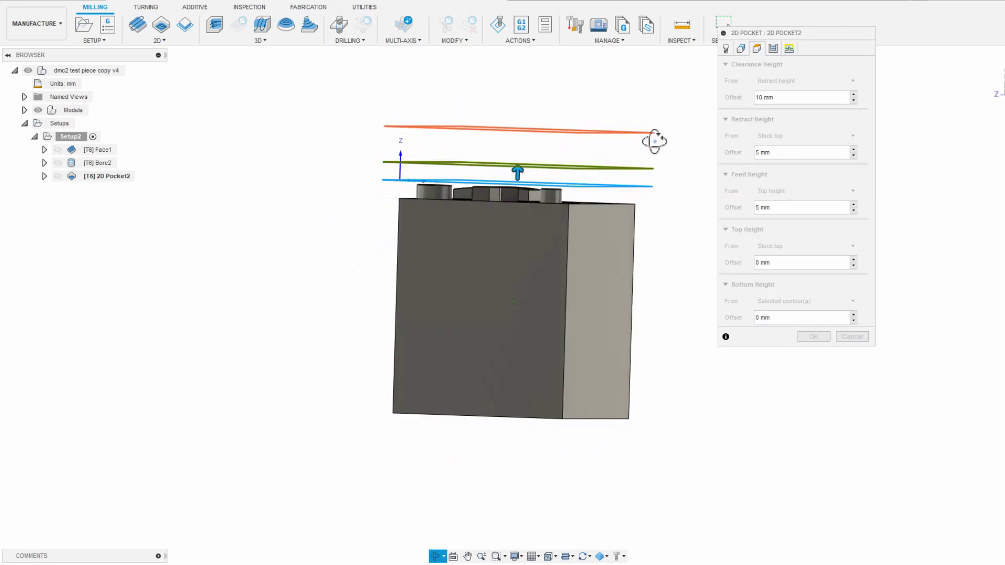
{"action": "left_click", "coordinate": [777, 247]}
{"action": "left_click", "coordinate": [797, 246]}
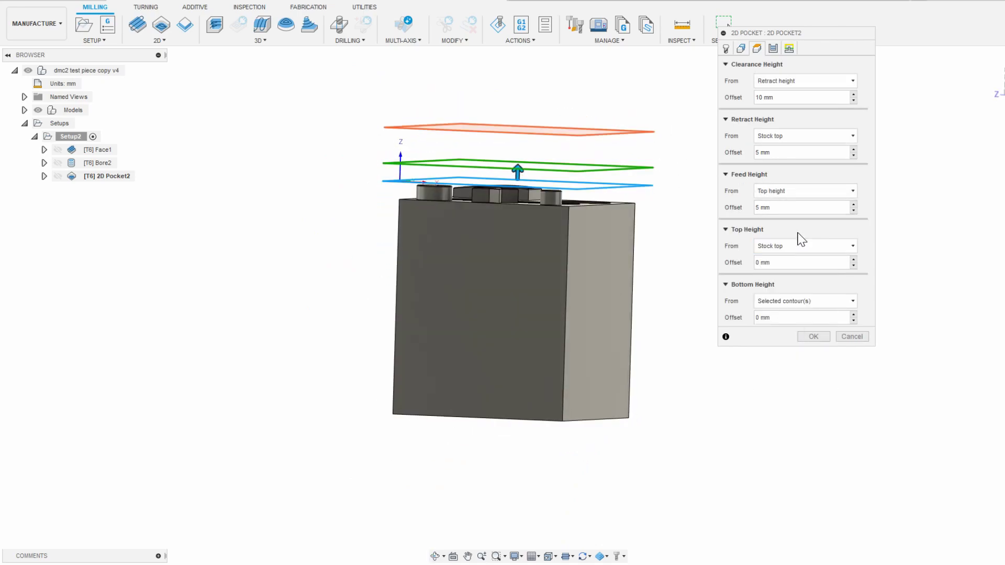
{"action": "left_click", "coordinate": [773, 49]}
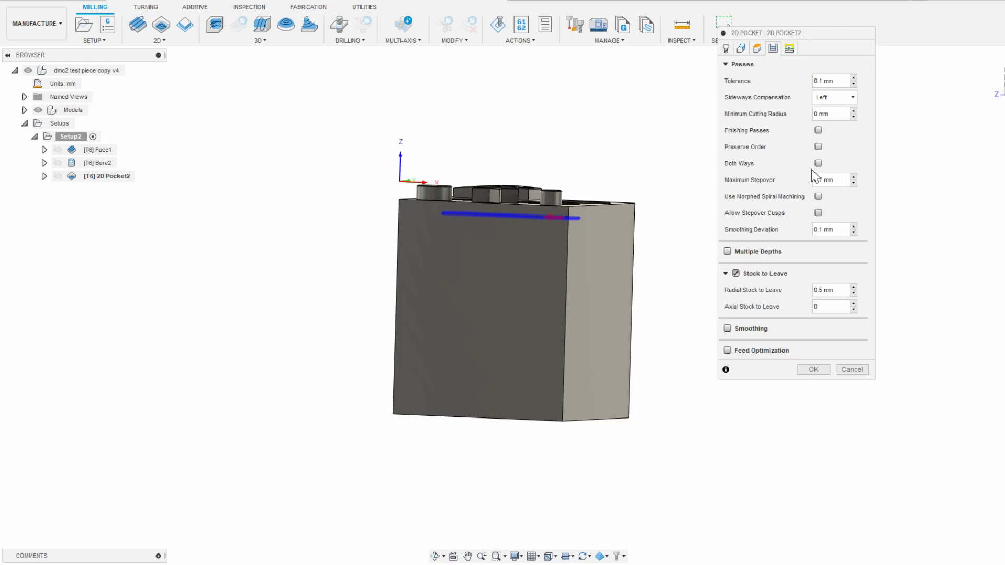
{"action": "left_click", "coordinate": [789, 49]}
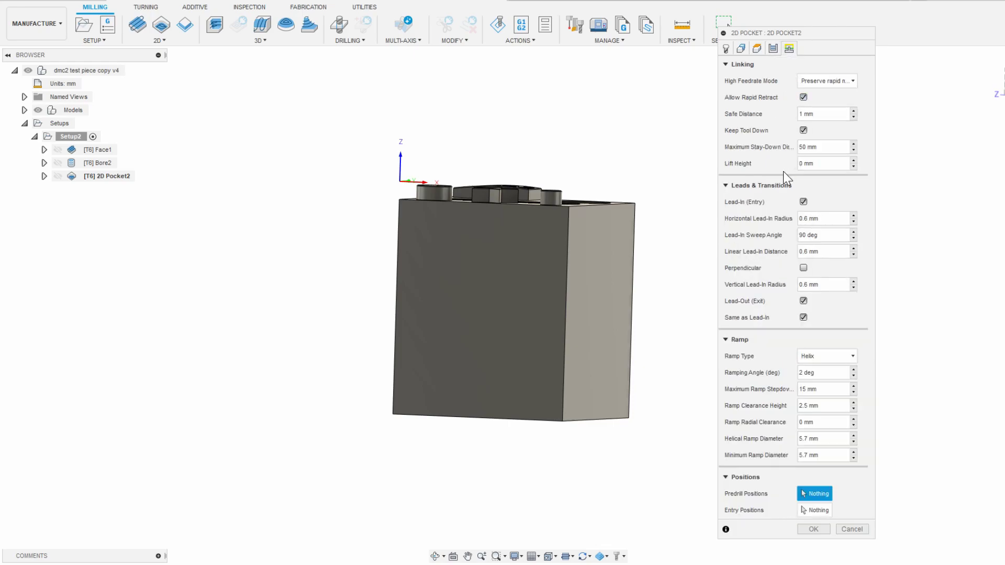
{"action": "left_click", "coordinate": [773, 185]}
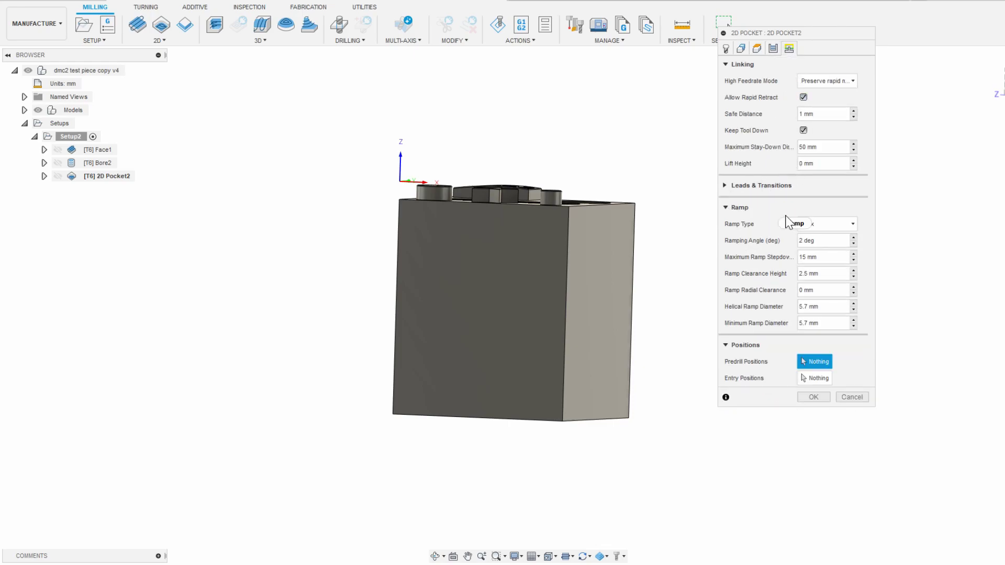
{"action": "left_click", "coordinate": [854, 245]}
{"action": "left_click", "coordinate": [813, 397]}
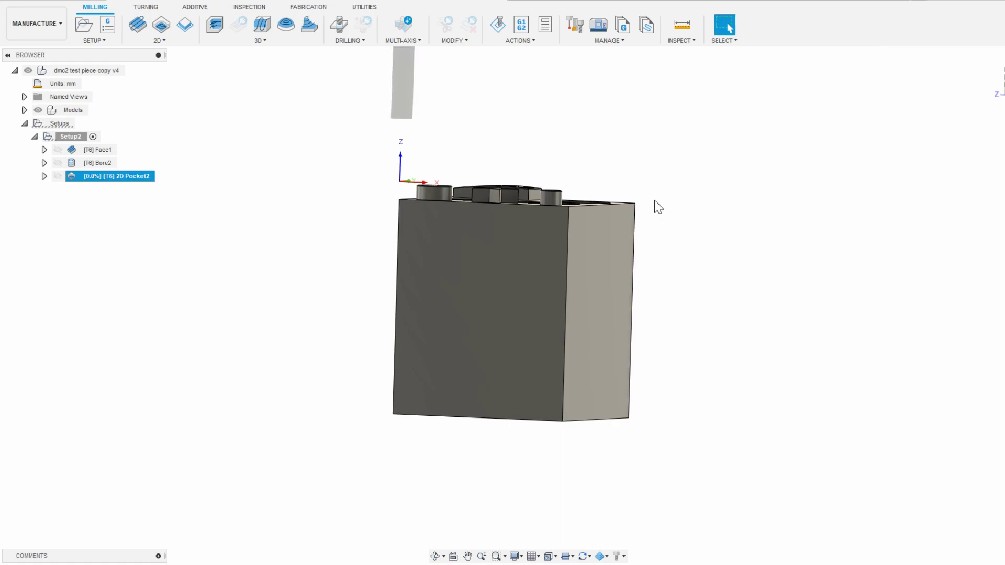
- Inspect the slot's pocket toolpath from the side and from above
{"action": "middle_click_drag", "start_coordinate": [658, 208], "coordinate": [627, 183], "text": "shift"}
{"action": "scroll", "coordinate": [503, 201], "scroll_direction": "up", "scroll_amount": 3}
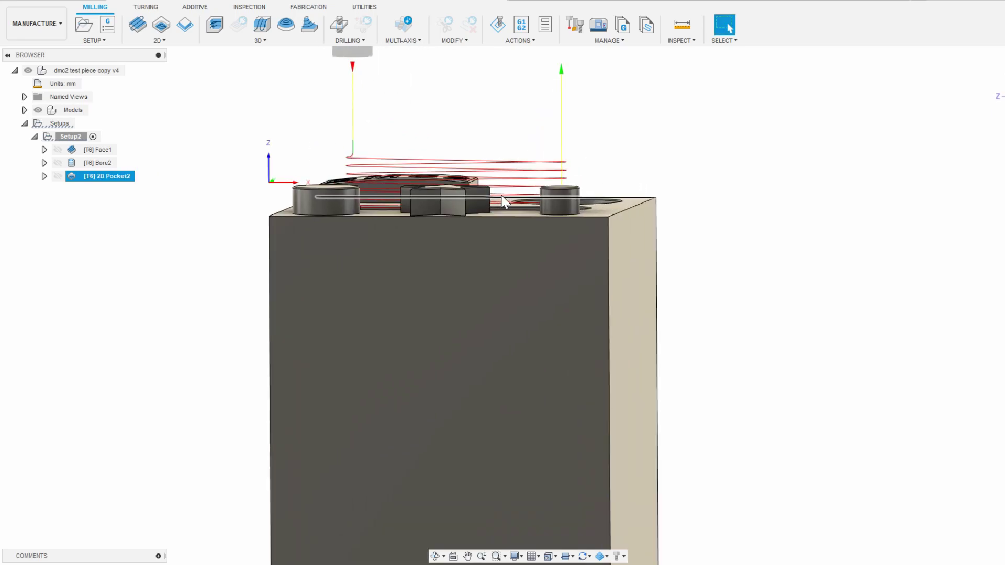
{"action": "middle_click_drag", "start_coordinate": [503, 200], "coordinate": [643, 200], "text": "shift"}
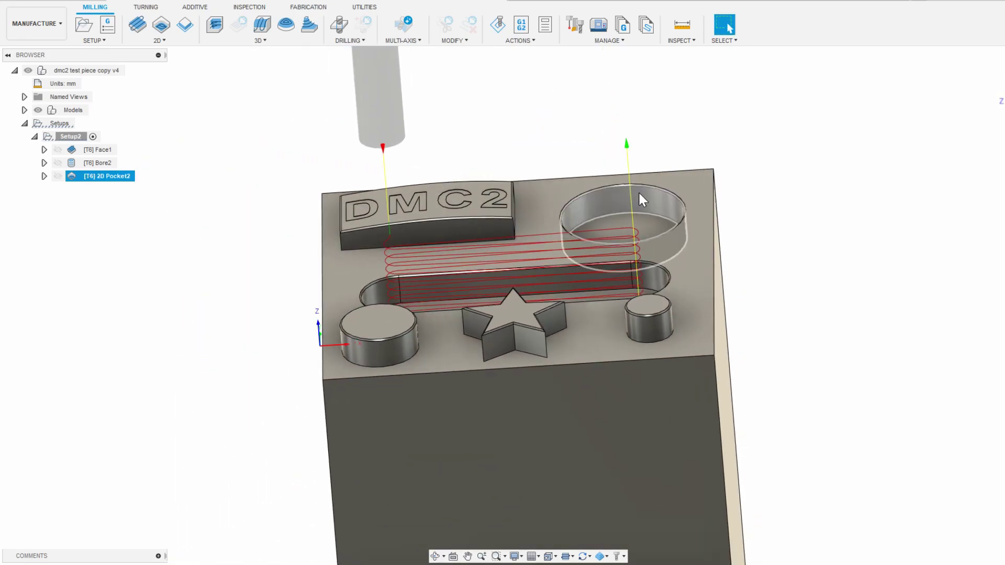
{"action": "scroll", "coordinate": [639, 193], "scroll_direction": "down", "scroll_amount": 2}
{"action": "left_click", "coordinate": [258, 187]}
- Enable multiple depths for the slot's 2D pocket with a 1 mm maximum roughing stepdown and accept the edit
{"action": "left_click", "coordinate": [109, 177]}
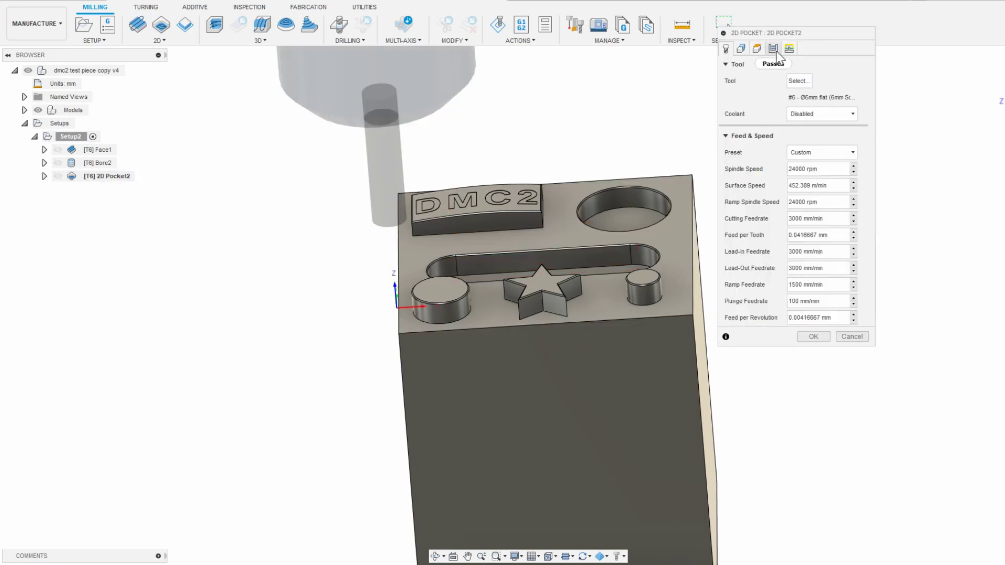
{"action": "left_click", "coordinate": [773, 49]}
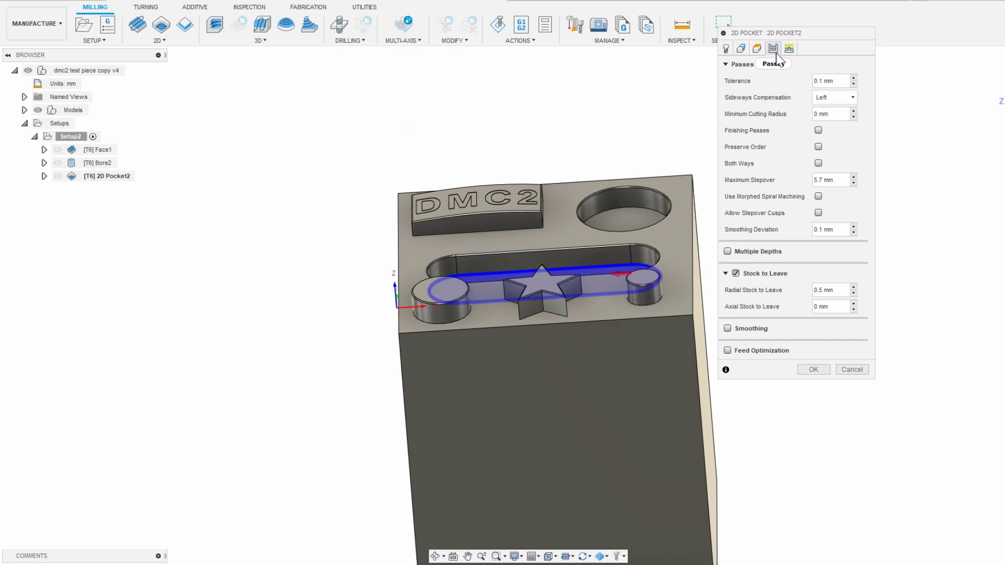
{"action": "left_click", "coordinate": [728, 251]}
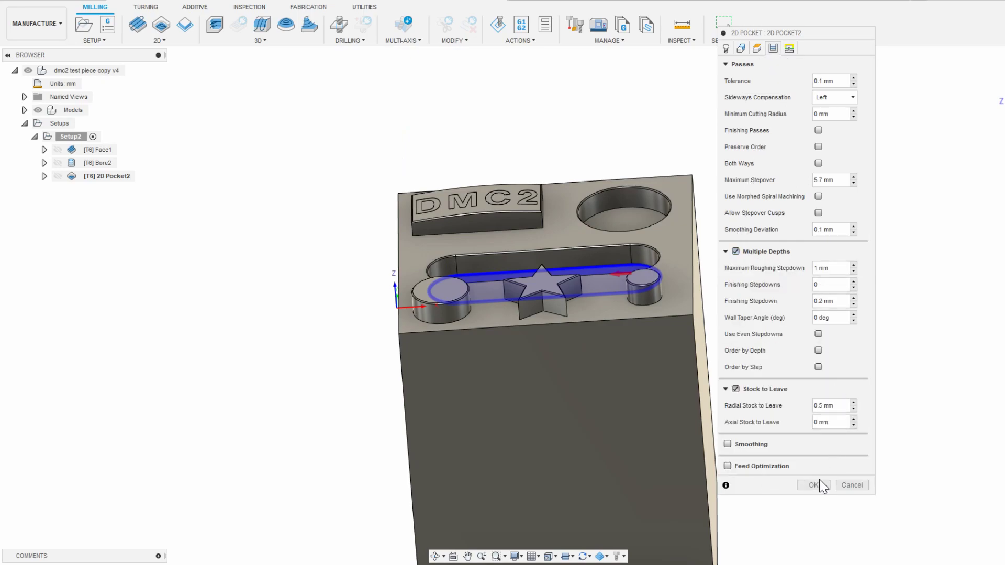
{"action": "left_click", "coordinate": [813, 486]}
- Examine the depth levels of the regenerated slot pocket toolpath from the side and from above
{"action": "middle_click_drag", "start_coordinate": [759, 283], "coordinate": [746, 254], "text": "shift"}
{"action": "scroll", "coordinate": [602, 212], "scroll_direction": "up", "scroll_amount": 4}
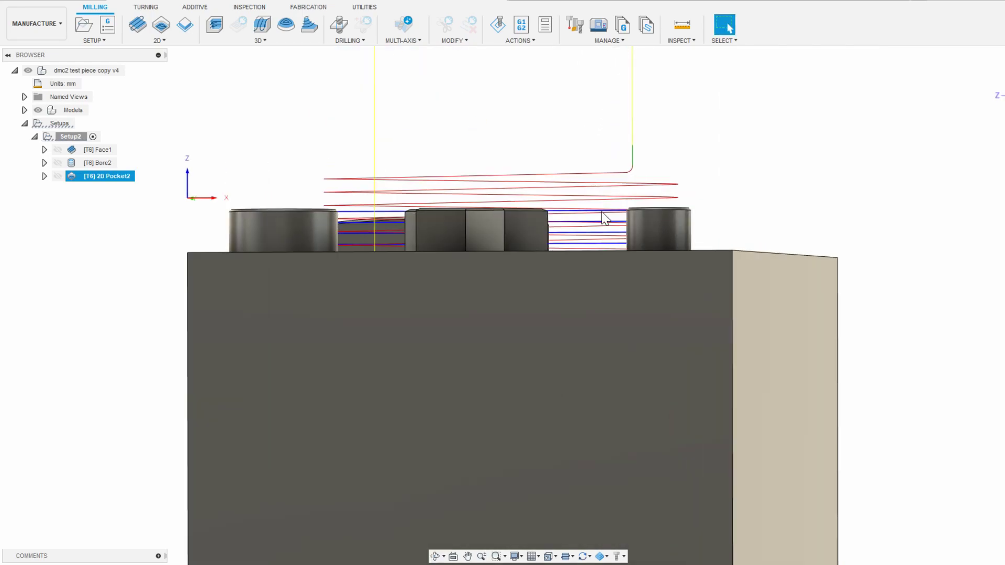
{"action": "scroll", "coordinate": [602, 212], "scroll_direction": "down", "scroll_amount": 4}
{"action": "middle_click_drag", "start_coordinate": [600, 213], "coordinate": [593, 234], "text": "shift"}
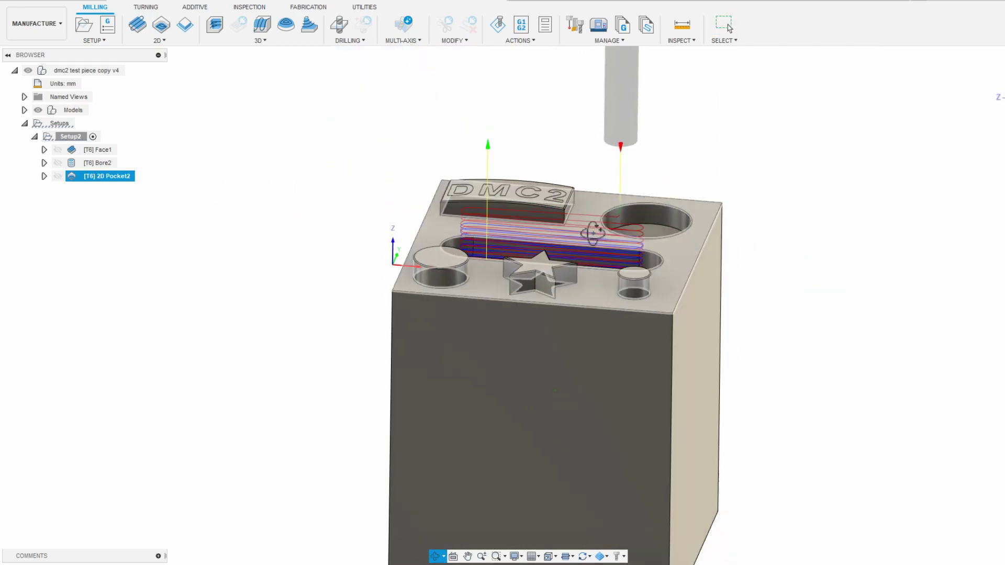
{"action": "key", "text": "Escape"}
- Simulate the slot's 2D pocket operation at a faster playback speed and close the simulation
{"action": "left_click", "coordinate": [497, 24]}
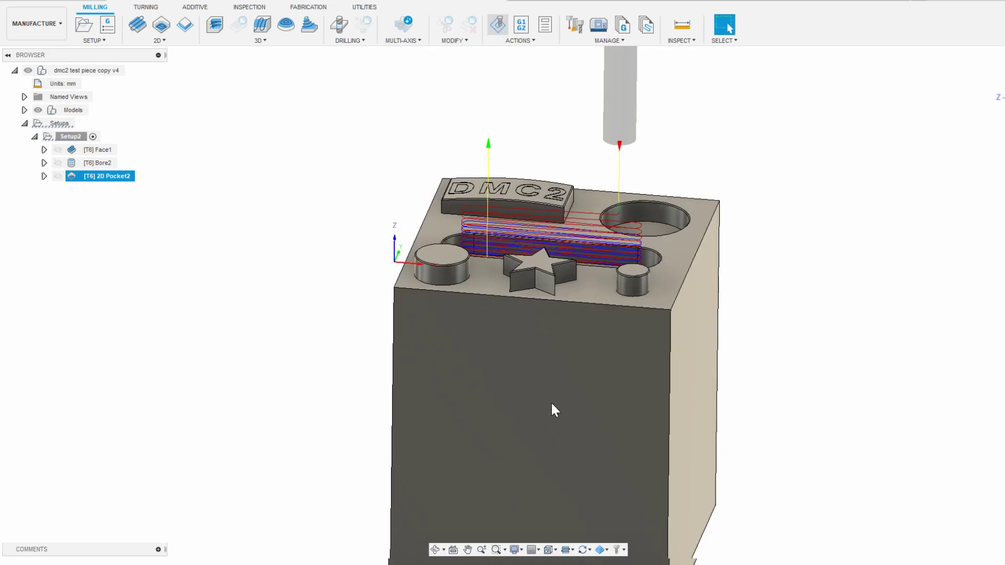
{"action": "key", "text": "space"}
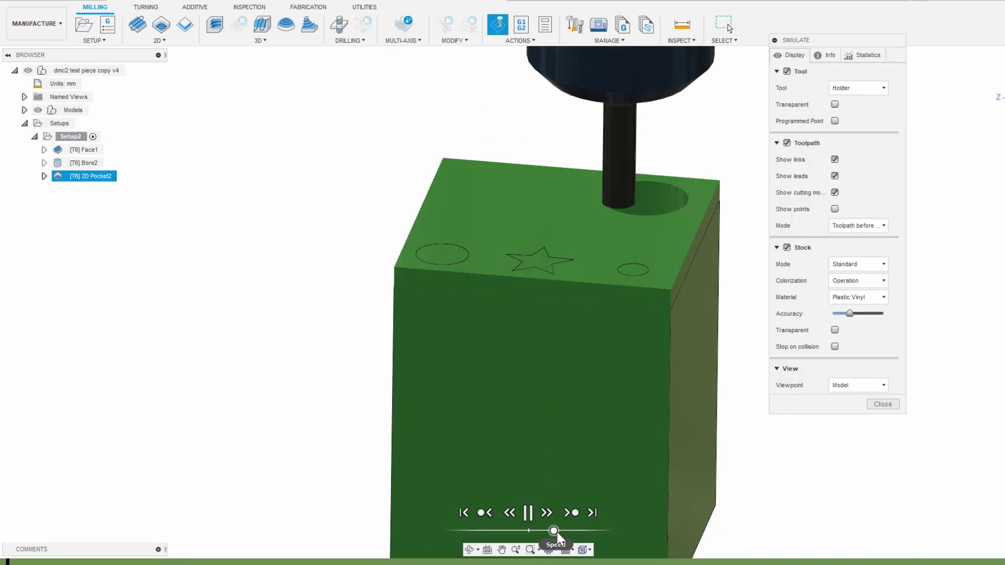
{"action": "left_click_drag", "start_coordinate": [553, 534], "coordinate": [563, 534]}
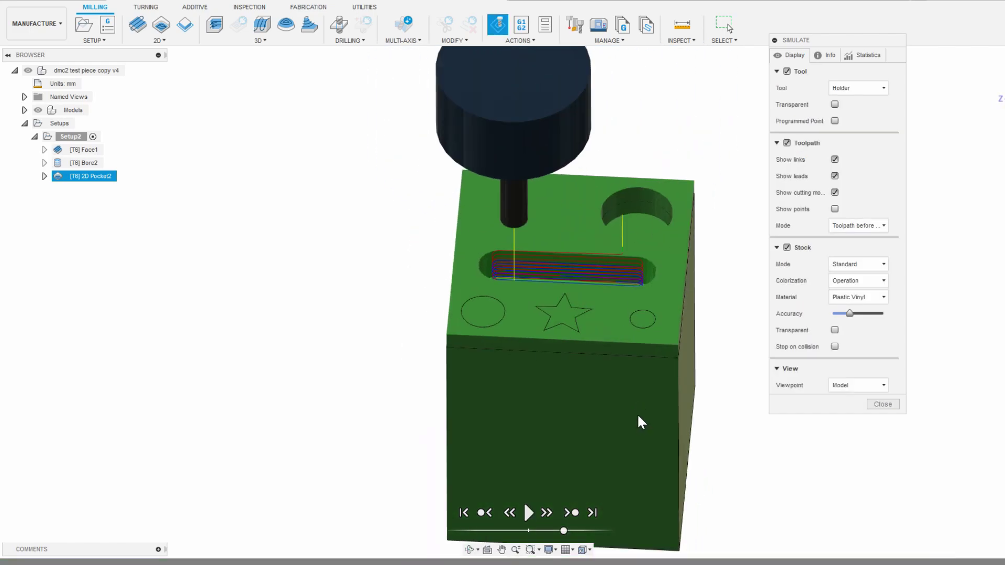
{"action": "left_click", "coordinate": [882, 404]}
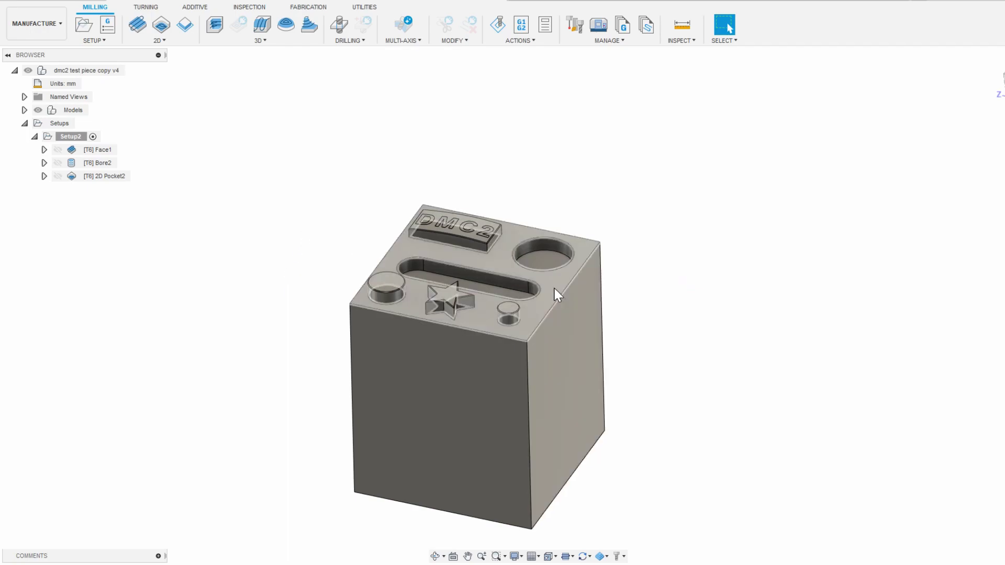
{"action": "middle_click_drag", "start_coordinate": [556, 294], "coordinate": [558, 290], "text": "shift"}
{"action": "key", "text": "Escape"}
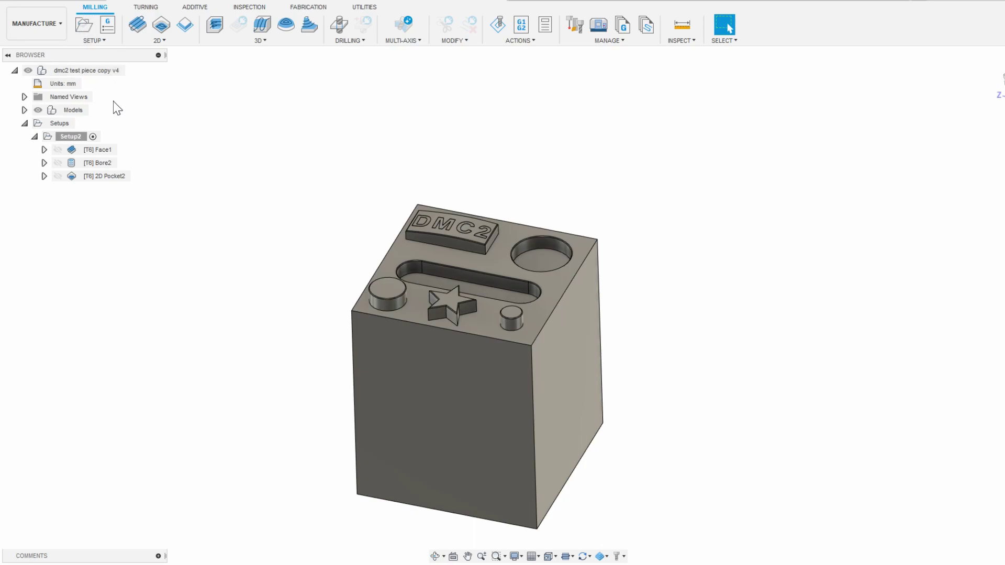
- Duplicate Setup2 together with its operations
{"action": "left_click", "coordinate": [64, 137]}
{"action": "right_click", "coordinate": [64, 137]}
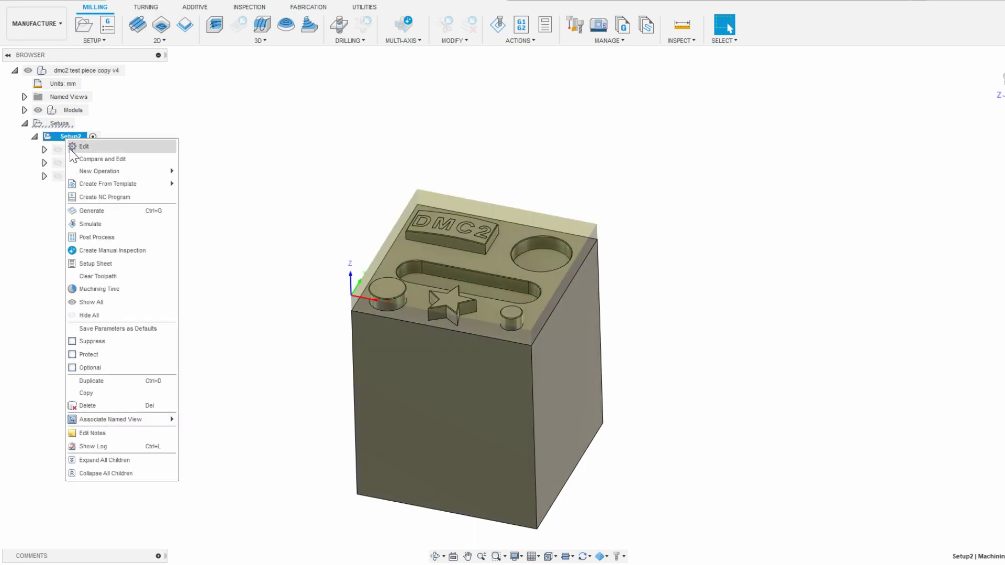
{"action": "left_click", "coordinate": [105, 379]}
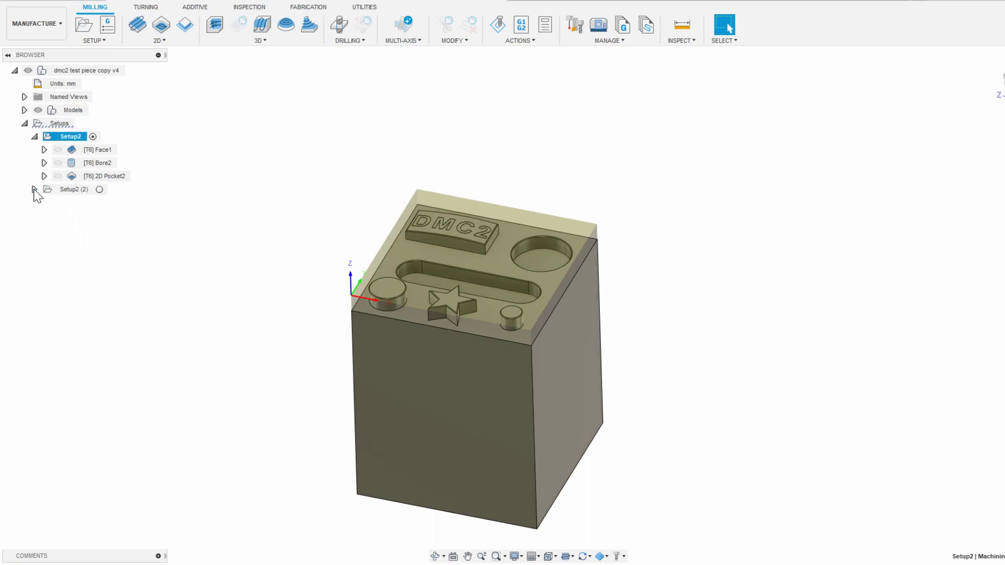
- Delete the copied Face, Bore and 2D Pocket operations from the duplicated setup
{"action": "left_click", "coordinate": [34, 190]}
{"action": "left_click", "coordinate": [81, 202]}
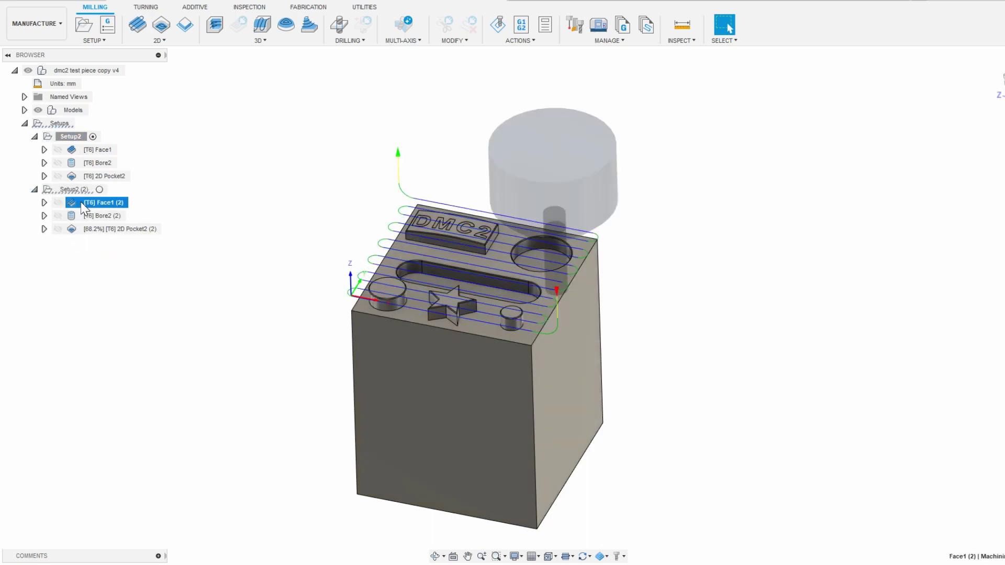
{"action": "left_click", "coordinate": [90, 228], "text": "shift"}
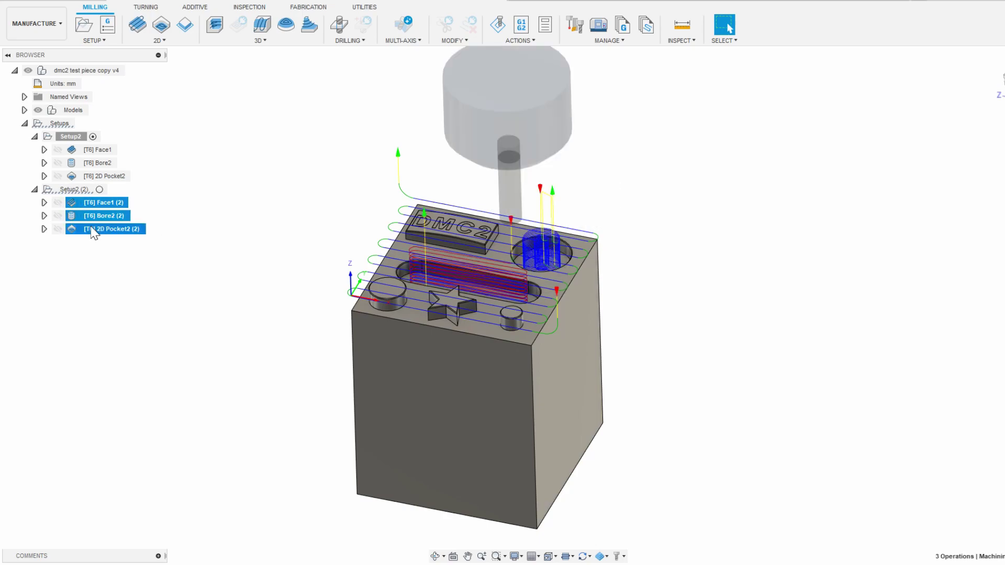
{"action": "key", "text": "Delete"}
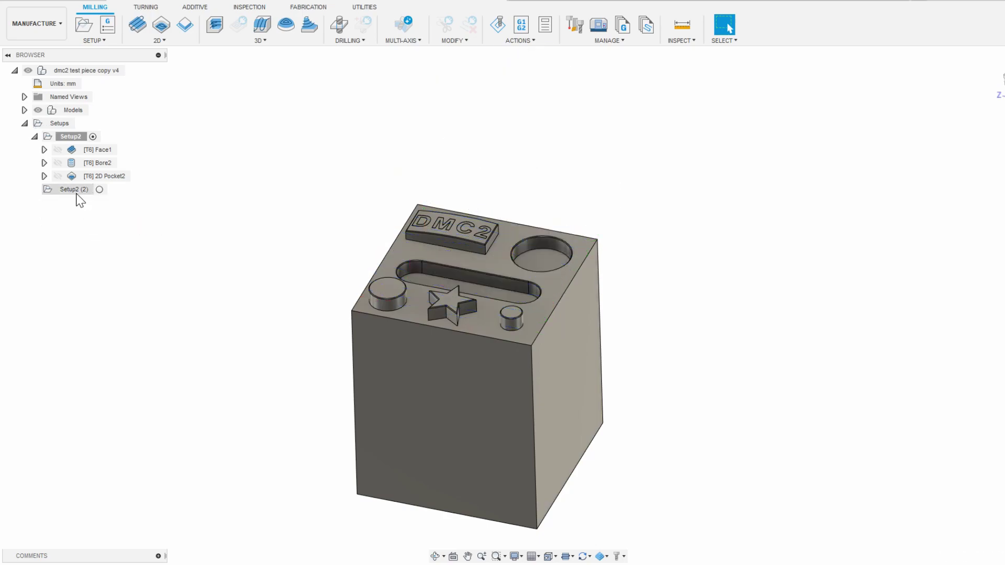
- Compare the work coordinate system settings of the duplicated setup and the original Setup2, cancelling both edits
{"action": "left_click", "coordinate": [77, 190]}
{"action": "left_click", "coordinate": [68, 138]}
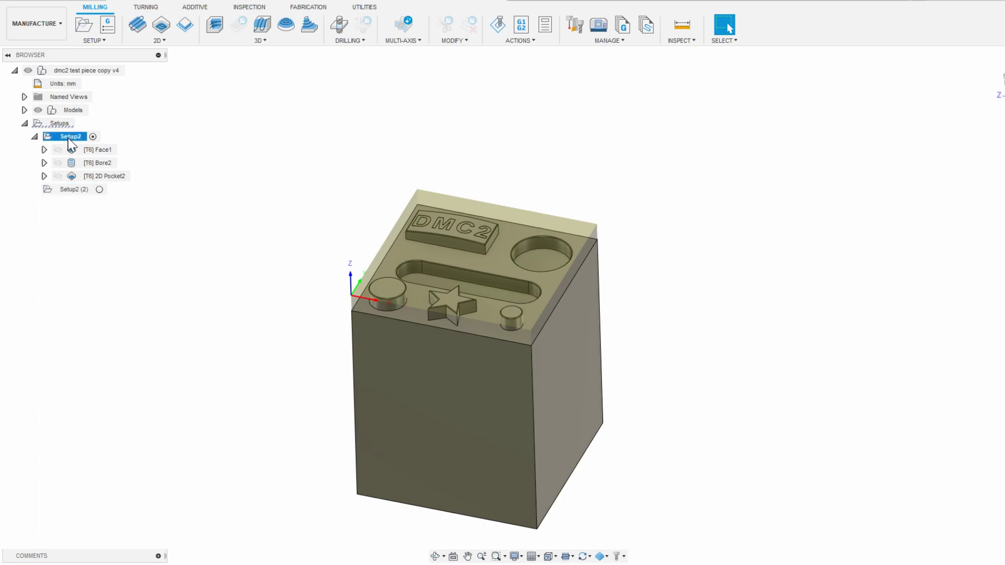
{"action": "left_click", "coordinate": [71, 188]}
{"action": "double_click", "coordinate": [103, 191]}
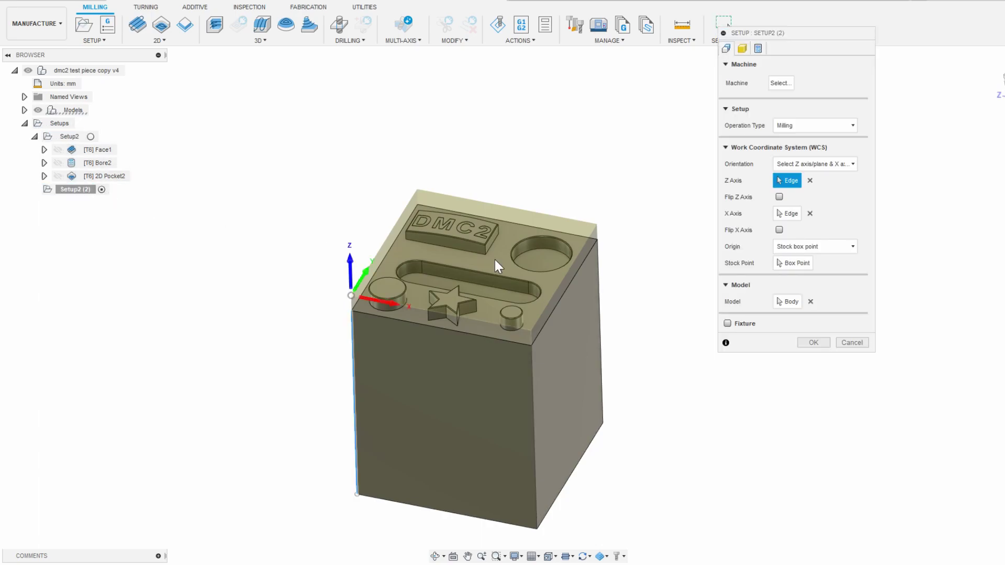
{"action": "scroll", "coordinate": [351, 294], "scroll_direction": "up", "scroll_amount": 3}
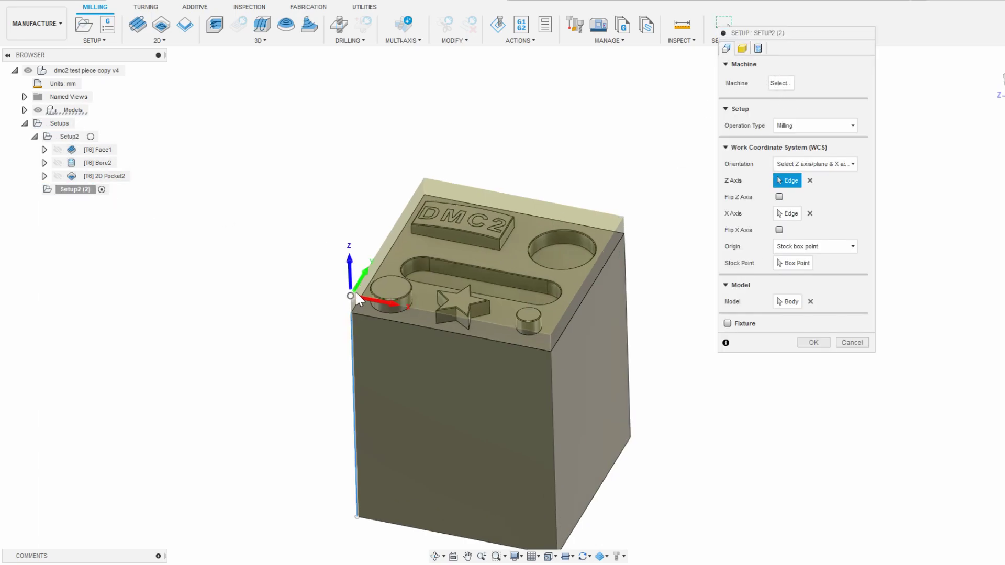
{"action": "left_click", "coordinate": [852, 343]}
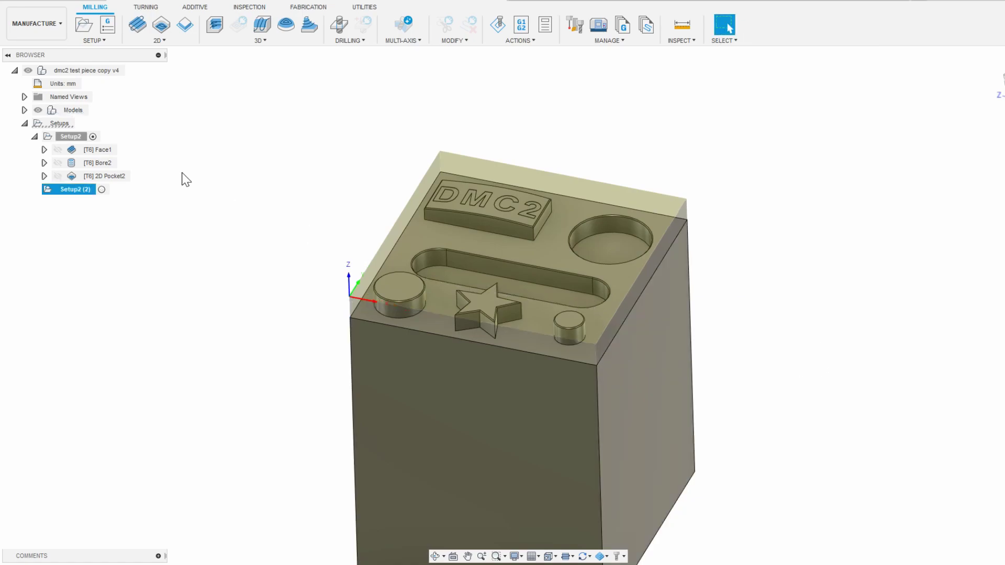
{"action": "double_click", "coordinate": [70, 137]}
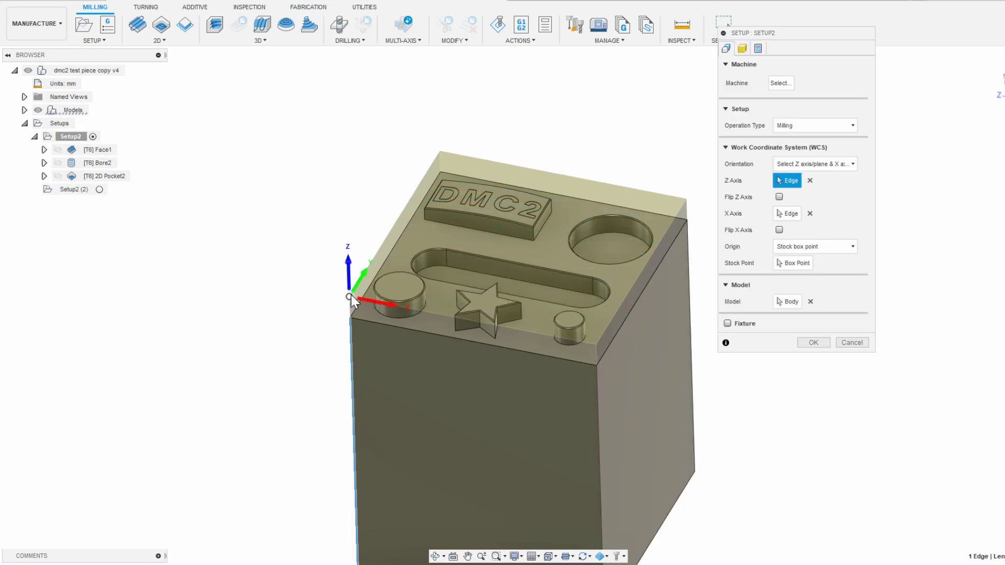
{"action": "left_click", "coordinate": [851, 343]}
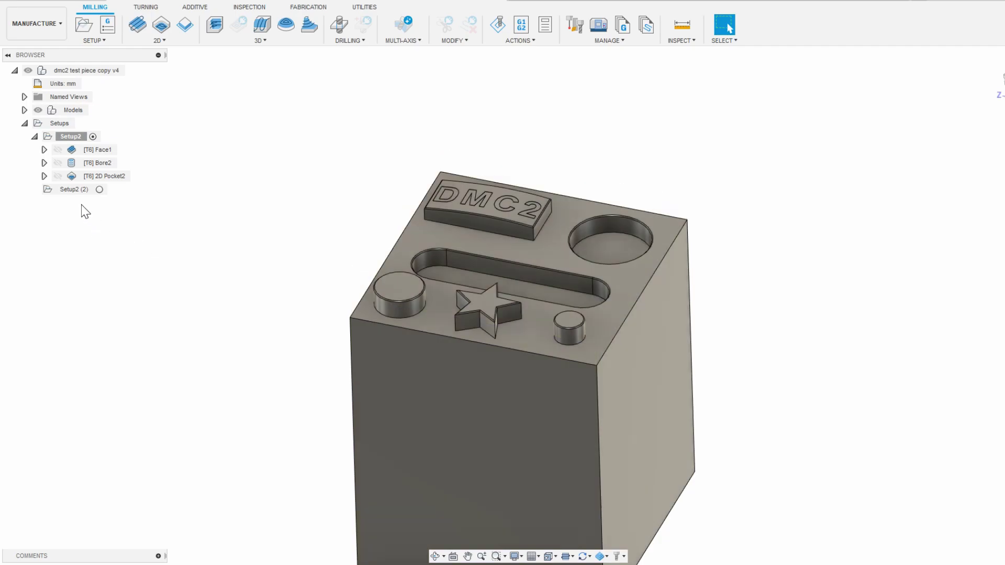
- Highlight the original and the duplicated setup in turn to compare their stock and origin on the model
{"action": "left_click", "coordinate": [67, 190]}
{"action": "left_click", "coordinate": [68, 138]}
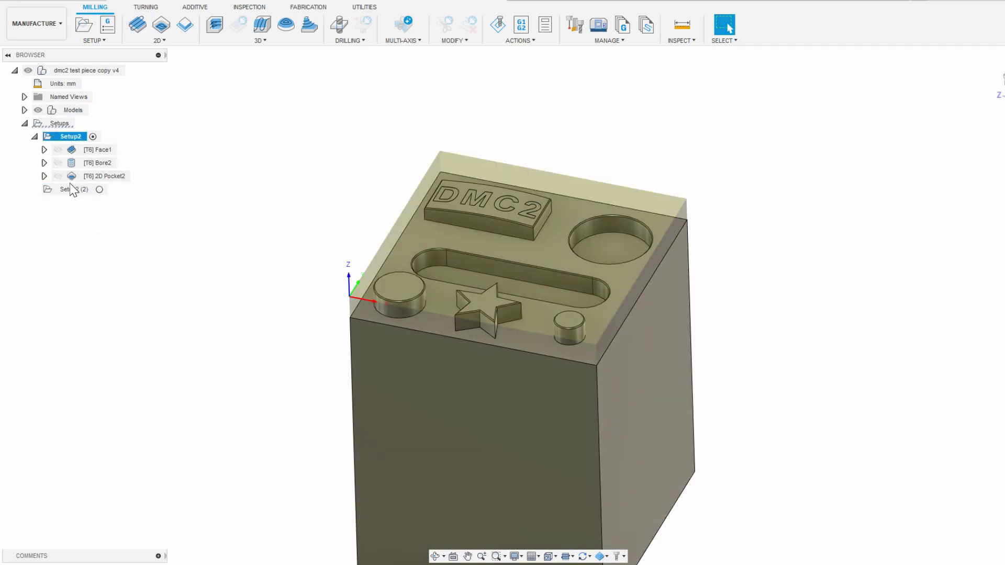
{"action": "left_click", "coordinate": [74, 189]}
{"action": "left_click", "coordinate": [79, 222]}
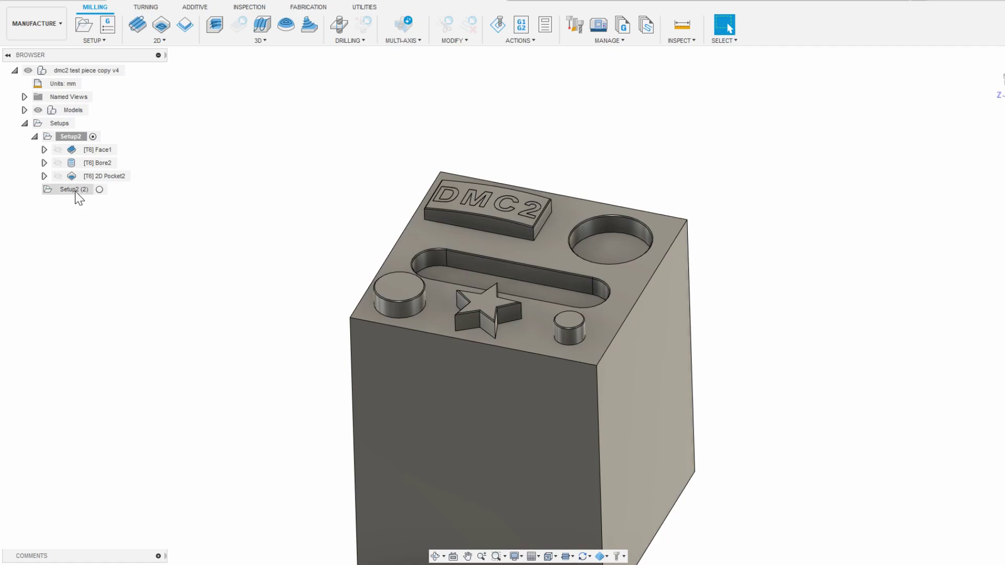
{"action": "left_click", "coordinate": [76, 190]}
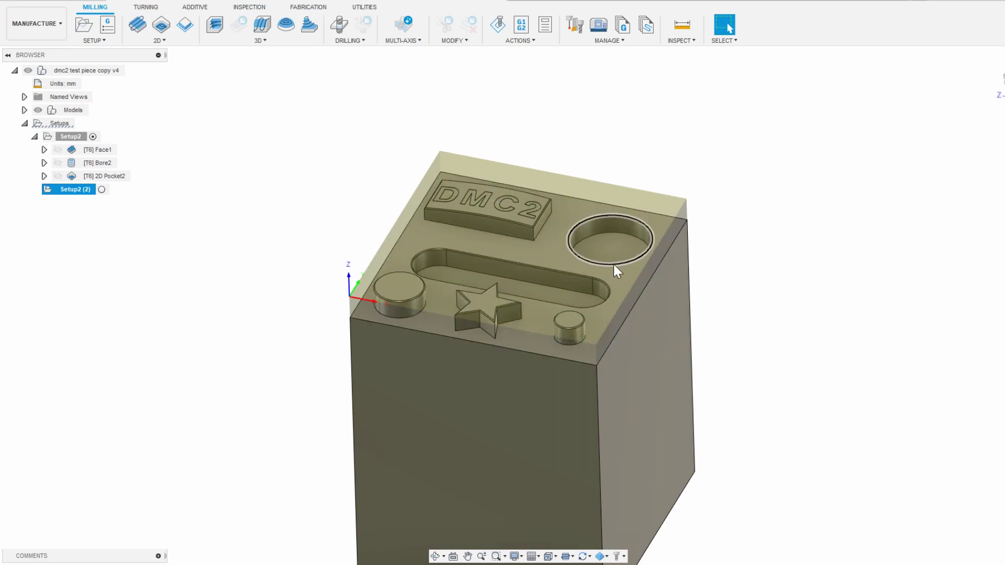
{"action": "left_click", "coordinate": [624, 290]}
{"action": "mouse_move", "coordinate": [632, 291]}
{"action": "middle_mouse_down", "text": "shift"}
{"action": "mouse_move", "coordinate": [642, 287]}
{"action": "mouse_move", "coordinate": [658, 314]}
{"action": "mouse_move", "coordinate": [643, 295]}
{"action": "middle_mouse_up", "text": "shift"}
{"action": "left_click", "coordinate": [267, 208]}
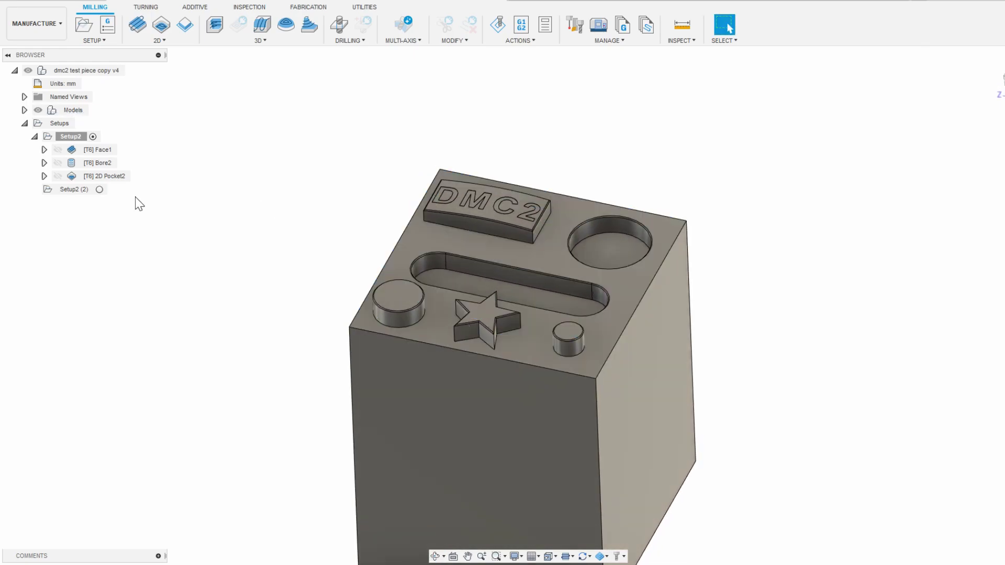
- Start a 2D Adaptive Clearing operation in the duplicated setup with the 4mm Square - Aluminum end mill from the DMC2 - Aluminum Square HRC50 library
{"action": "left_click", "coordinate": [74, 190]}
{"action": "left_click", "coordinate": [158, 40]}
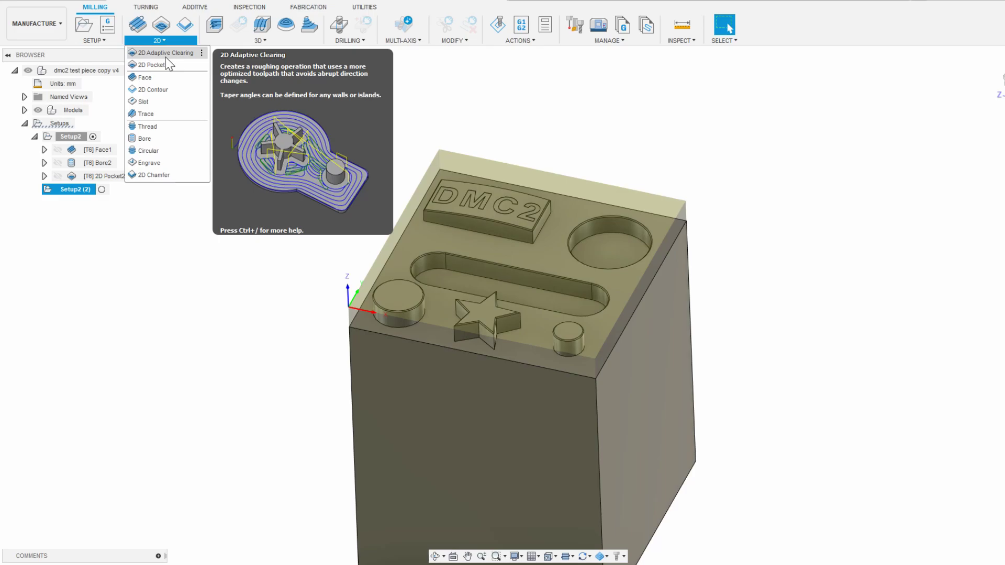
{"action": "left_click", "coordinate": [173, 54]}
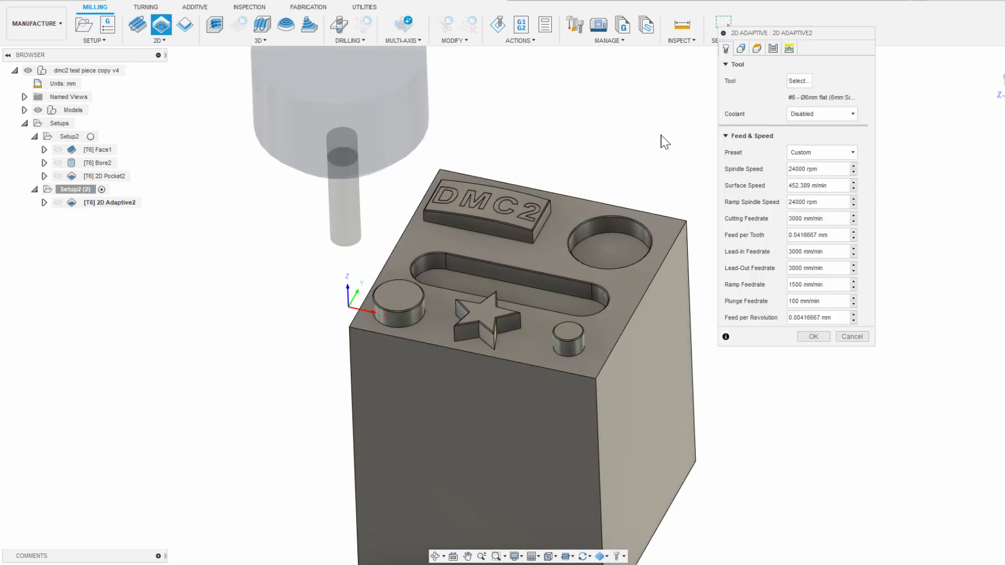
{"action": "left_click", "coordinate": [797, 81]}
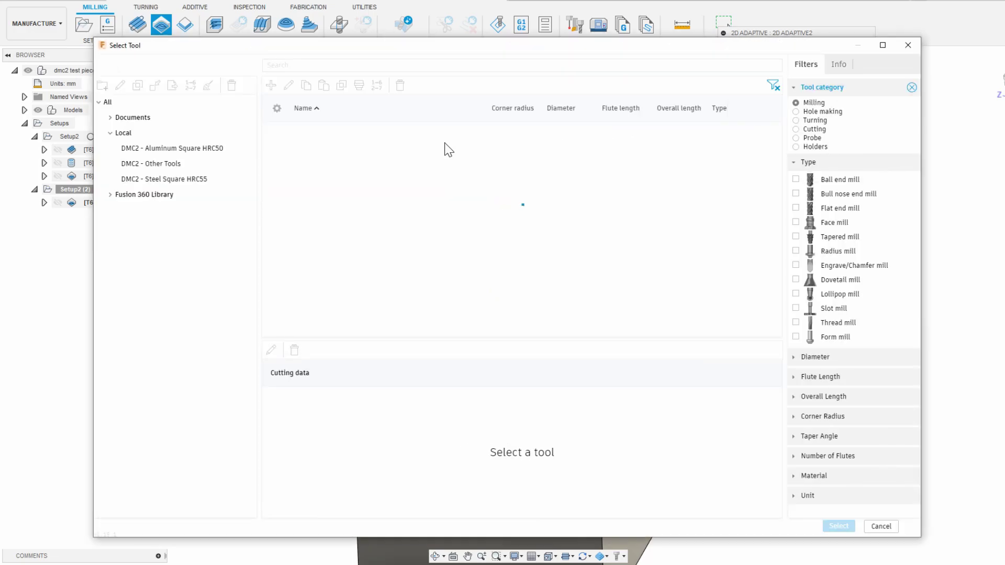
{"action": "left_click", "coordinate": [177, 146]}
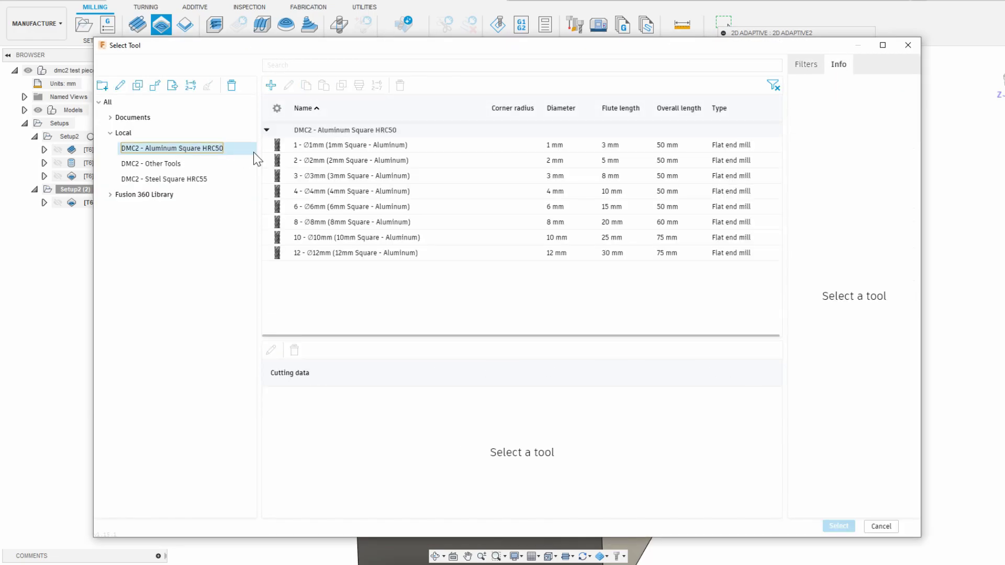
{"action": "double_click", "coordinate": [346, 193]}
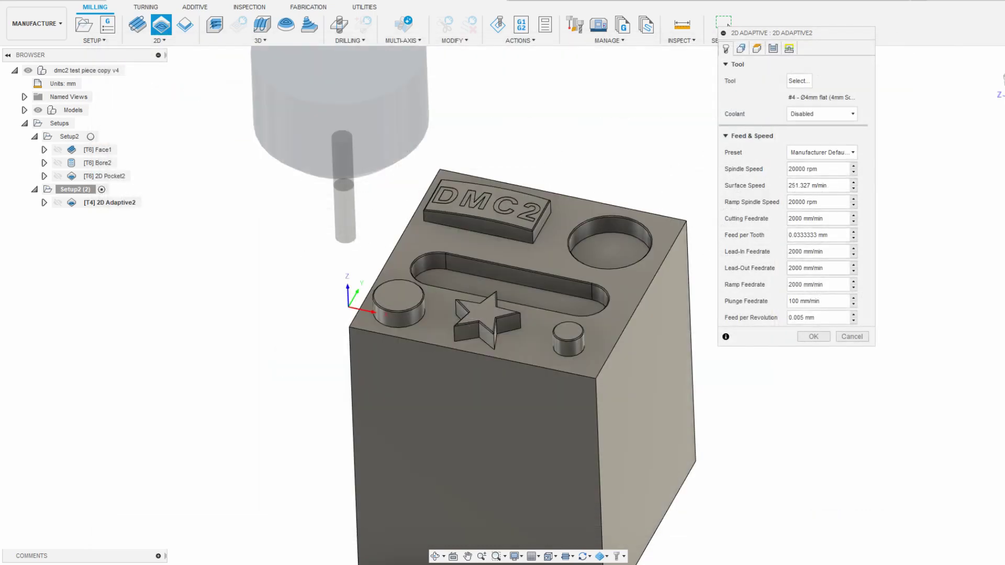
- Use the flat face surrounding the raised bosses as the adaptive operation's pocket selection and review its heights
{"action": "left_click", "coordinate": [740, 48]}
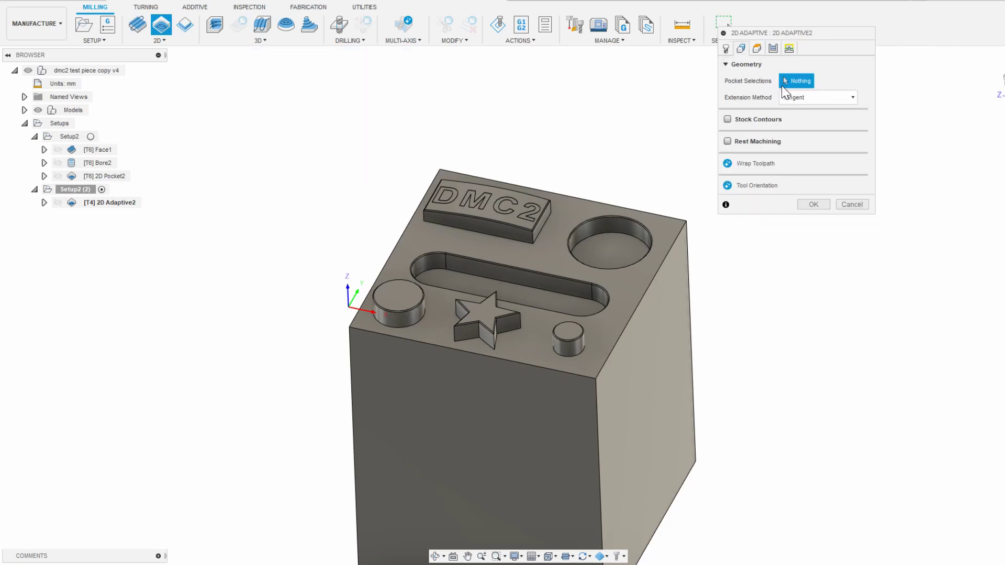
{"action": "left_click", "coordinate": [553, 256]}
{"action": "left_click", "coordinate": [756, 49]}
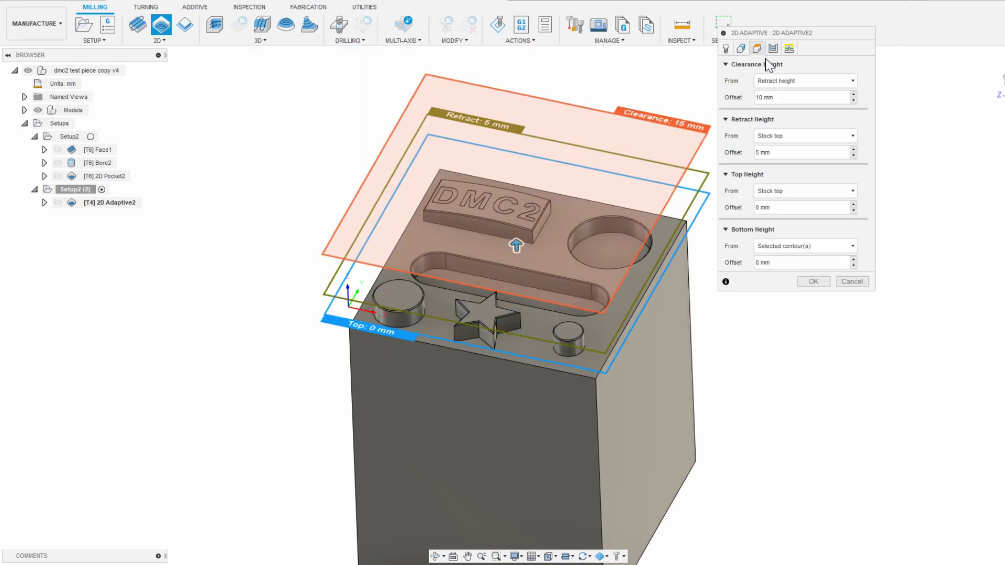
- Set the adaptive operation's optimal load to 0.7 mm and axial stock to leave to 0 mm, and generate the toolpath
{"action": "left_click", "coordinate": [773, 48]}
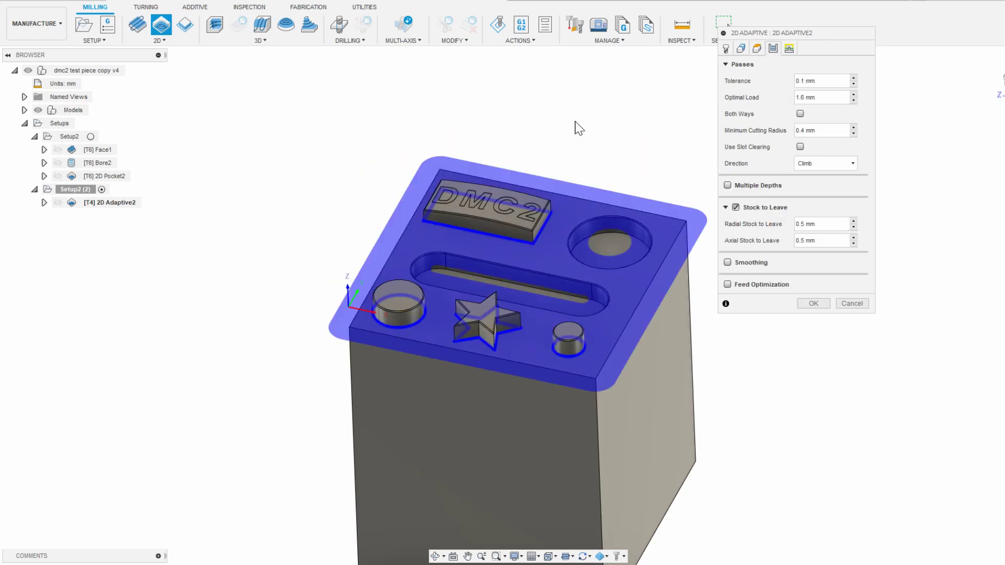
{"action": "scroll", "coordinate": [524, 134], "scroll_direction": "down", "scroll_amount": 2}
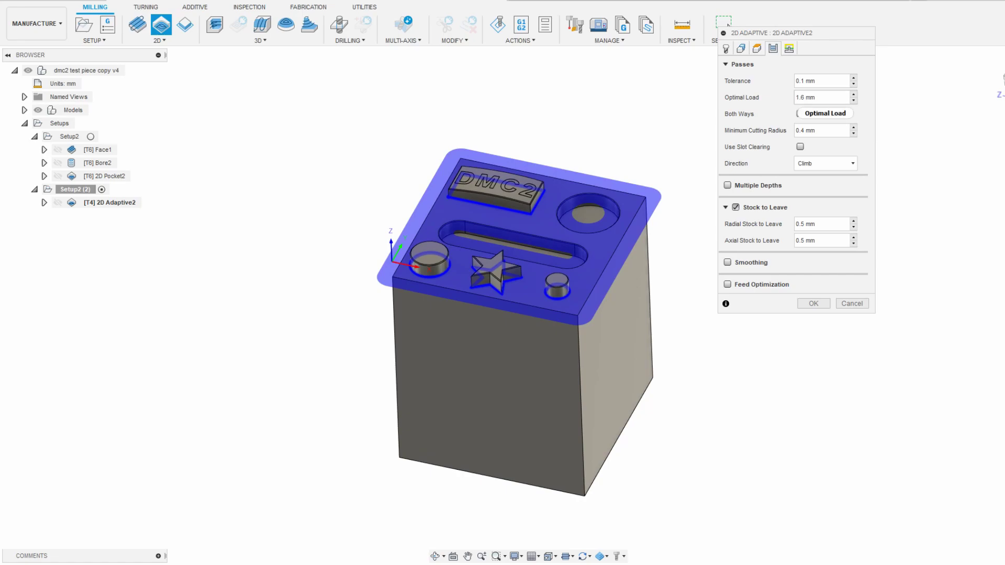
{"action": "mouse_move", "coordinate": [822, 98]}
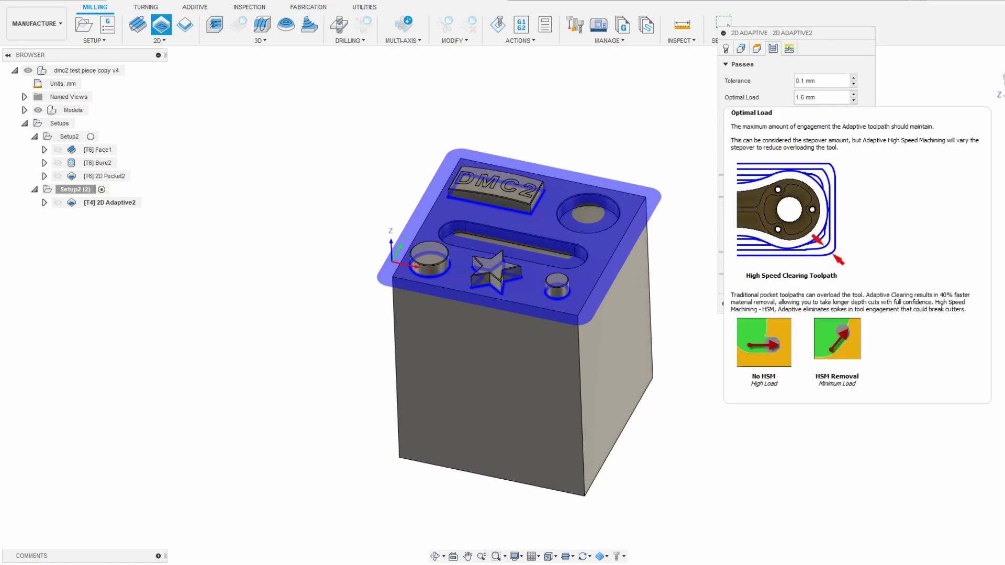
{"action": "double_click", "coordinate": [819, 98]}
{"action": "type", "text": "0.7"}
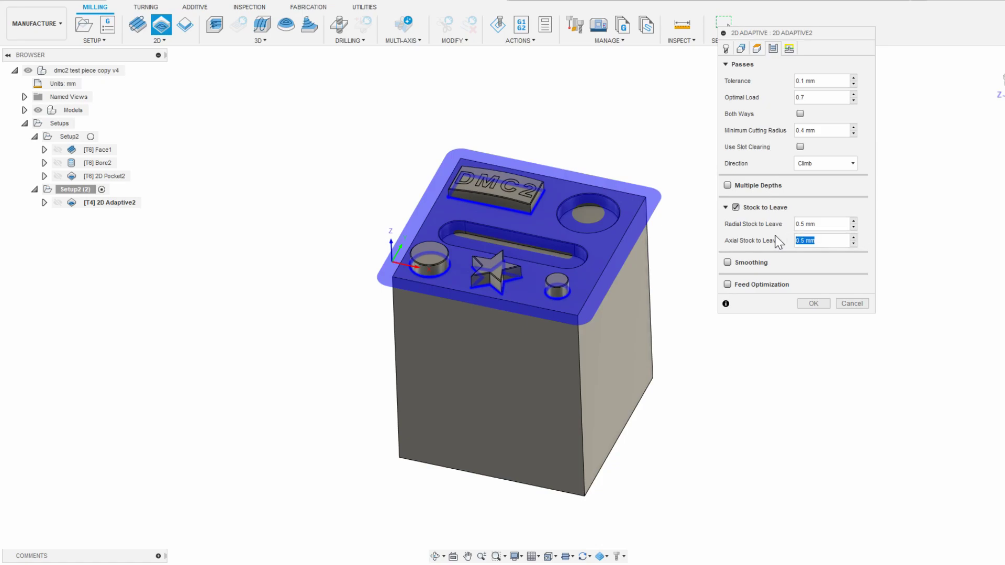
{"action": "left_click", "coordinate": [789, 49]}
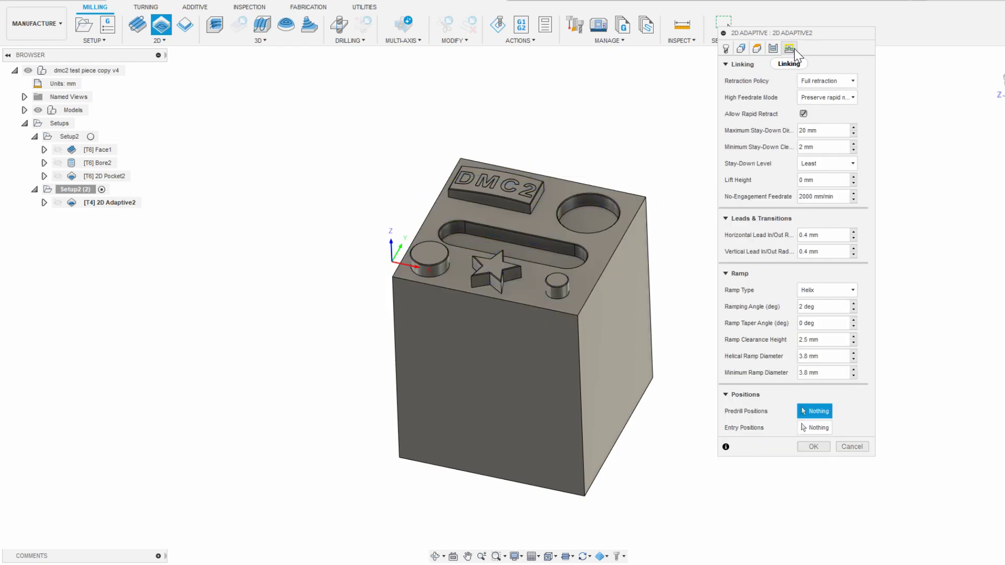
{"action": "left_click", "coordinate": [814, 446]}
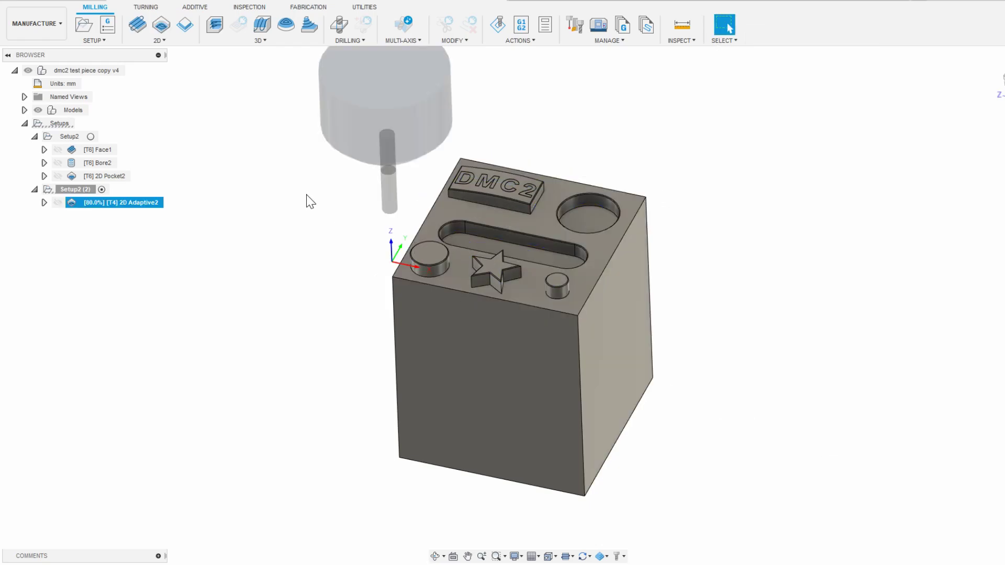
- Simulate the 2D adaptive toolpath on the stock, replay its early cuts, and close the simulation
{"action": "left_click", "coordinate": [498, 26]}
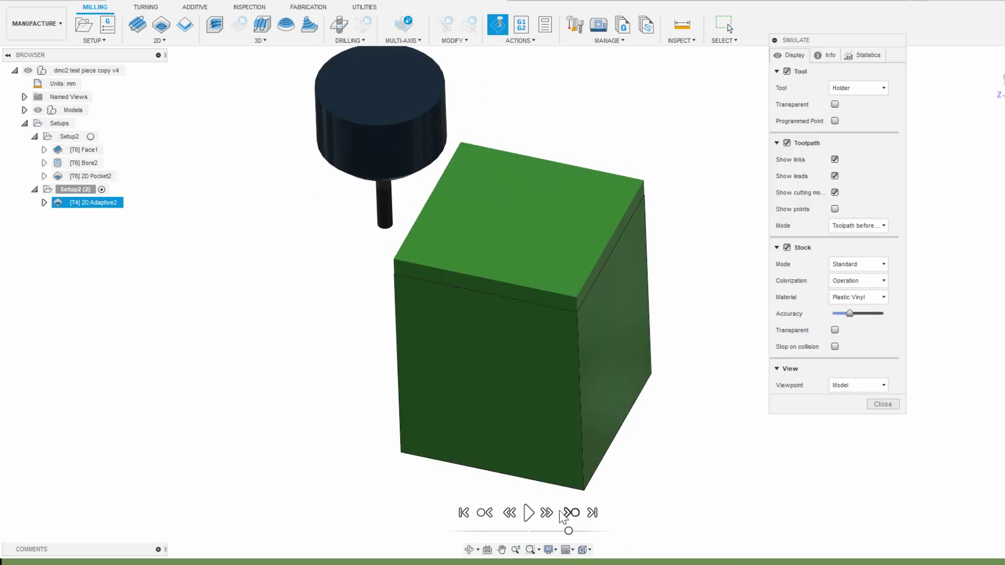
{"action": "left_click", "coordinate": [529, 513]}
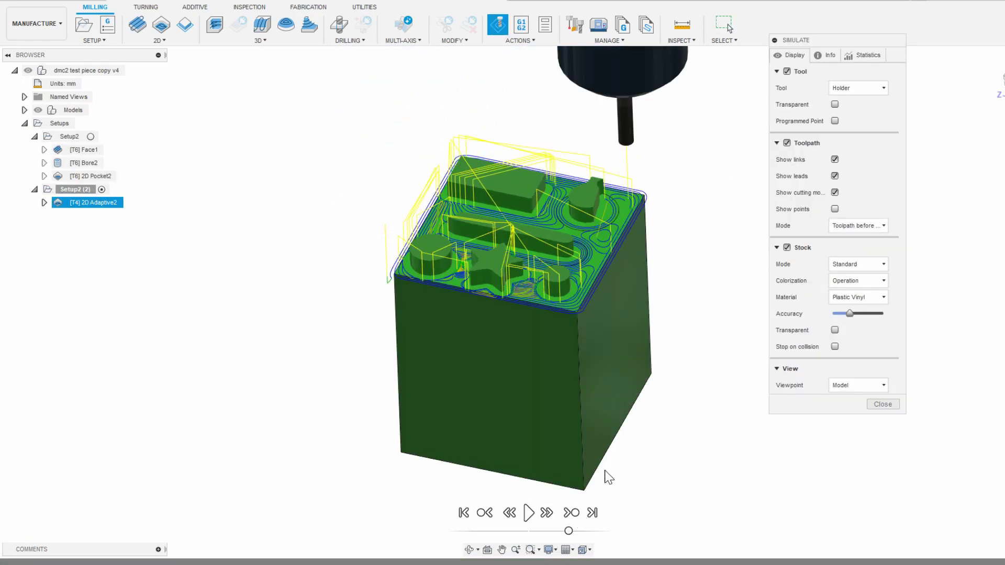
{"action": "scroll", "coordinate": [520, 272], "scroll_direction": "up", "scroll_amount": 3}
{"action": "left_click_drag", "start_coordinate": [68, 562], "coordinate": [257, 561]}
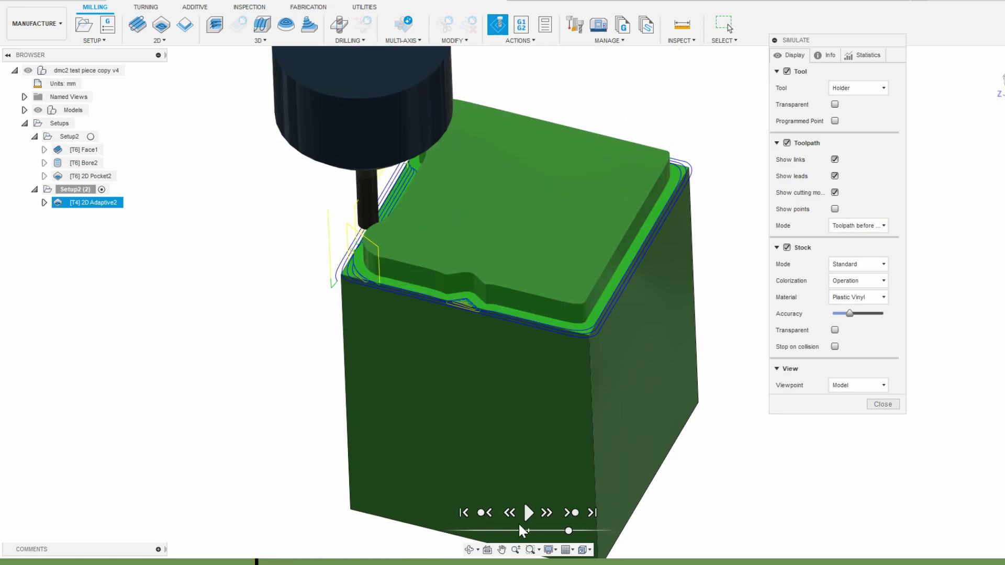
{"action": "left_click", "coordinate": [528, 513]}
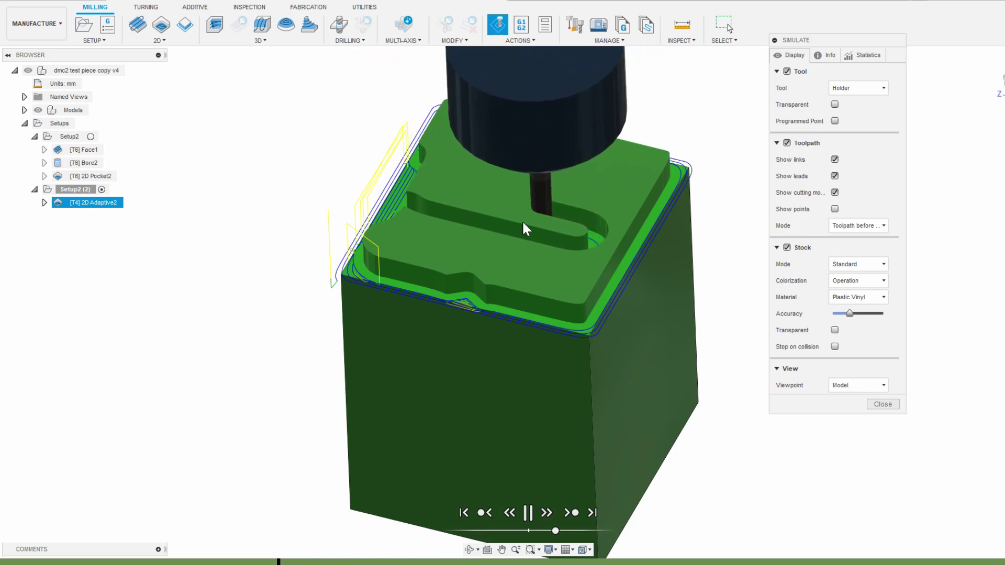
{"action": "left_click", "coordinate": [883, 404]}
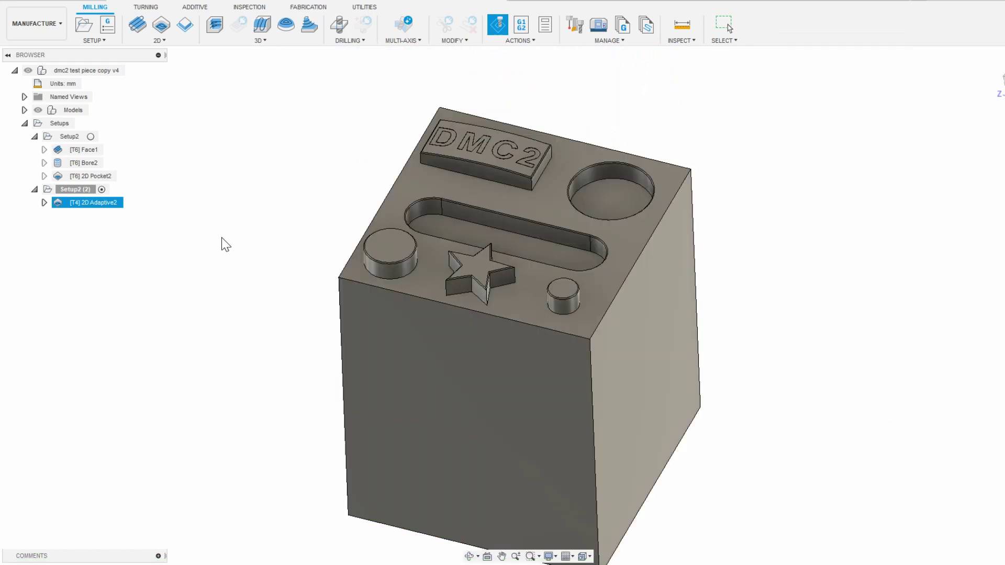
- Simulate Setup2 and the duplicated setup together to check all machining operations in sequence
{"action": "left_click", "coordinate": [62, 136]}
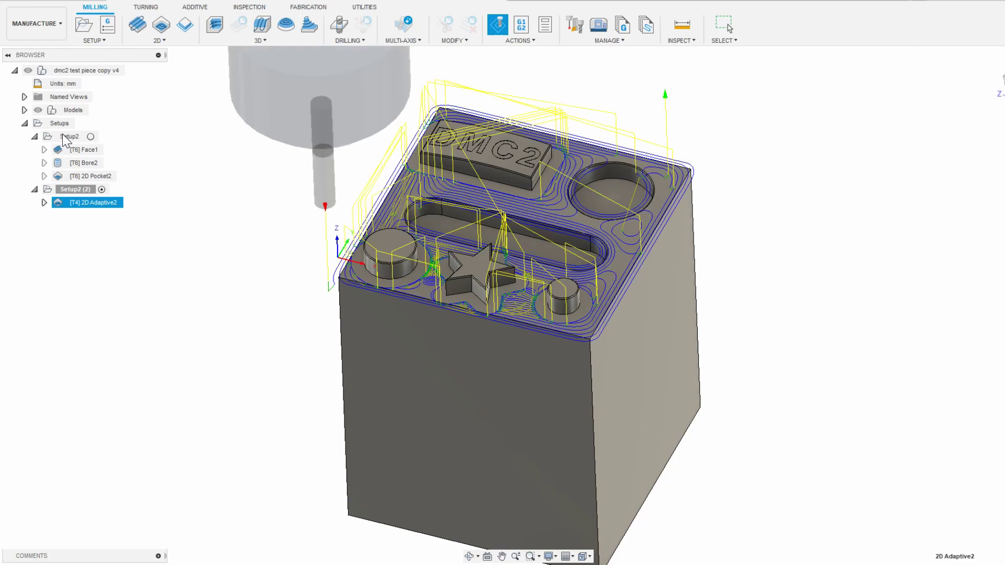
{"action": "left_click", "coordinate": [78, 189], "text": "ctrl"}
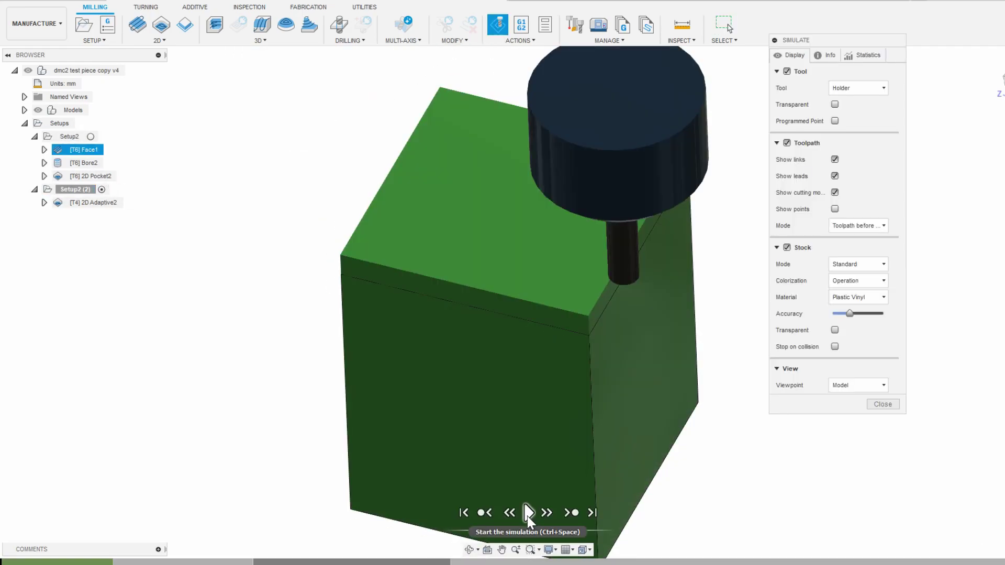
{"action": "left_click", "coordinate": [527, 514]}
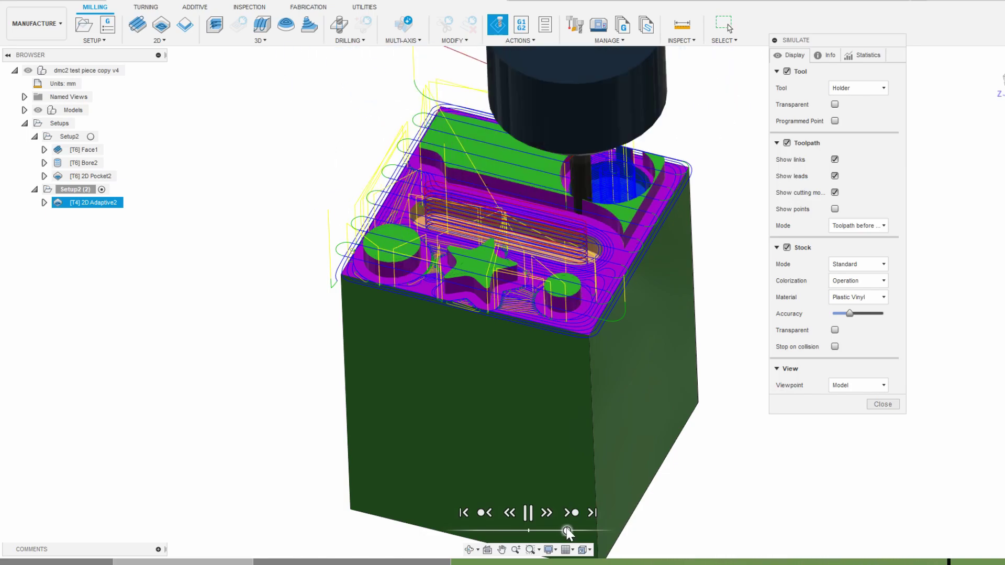
{"action": "left_click", "coordinate": [883, 404]}
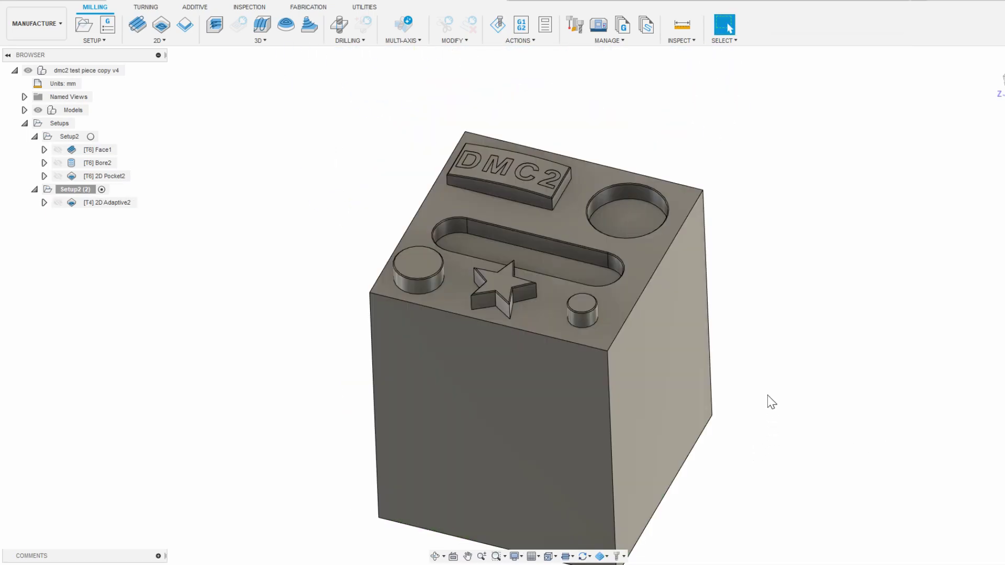
- Edit the 2D adaptive operation to cut both ways and regenerate its toolpath
{"action": "double_click", "coordinate": [103, 206]}
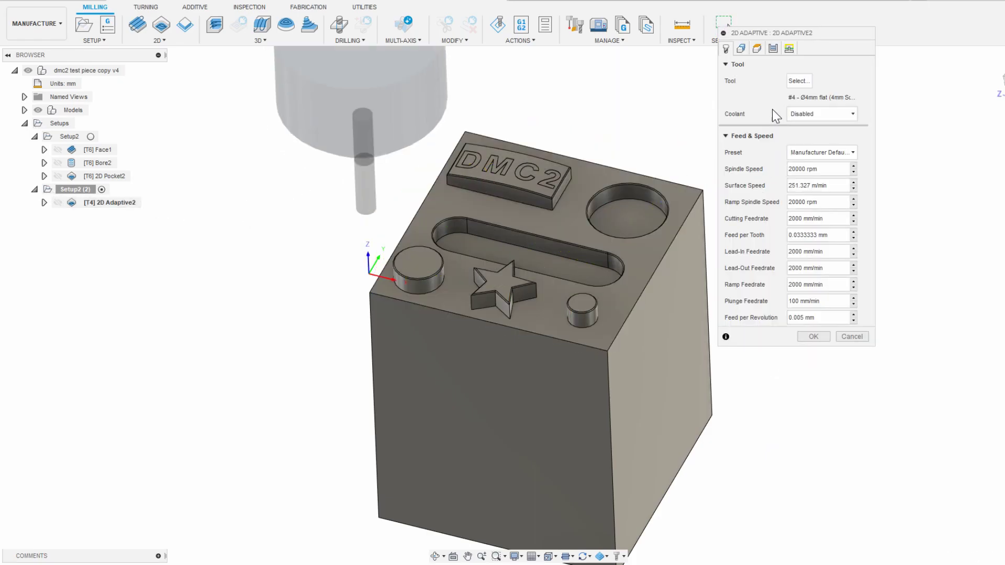
{"action": "left_click", "coordinate": [773, 49]}
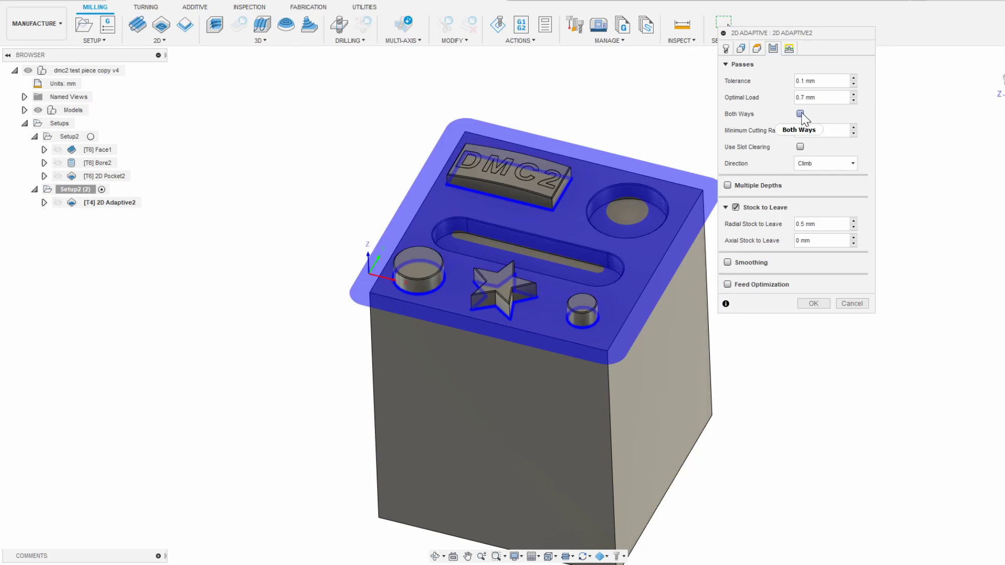
{"action": "mouse_move", "coordinate": [802, 112]}
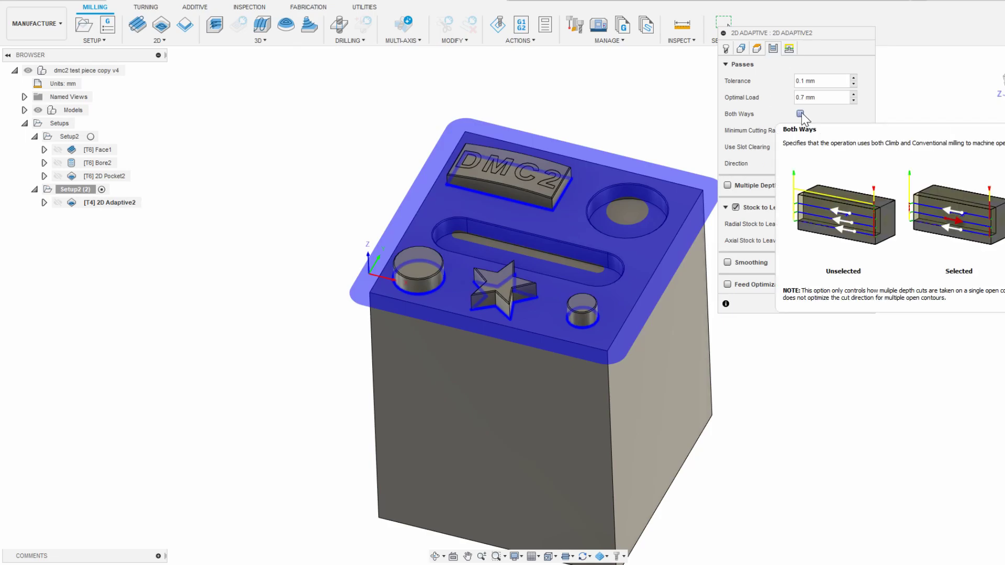
{"action": "left_click", "coordinate": [801, 113]}
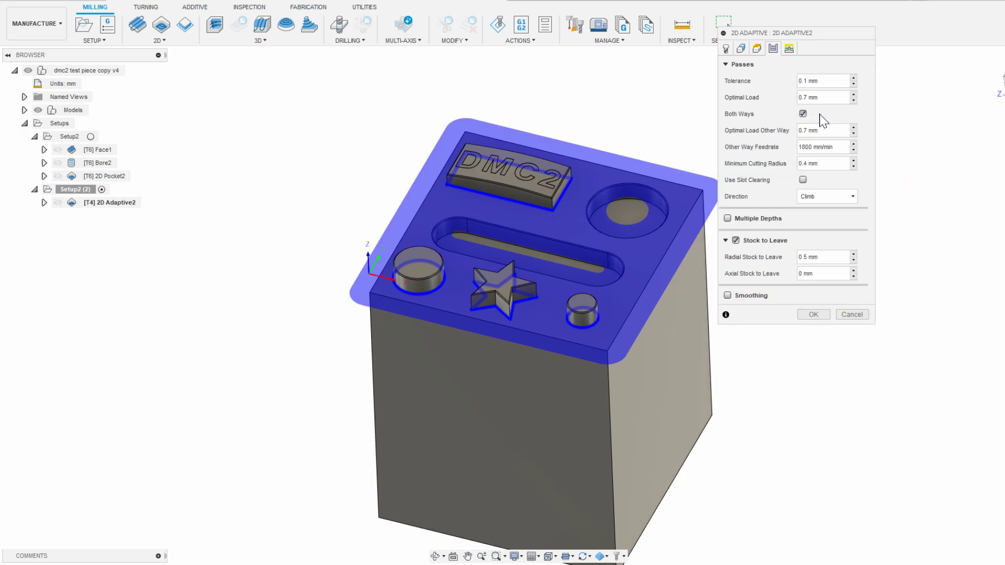
{"action": "left_click", "coordinate": [816, 130]}
{"action": "key", "text": "Tab"}
{"action": "left_click", "coordinate": [818, 163]}
{"action": "key", "text": "Return"}
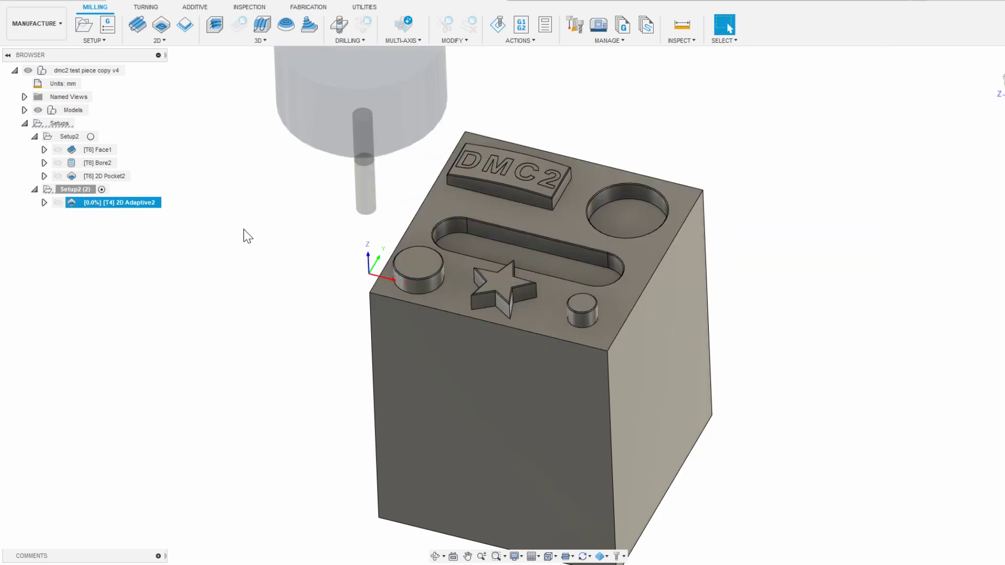
- Simulate the regenerated both-ways adaptive toolpath at a chosen playback speed and close the simulation
{"action": "left_click", "coordinate": [498, 24]}
{"action": "left_click_drag", "start_coordinate": [568, 532], "coordinate": [564, 532]}
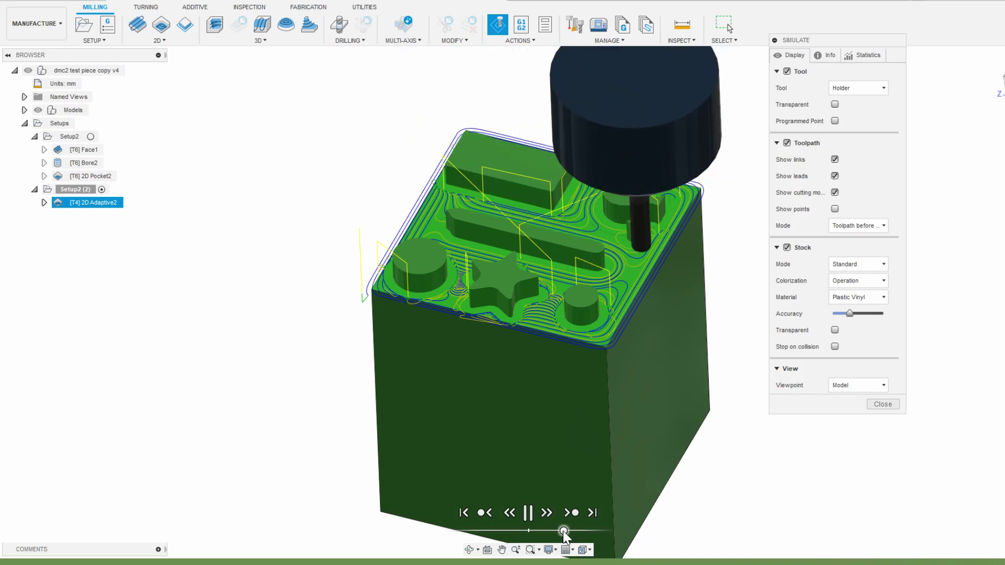
{"action": "left_click", "coordinate": [564, 531]}
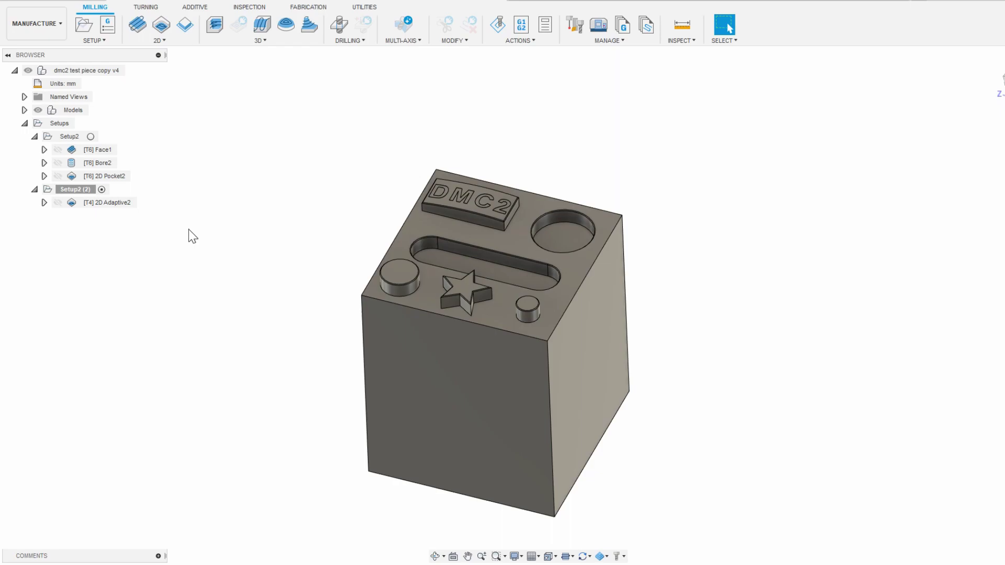
- Inspect the side walls of the two round bosses and the DMC2 block by highlighting them, and clear the selection
{"action": "scroll", "coordinate": [470, 290], "scroll_direction": "up", "scroll_amount": 3}
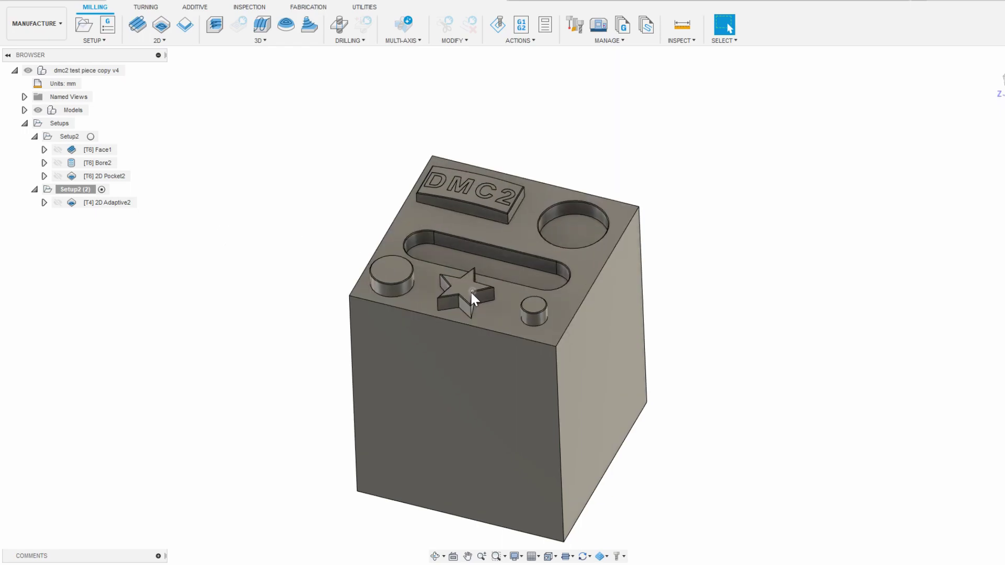
{"action": "left_click", "coordinate": [388, 294]}
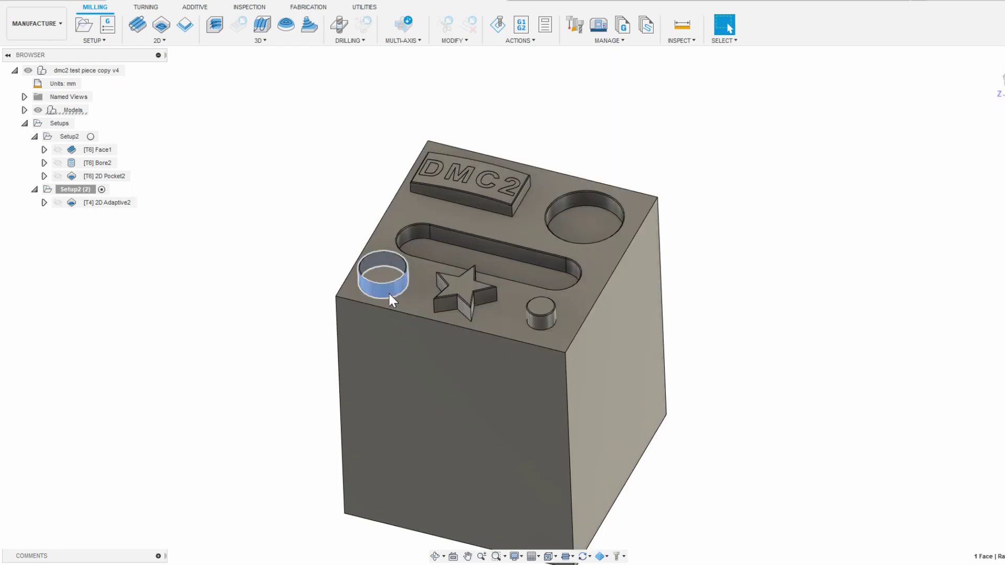
{"action": "left_click", "coordinate": [537, 323]}
{"action": "left_click", "coordinate": [481, 203]}
{"action": "left_click", "coordinate": [274, 219]}
- Create a 2D Contour in Setup2 (2) around the bases of the DMC2 block, star and both round bosses, plus the slot and circular pocket
{"action": "left_click", "coordinate": [74, 190]}
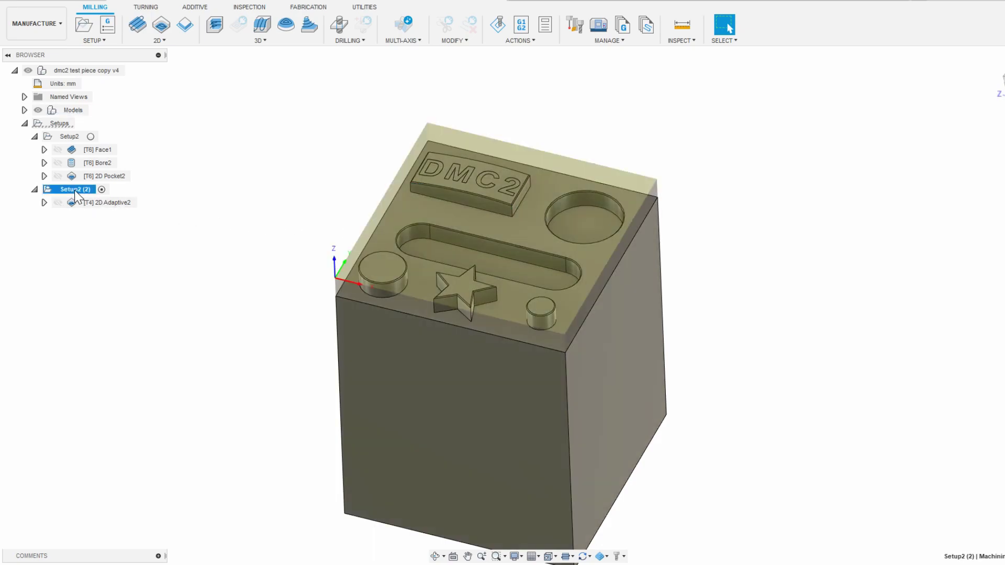
{"action": "left_click", "coordinate": [161, 41]}
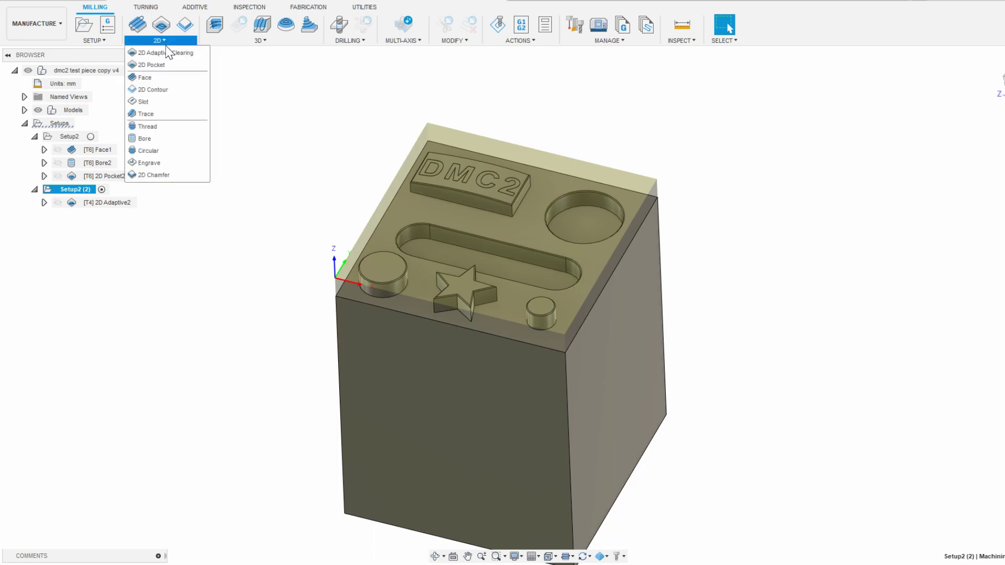
{"action": "left_click", "coordinate": [163, 90]}
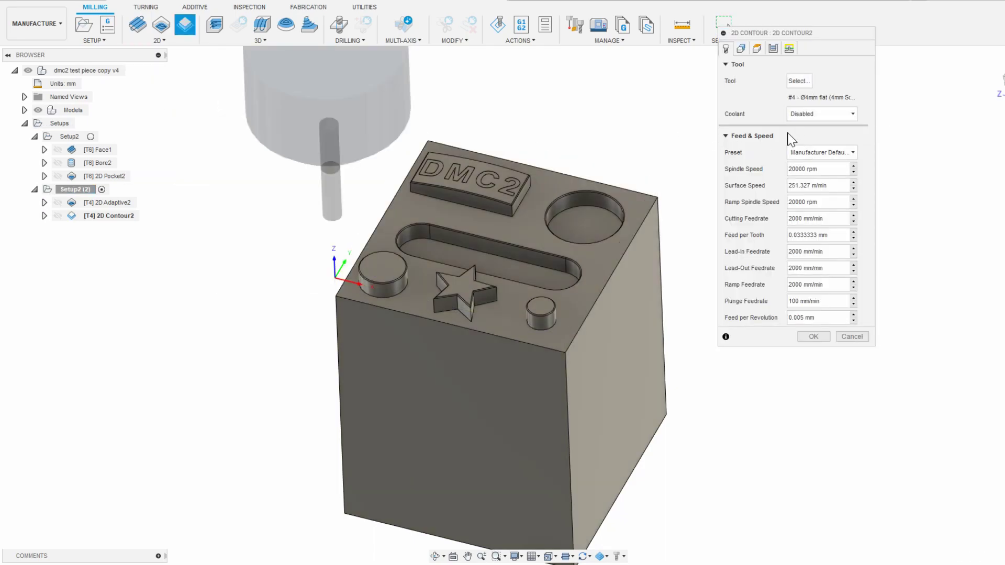
{"action": "left_click", "coordinate": [741, 49]}
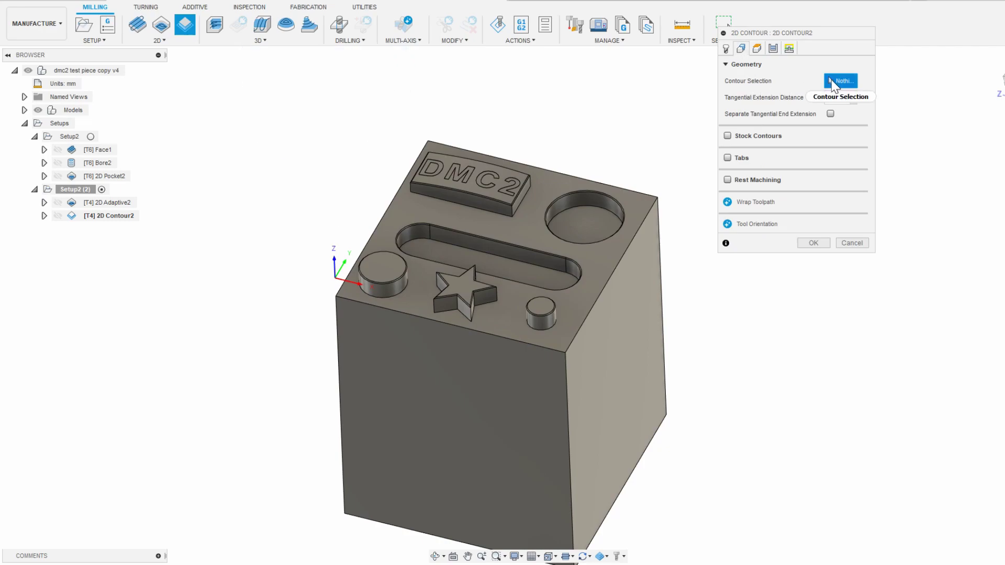
{"action": "left_click", "coordinate": [491, 212]}
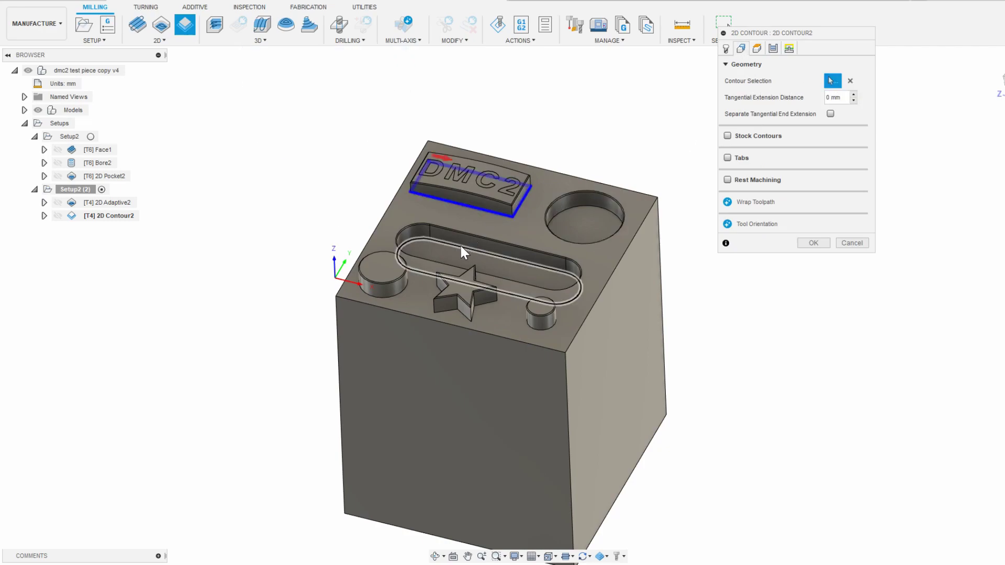
{"action": "left_click", "coordinate": [459, 244]}
{"action": "left_click", "coordinate": [403, 287]}
{"action": "left_click", "coordinate": [440, 313]}
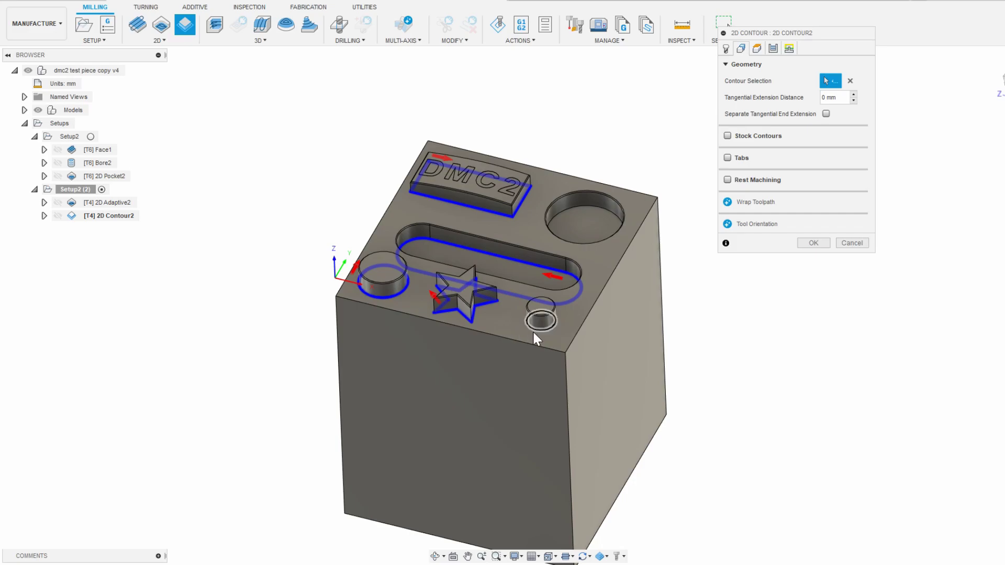
{"action": "left_click", "coordinate": [548, 317]}
{"action": "left_click", "coordinate": [567, 207]}
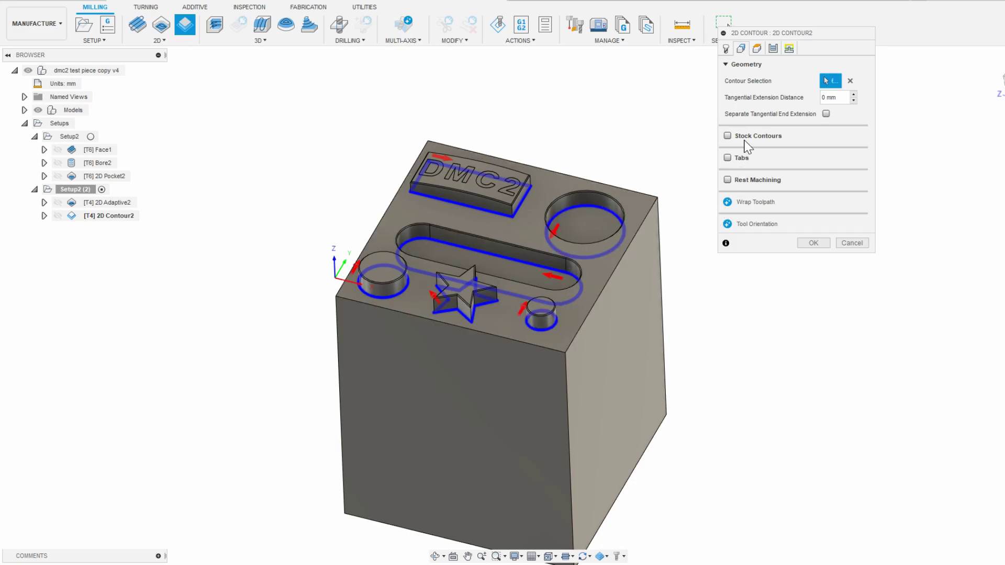
- Enable multiple finishing passes with 0.001 mm tolerance and stepover, 500 mm/min finish feedrate and 2 mm finishing overlap, and generate the contour toolpath
{"action": "left_click", "coordinate": [757, 48]}
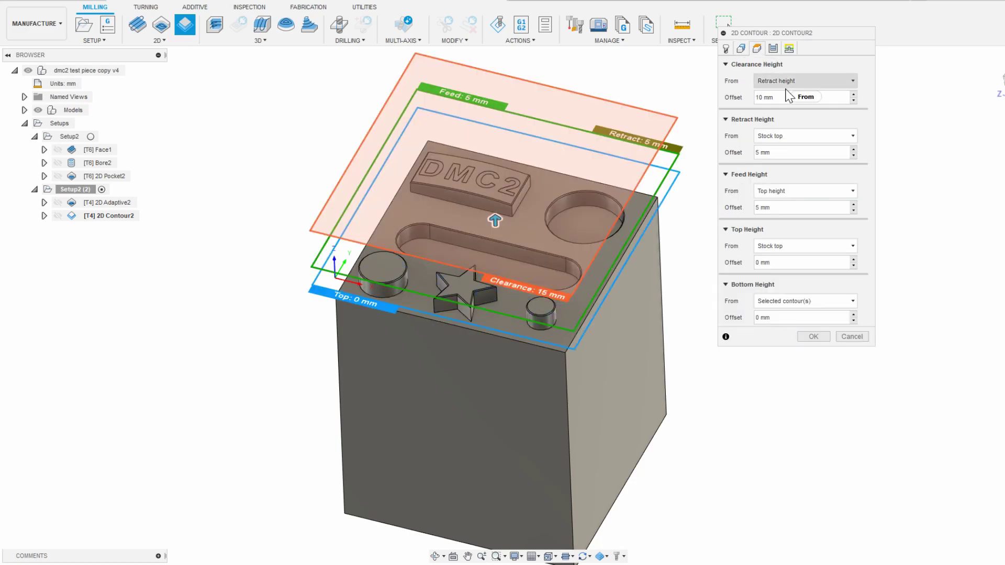
{"action": "left_click", "coordinate": [773, 49]}
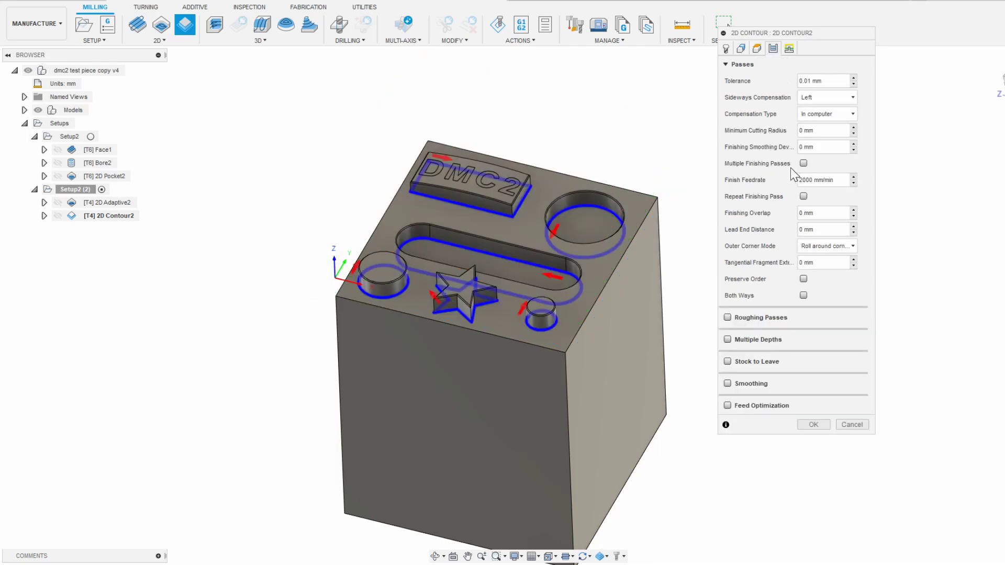
{"action": "left_click", "coordinate": [803, 163]}
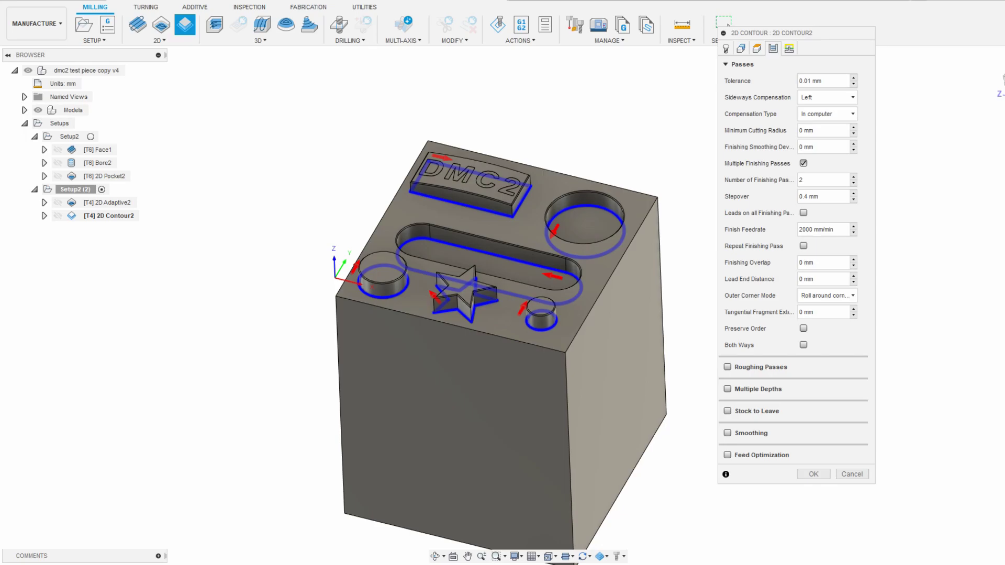
{"action": "type", "text": "0"}
{"action": "type", "text": "500"}
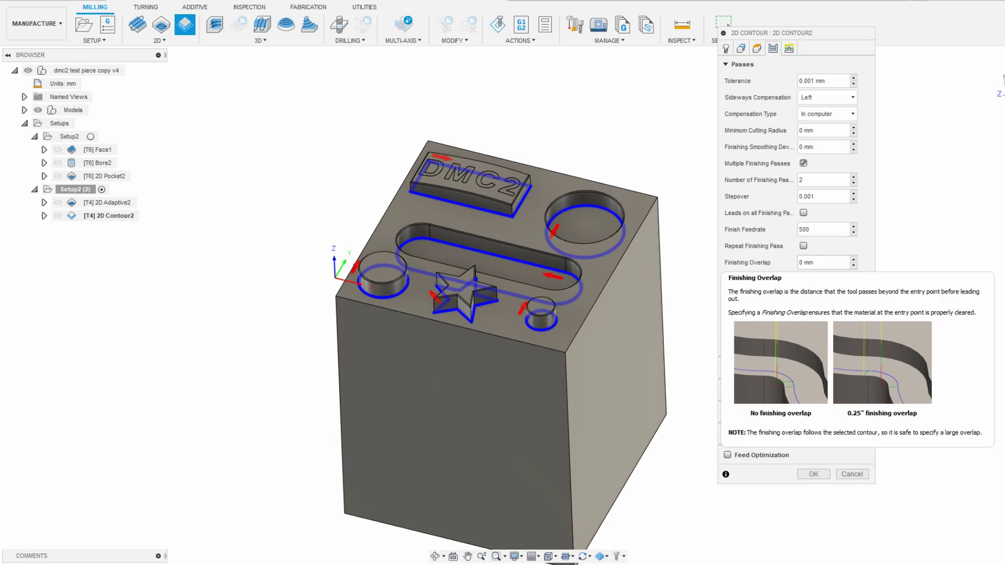
{"action": "left_click", "coordinate": [812, 262]}
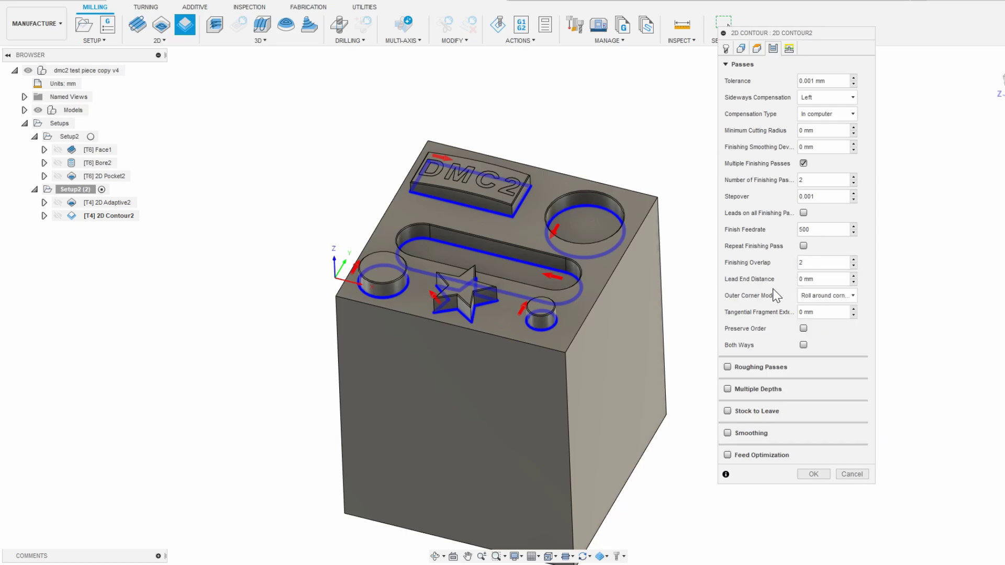
{"action": "left_click", "coordinate": [789, 49]}
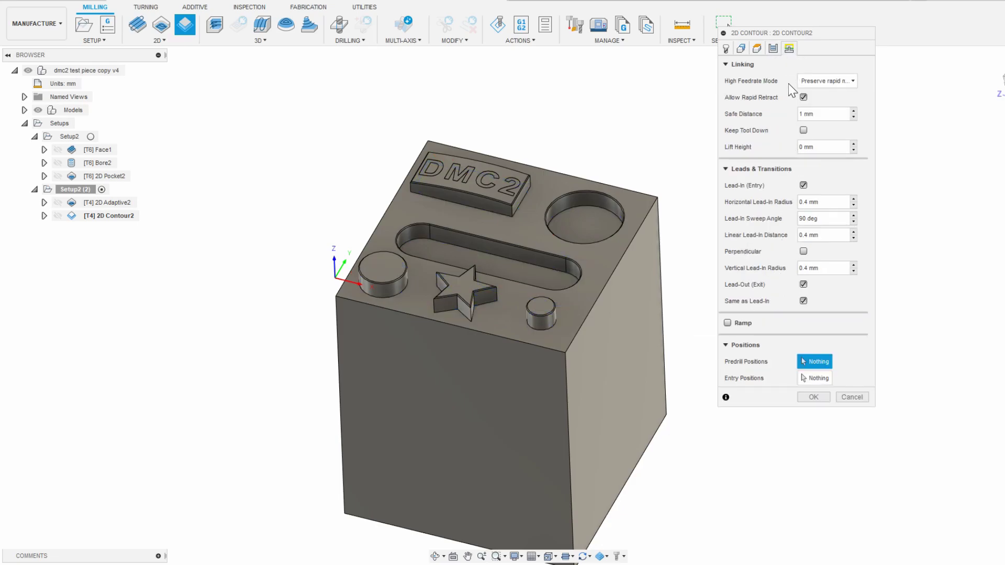
{"action": "left_click", "coordinate": [814, 399]}
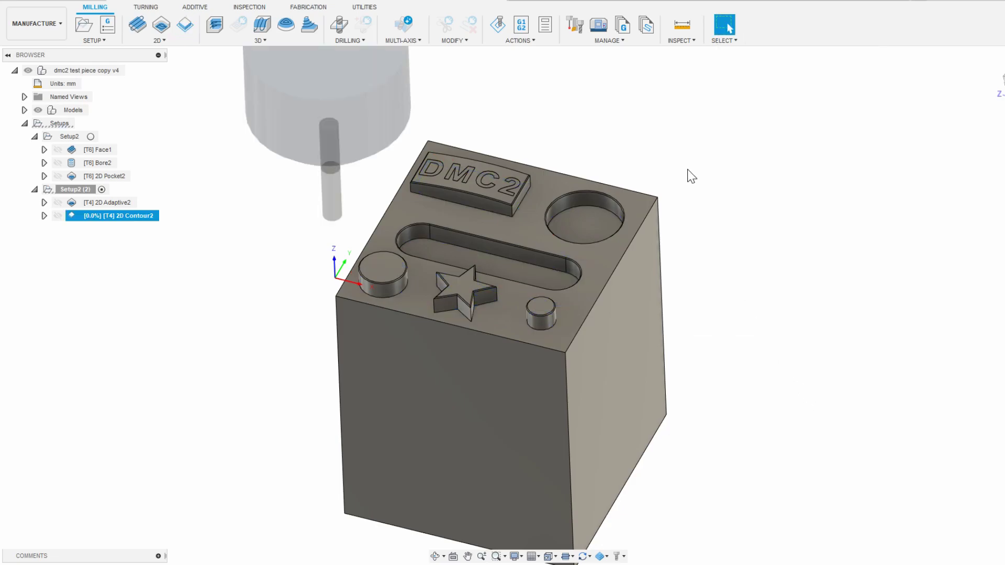
- Simulate the finishing contour toolpath at an adjusted playback speed and close the simulation
{"action": "left_click", "coordinate": [497, 25]}
{"action": "left_click", "coordinate": [529, 513]}
{"action": "left_click_drag", "start_coordinate": [569, 531], "coordinate": [559, 532]}
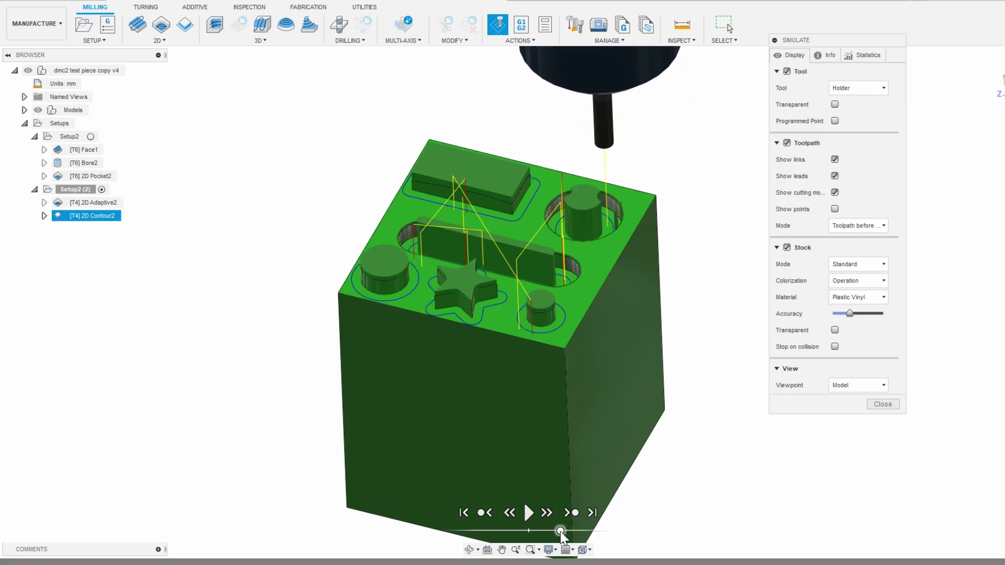
{"action": "left_click", "coordinate": [883, 404]}
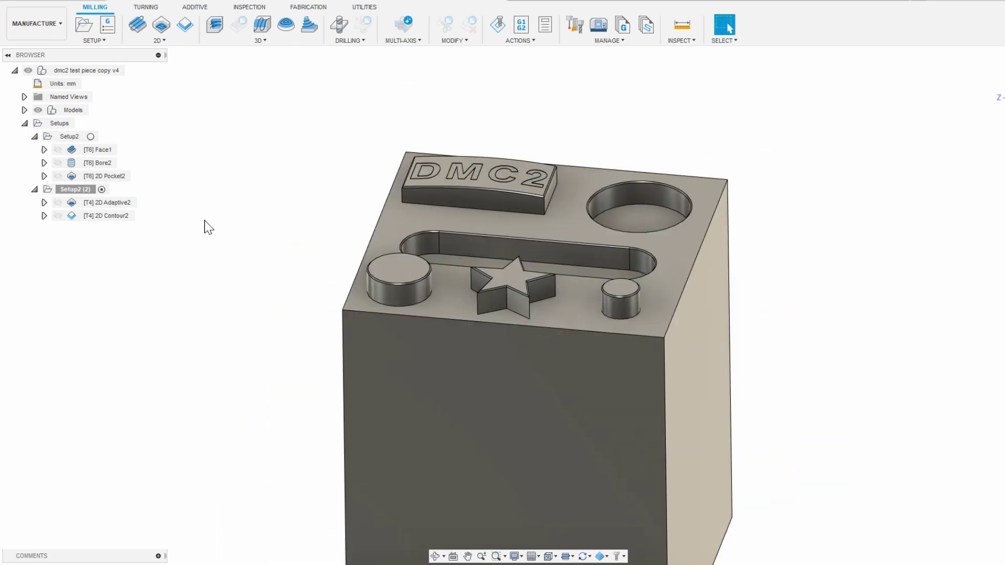
- Examine the curvature of the DMC2 block's top face from a low side angle
{"action": "left_click", "coordinate": [442, 177]}
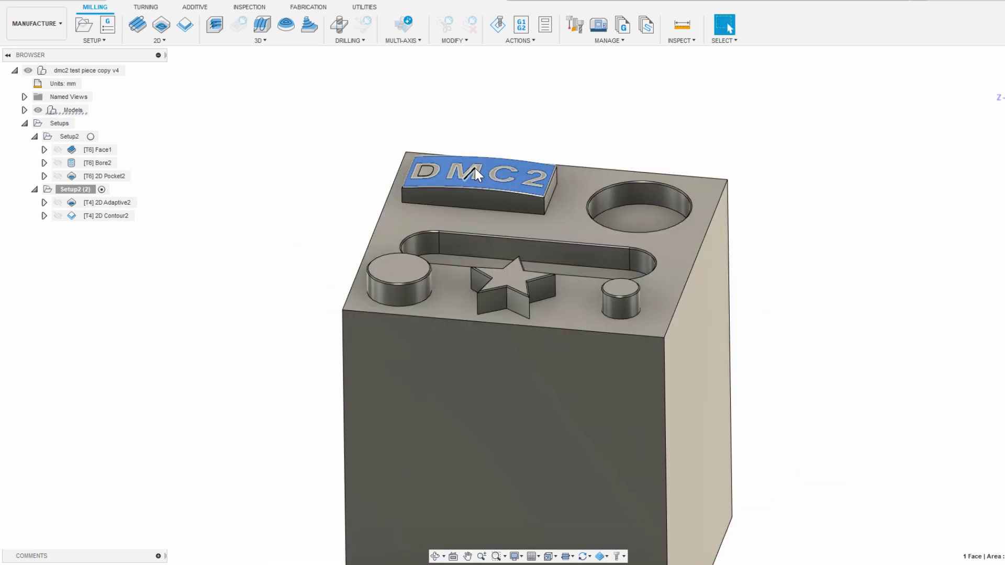
{"action": "middle_click_drag", "start_coordinate": [510, 178], "coordinate": [512, 151], "text": "shift"}
{"action": "scroll", "coordinate": [507, 167], "scroll_direction": "up", "scroll_amount": 5}
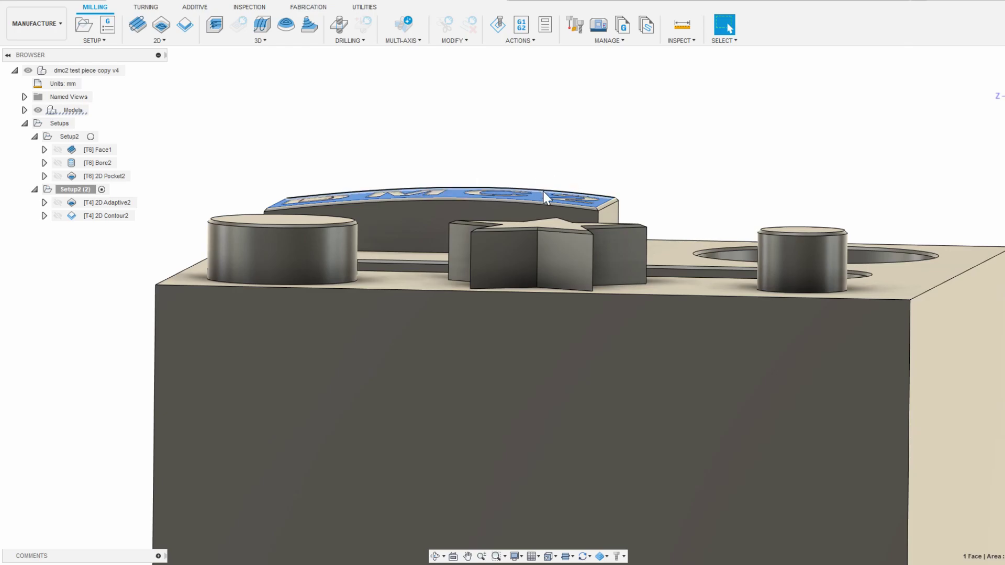
{"action": "scroll", "coordinate": [471, 189], "scroll_direction": "down", "scroll_amount": 2}
{"action": "middle_click_drag", "start_coordinate": [468, 185], "coordinate": [446, 206], "text": "shift"}
{"action": "scroll", "coordinate": [445, 206], "scroll_direction": "down", "scroll_amount": 2}
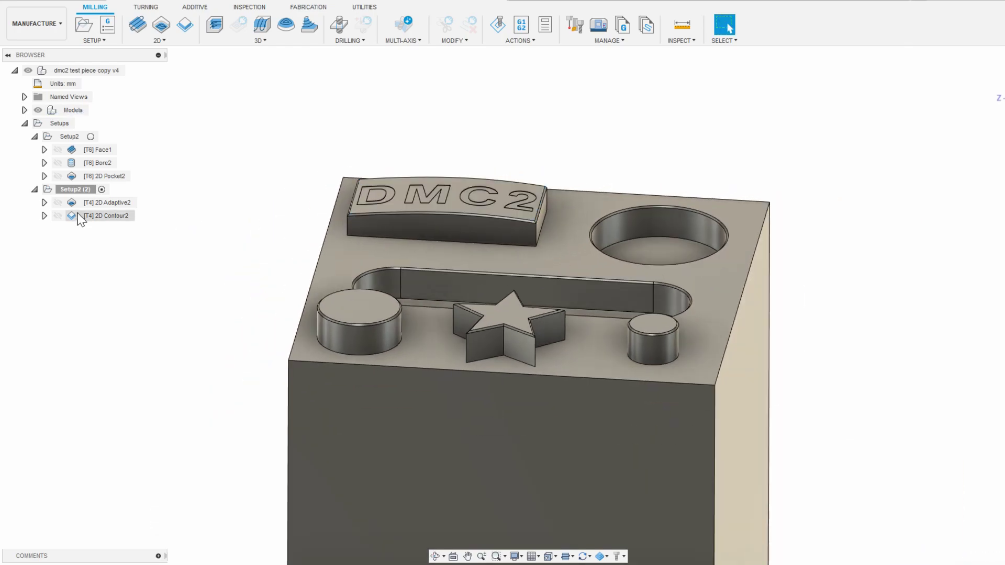
- Duplicate Setup2 (2) and delete the copied 2D adaptive and 2D contour operations from the new setup
{"action": "left_click", "coordinate": [75, 190]}
{"action": "right_click", "coordinate": [76, 190]}
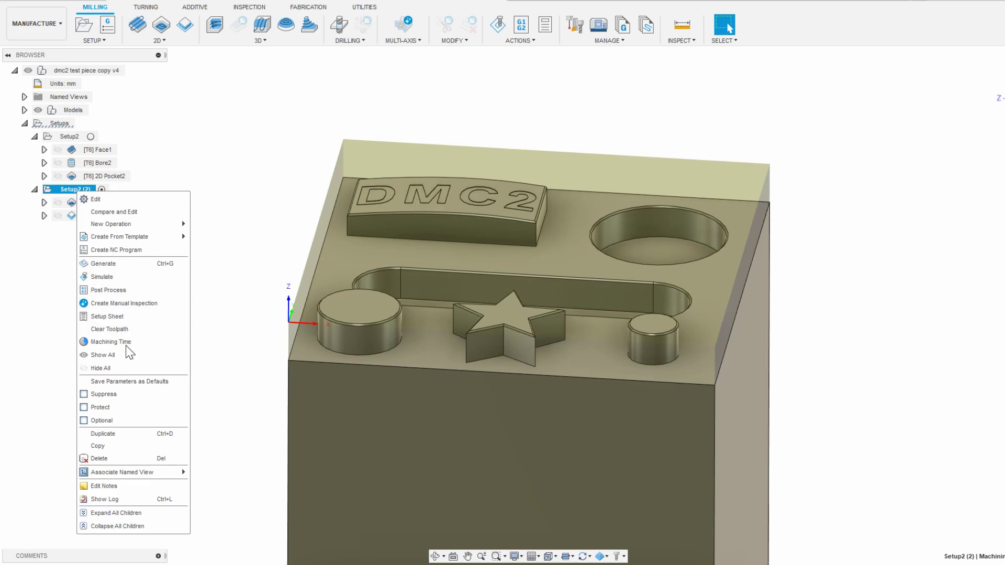
{"action": "left_click", "coordinate": [114, 432]}
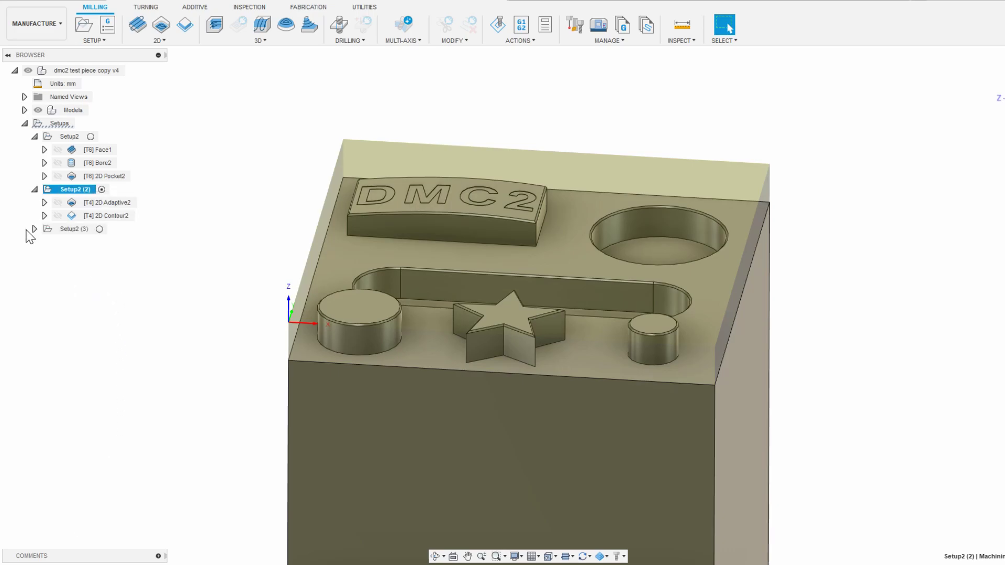
{"action": "left_click", "coordinate": [34, 228]}
{"action": "left_click", "coordinate": [83, 243]}
{"action": "left_click", "coordinate": [90, 256], "text": "shift"}
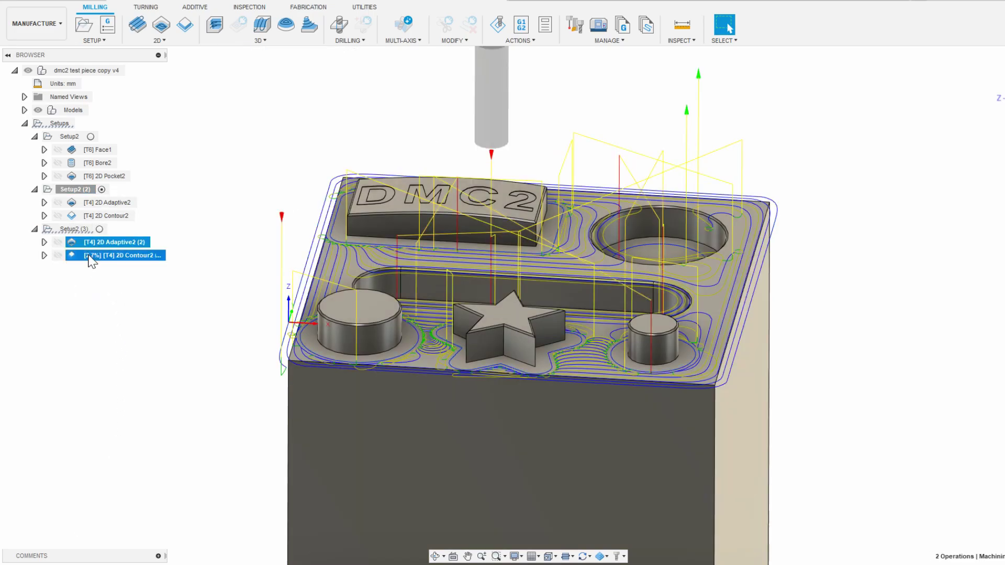
{"action": "key", "text": "Delete"}
- Create a 3D Parallel operation in Setup2 (3) using the 4mm Aluminum Ball end mill from the DMC2 - Other Tools library
{"action": "left_click", "coordinate": [66, 230]}
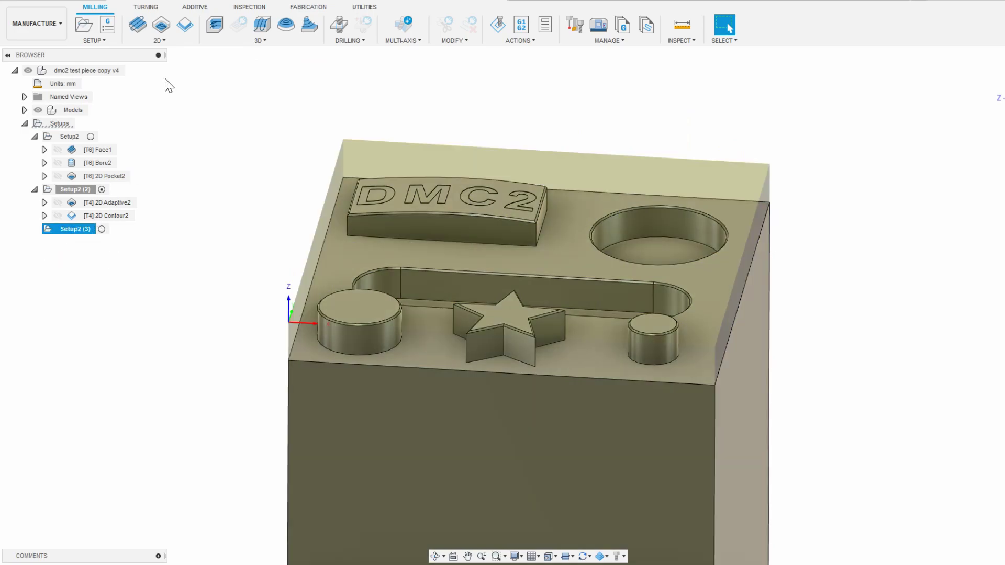
{"action": "left_click", "coordinate": [222, 42]}
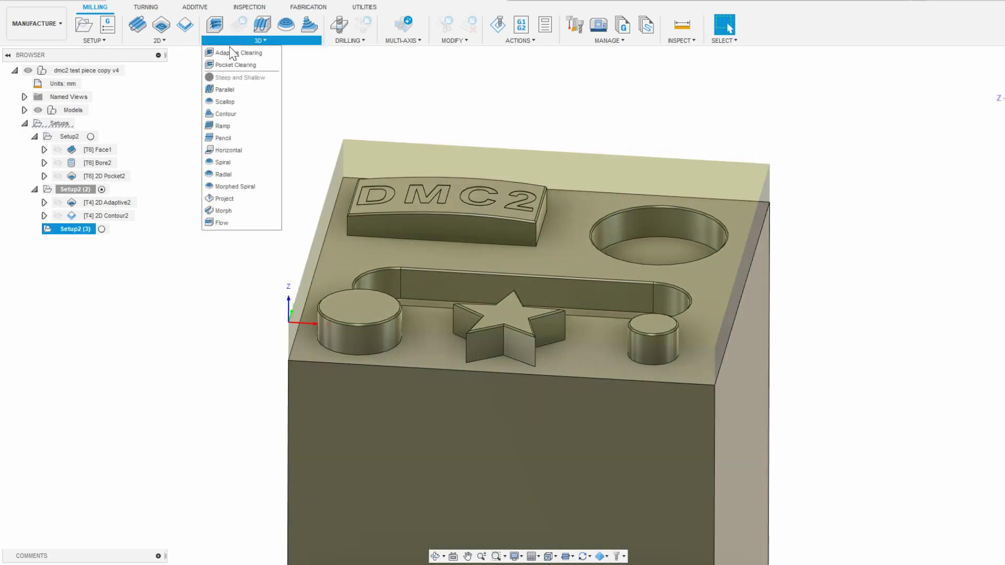
{"action": "left_click", "coordinate": [226, 90]}
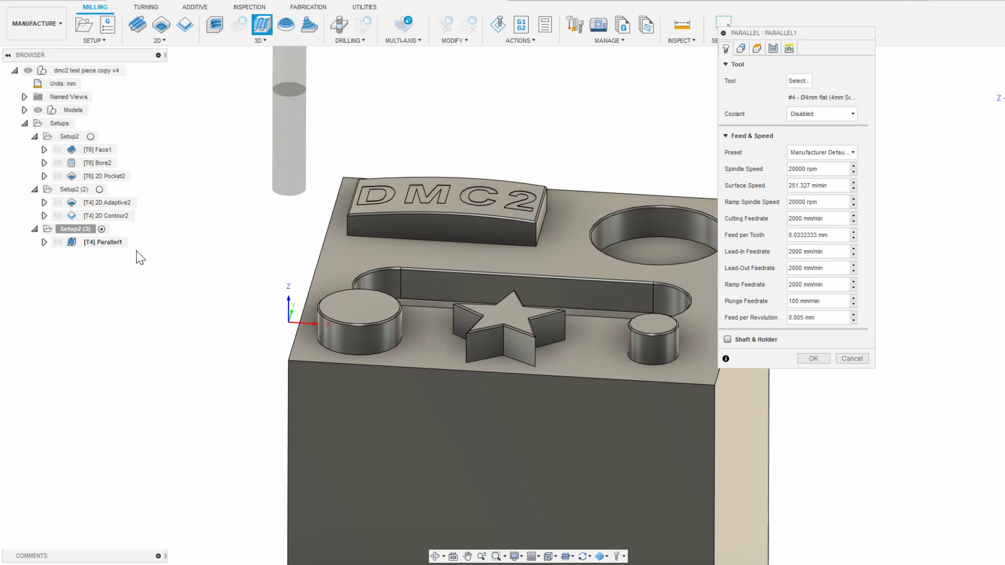
{"action": "left_click", "coordinate": [793, 81]}
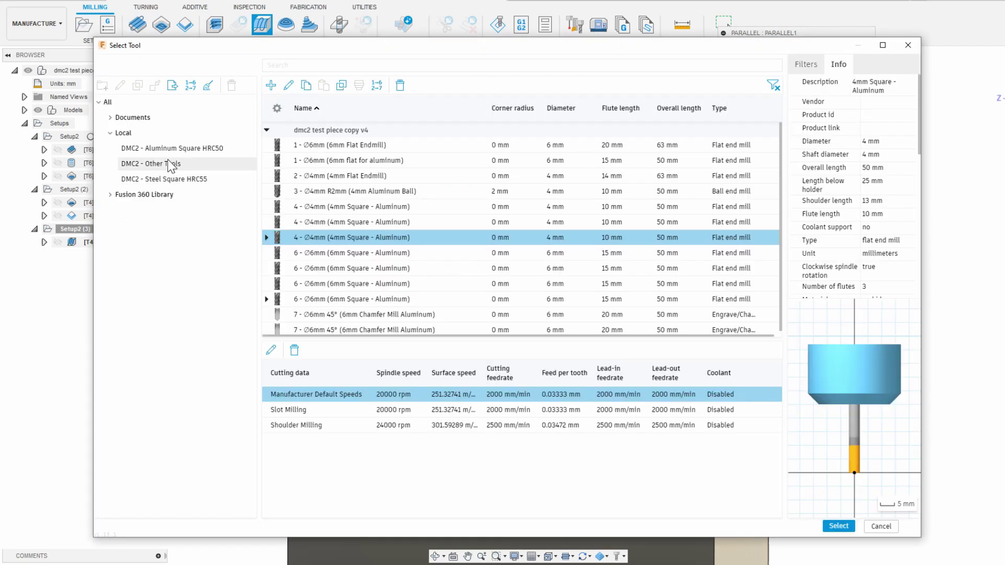
{"action": "left_click", "coordinate": [167, 166]}
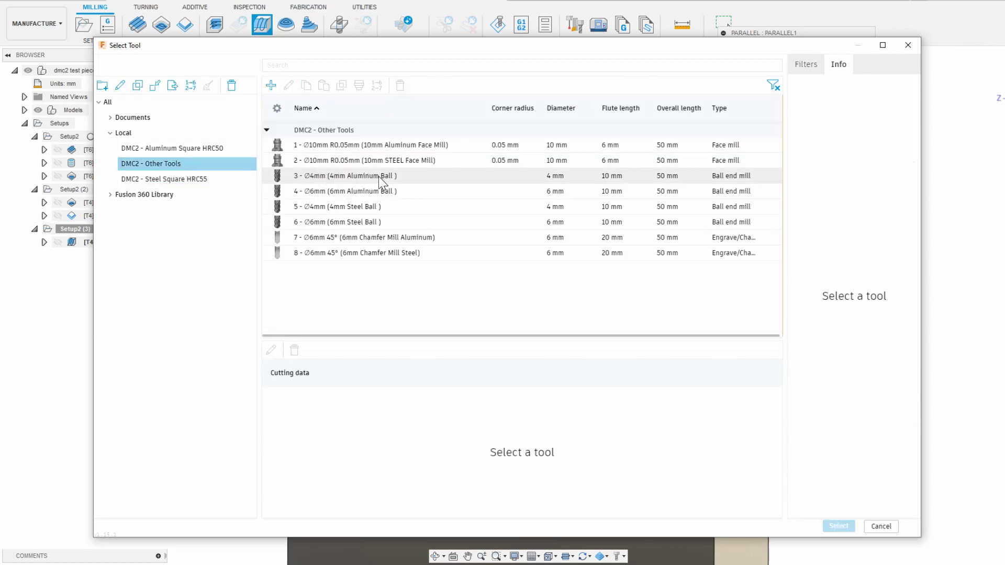
{"action": "key", "text": "Escape"}
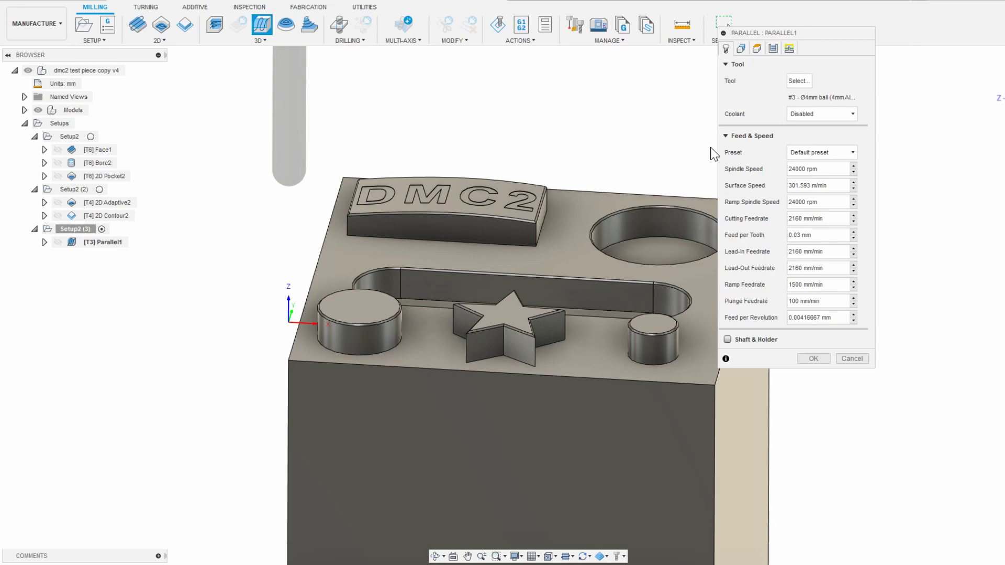
- Limit the parallel operation to a selected machining boundary along the DMC2 block's base outline, generate the toolpath and inspect it over the curved top
{"action": "left_click", "coordinate": [741, 50]}
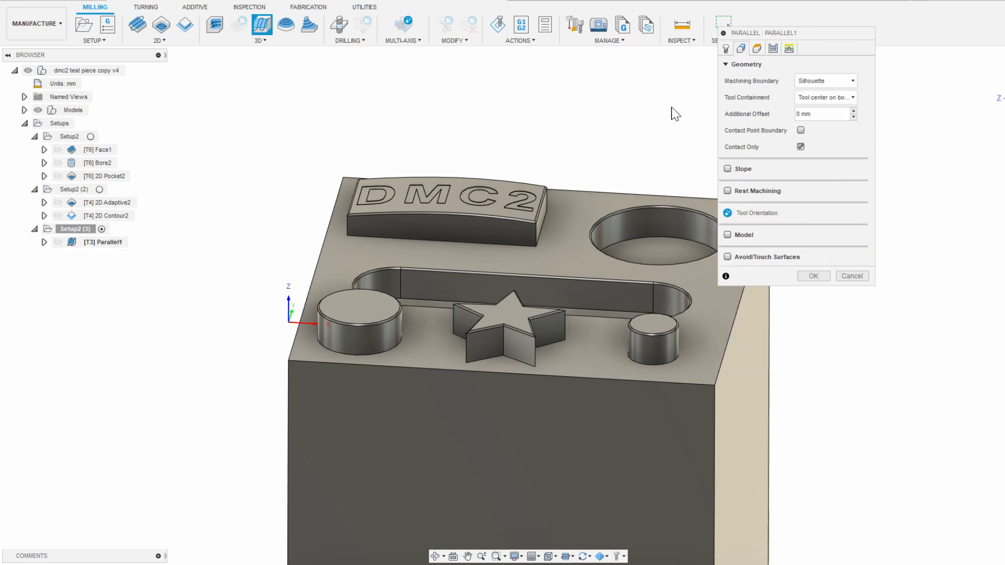
{"action": "left_click", "coordinate": [507, 243]}
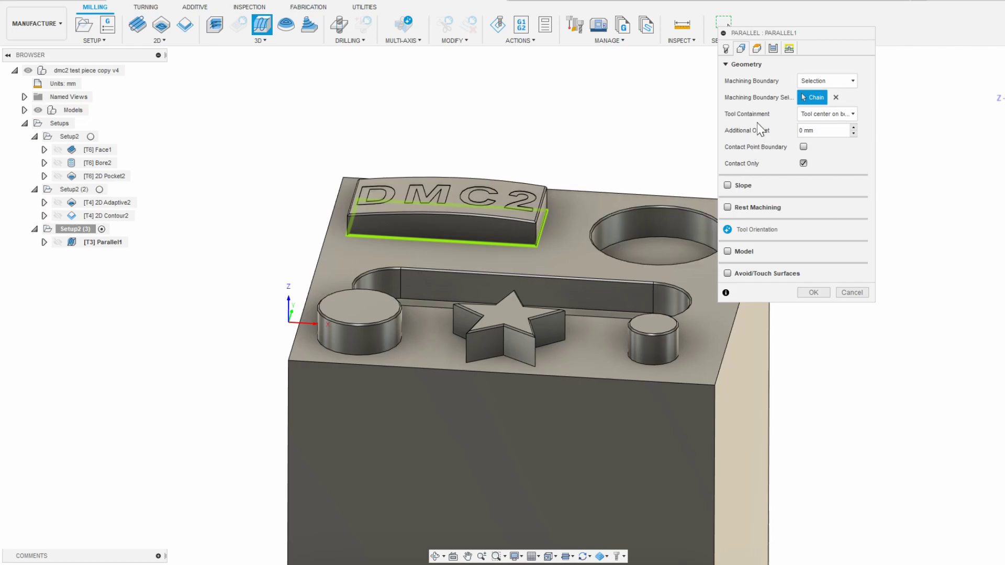
{"action": "left_click", "coordinate": [772, 48]}
{"action": "left_click", "coordinate": [773, 50]}
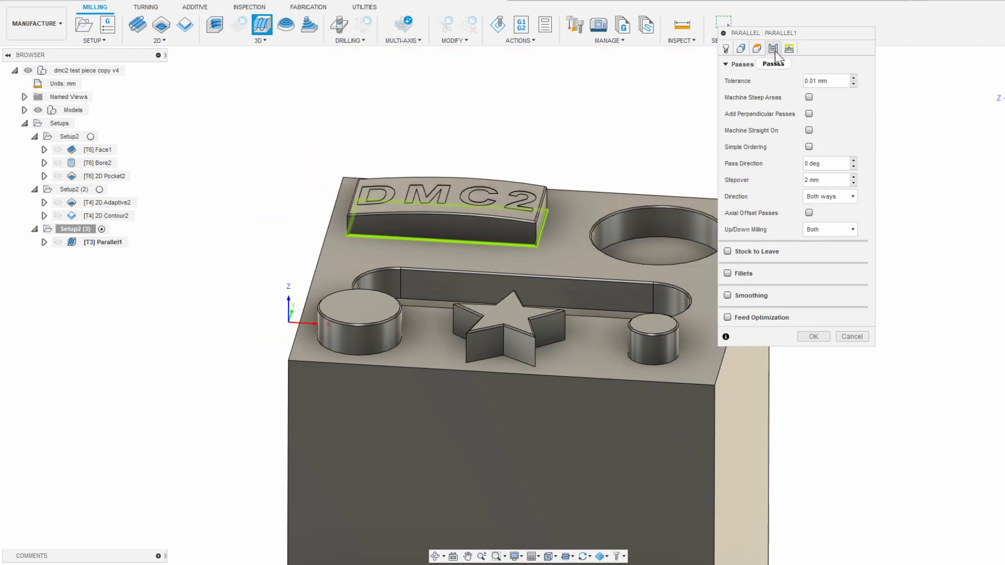
{"action": "left_click", "coordinate": [789, 49]}
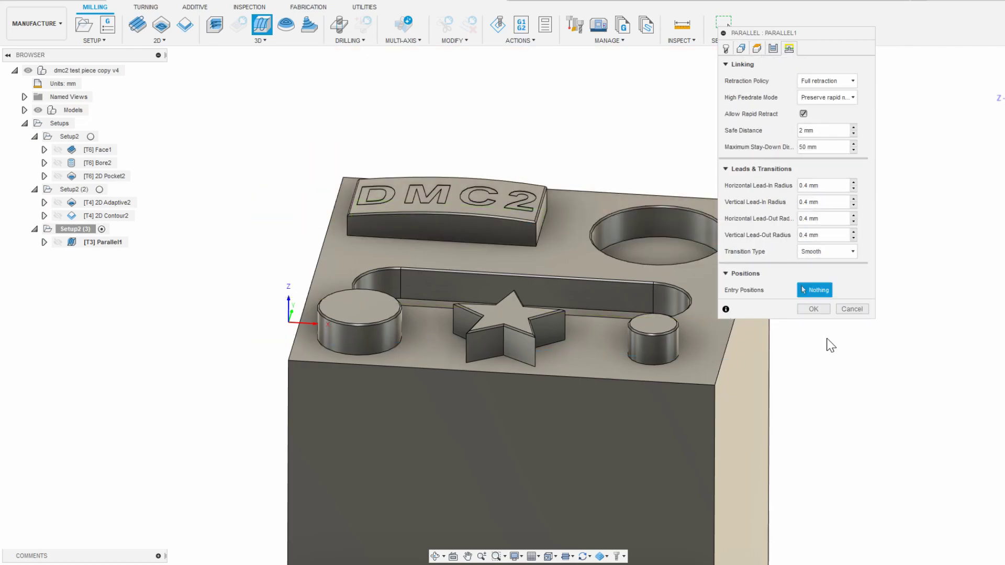
{"action": "left_click", "coordinate": [822, 309]}
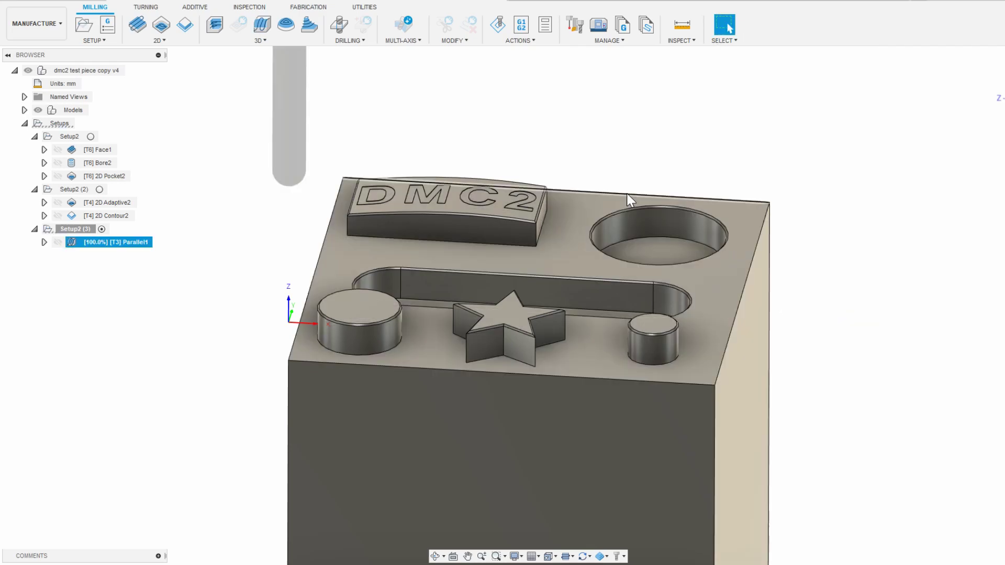
{"action": "middle_click_drag", "start_coordinate": [521, 130], "coordinate": [548, 136], "text": "shift"}
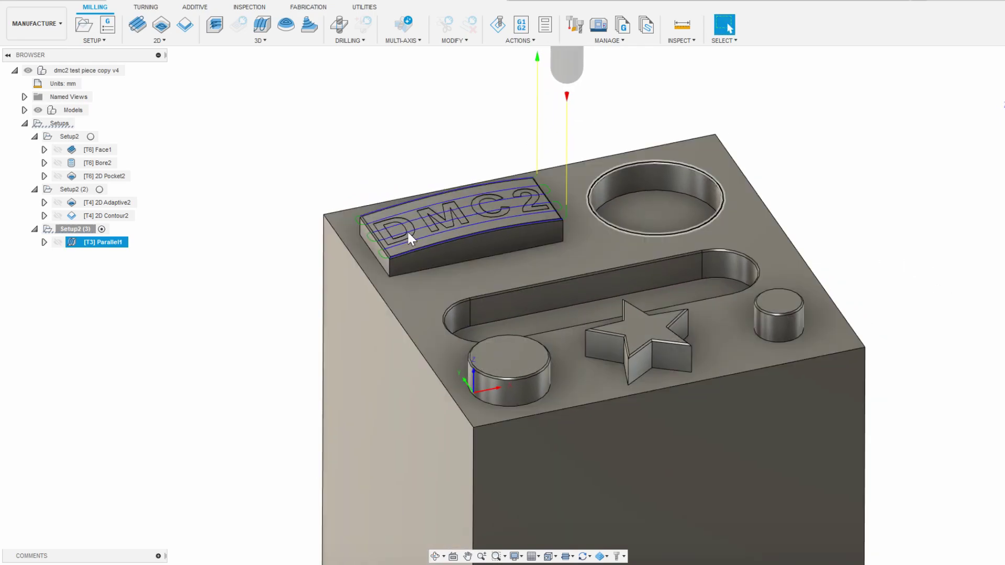
{"action": "left_click", "coordinate": [204, 248]}
{"action": "scroll", "coordinate": [206, 250], "scroll_direction": "down", "scroll_amount": 1}
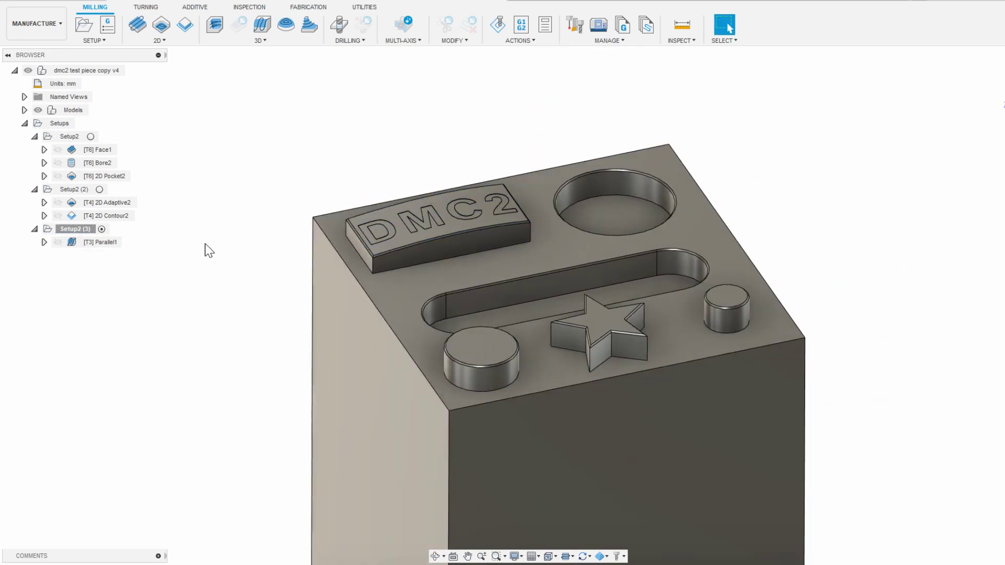
- Reduce the stepover of the parallel operation, regenerate the toolpath and check the pass spacing at the DMC2 block's edge
{"action": "double_click", "coordinate": [101, 244]}
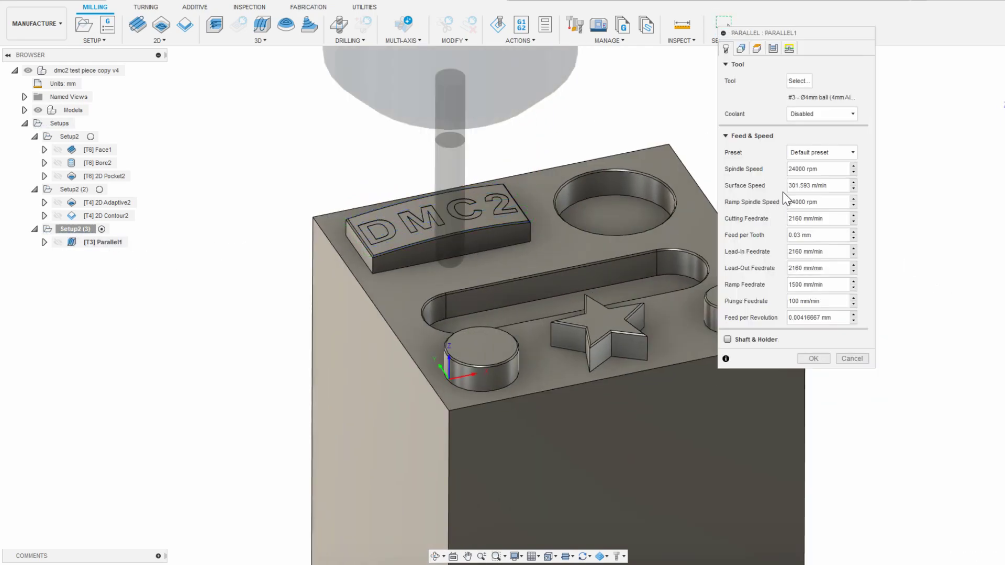
{"action": "left_click", "coordinate": [773, 48]}
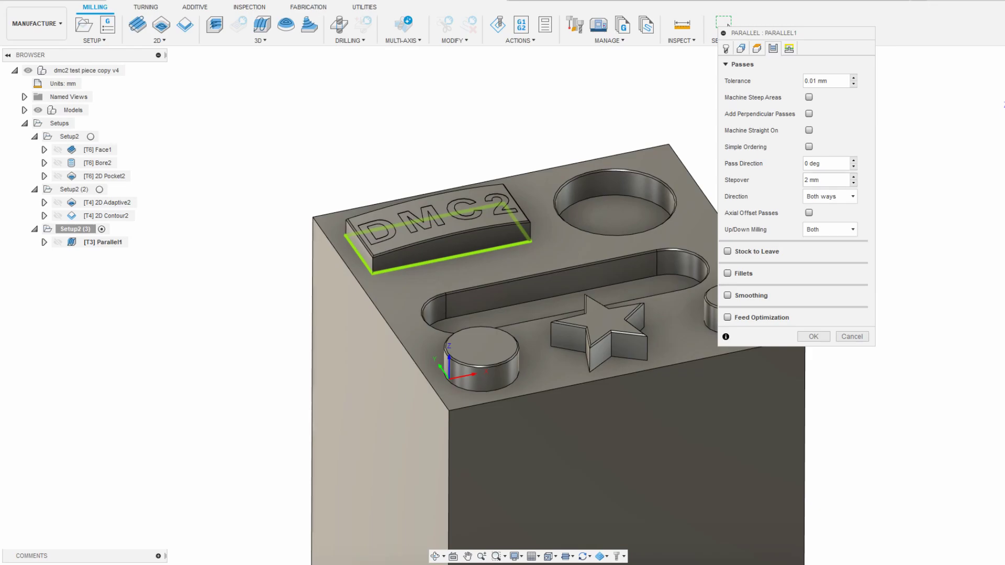
{"action": "left_click_drag", "start_coordinate": [823, 180], "coordinate": [796, 179]}
{"action": "key", "text": "Return"}
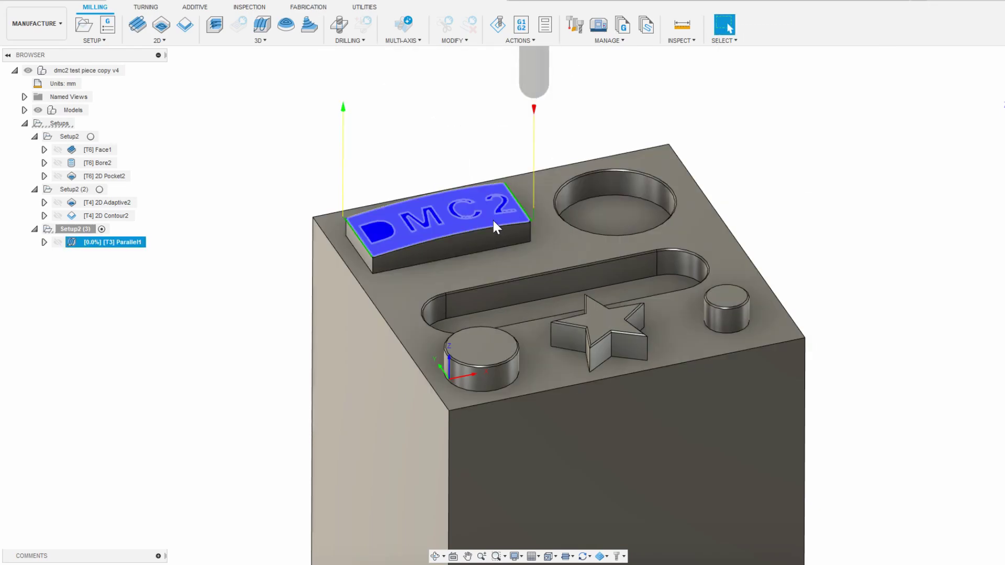
{"action": "scroll", "coordinate": [497, 220], "scroll_direction": "up", "scroll_amount": 12}
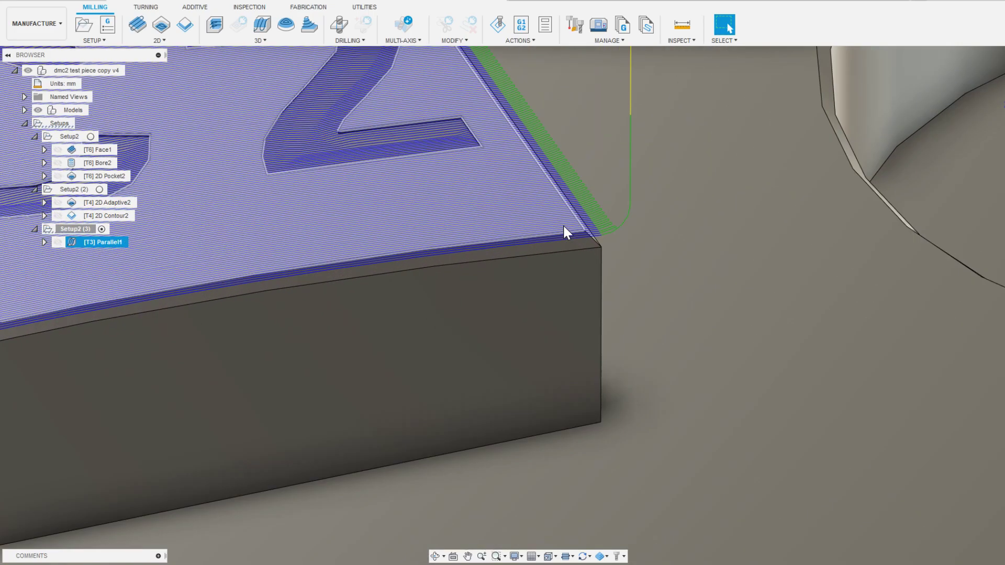
{"action": "scroll", "coordinate": [570, 231], "scroll_direction": "down", "scroll_amount": 10}
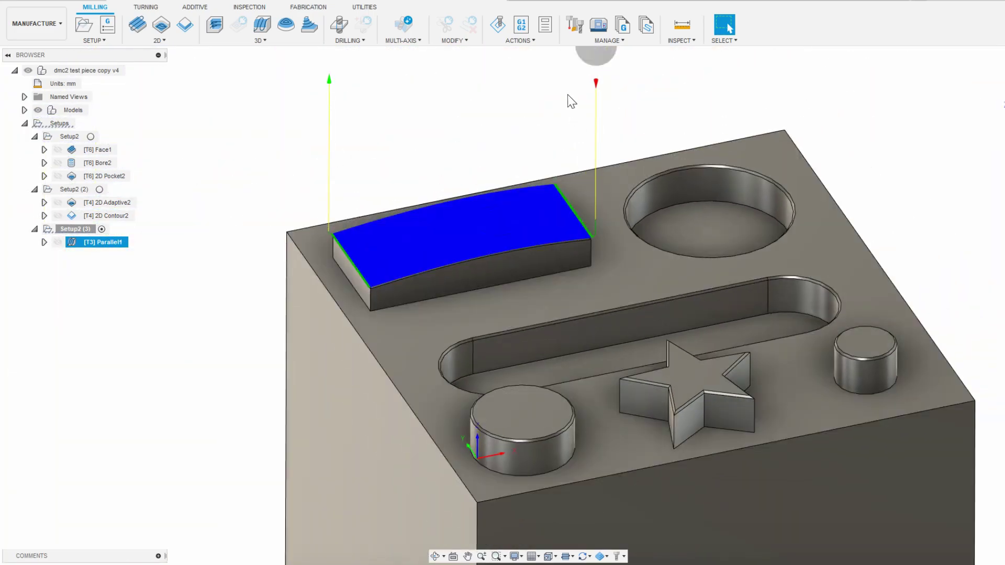
- Simulate the parallel toolpath alone and after the preceding operations, examining how the ball end mill engages the DMC2 block's curved top
{"action": "left_click", "coordinate": [498, 25]}
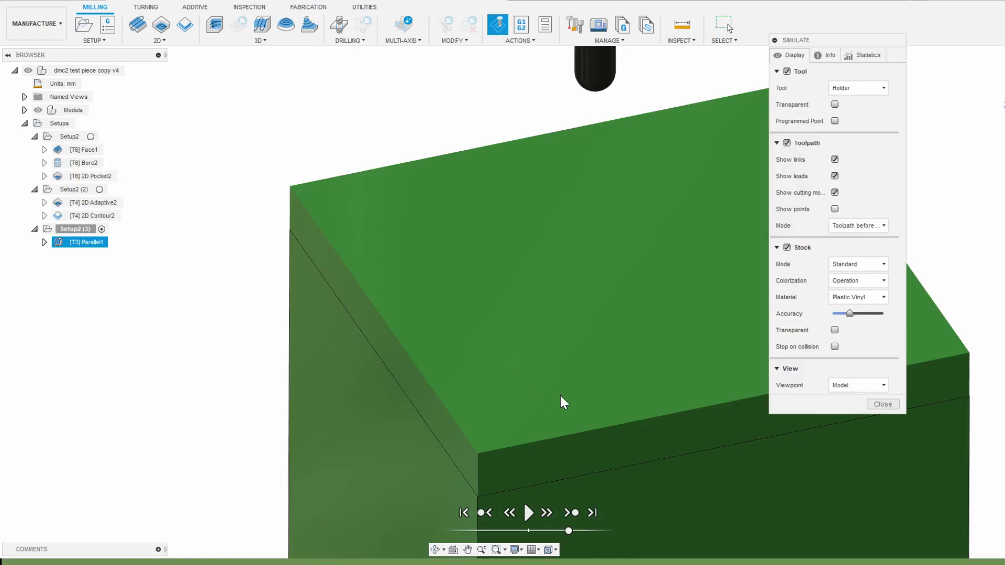
{"action": "left_click", "coordinate": [528, 513]}
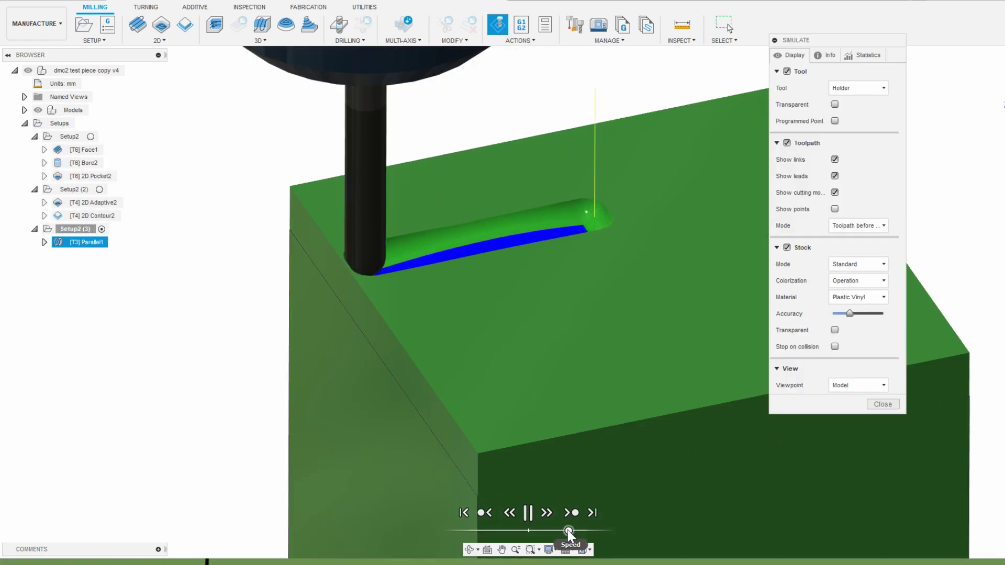
{"action": "middle_click_drag", "start_coordinate": [521, 445], "coordinate": [863, 427], "text": "shift"}
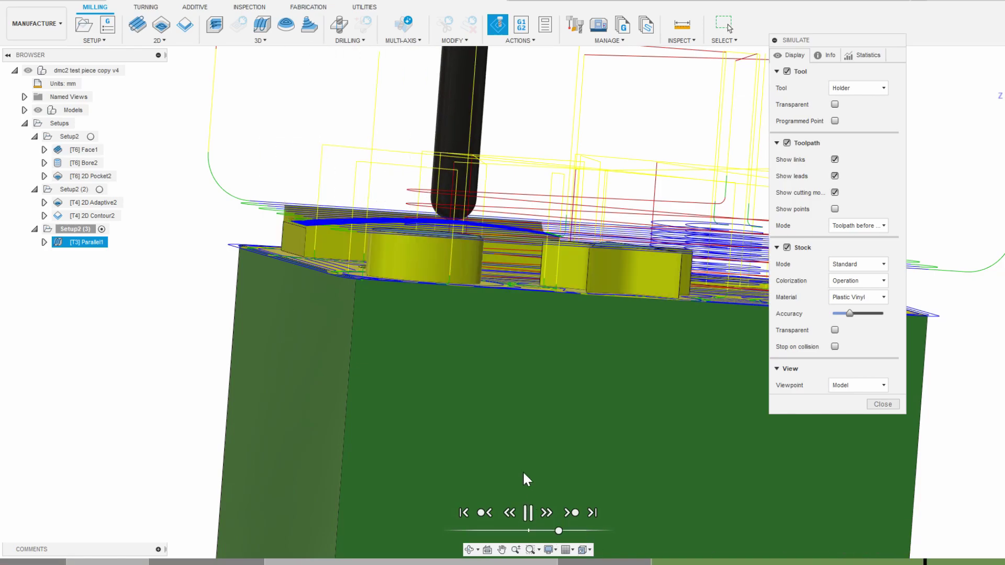
{"action": "scroll", "coordinate": [346, 246], "scroll_direction": "up", "scroll_amount": 6}
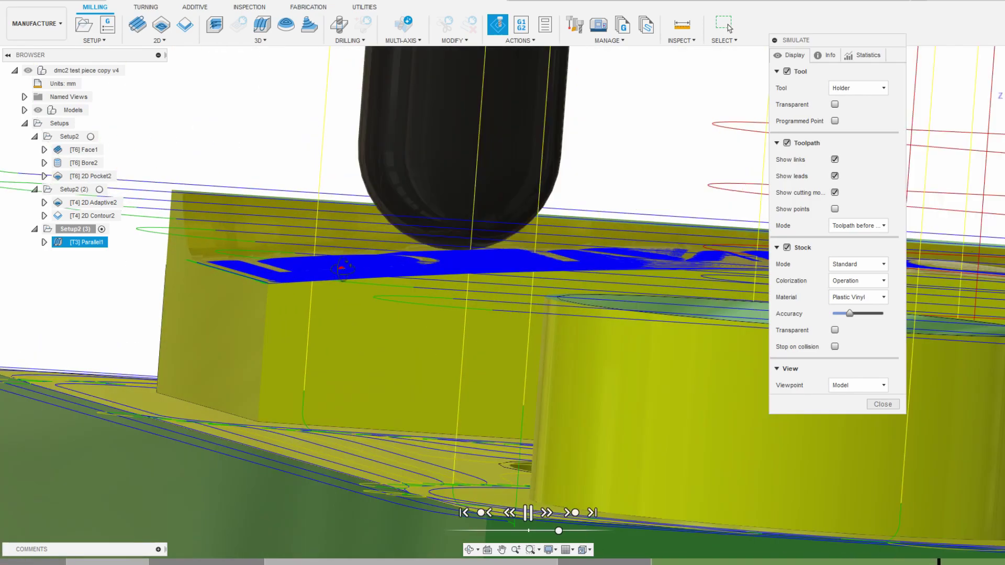
{"action": "middle_click_drag", "start_coordinate": [342, 269], "coordinate": [347, 265], "text": "shift"}
{"action": "scroll", "coordinate": [310, 301], "scroll_direction": "down", "scroll_amount": 4}
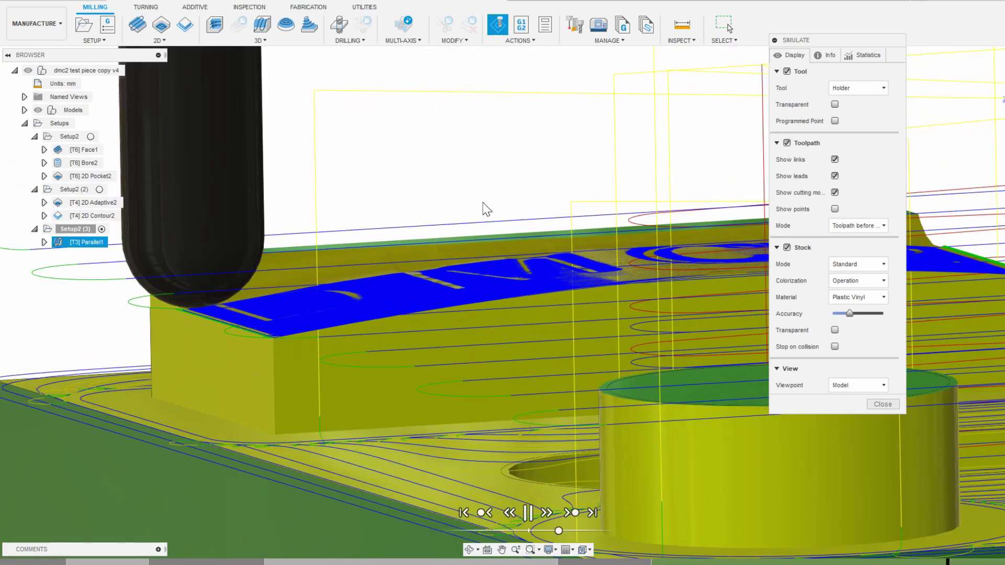
{"action": "middle_click_drag", "start_coordinate": [487, 209], "coordinate": [420, 284], "text": "shift"}
{"action": "scroll", "coordinate": [304, 308], "scroll_direction": "down", "scroll_amount": 4}
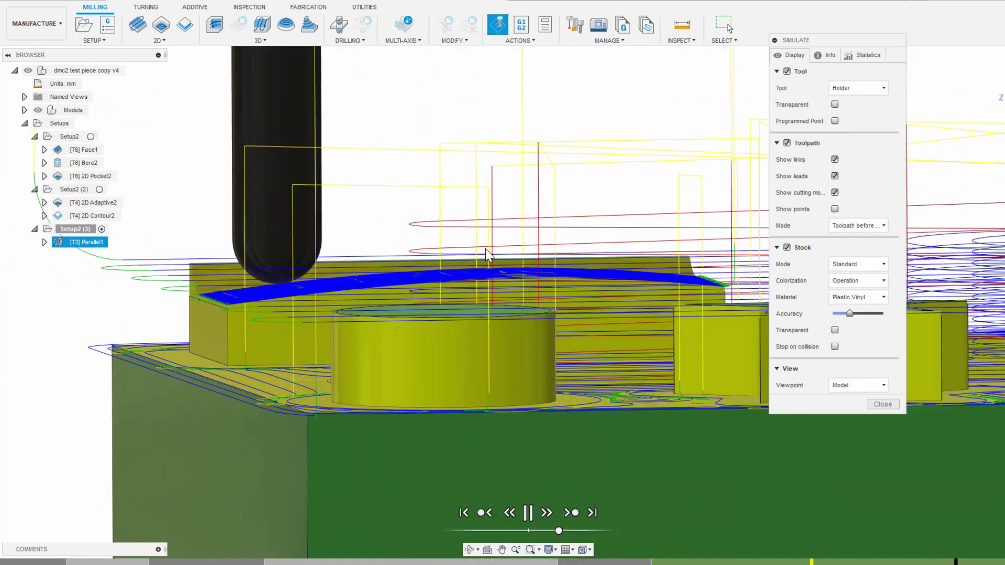
{"action": "scroll", "coordinate": [487, 250], "scroll_direction": "up", "scroll_amount": 3}
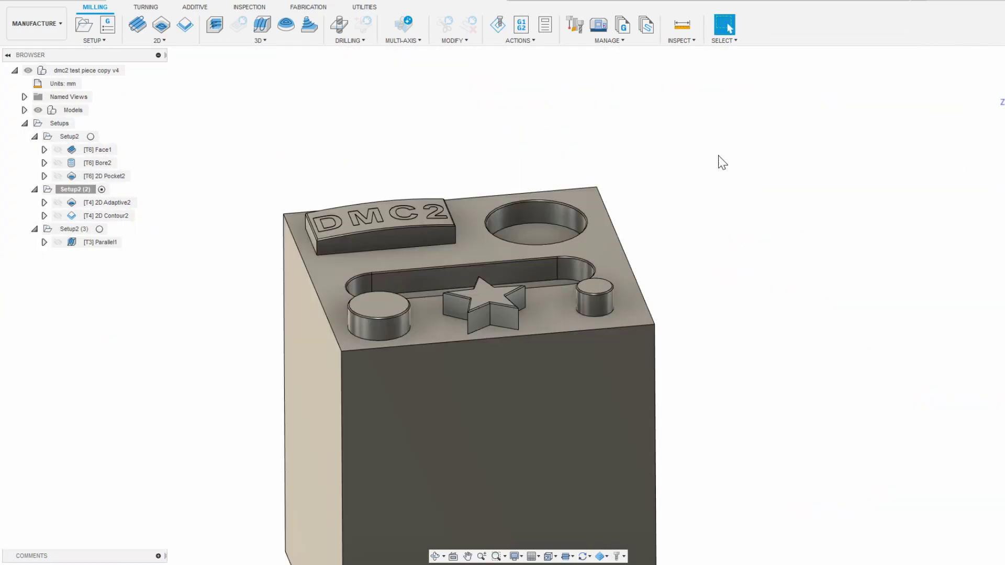
- Create a 3D Ramp operation in Setup2 (2) with the 4mm flat end mill, bounded by the DMC2 block's base outline
{"action": "left_click", "coordinate": [78, 189]}
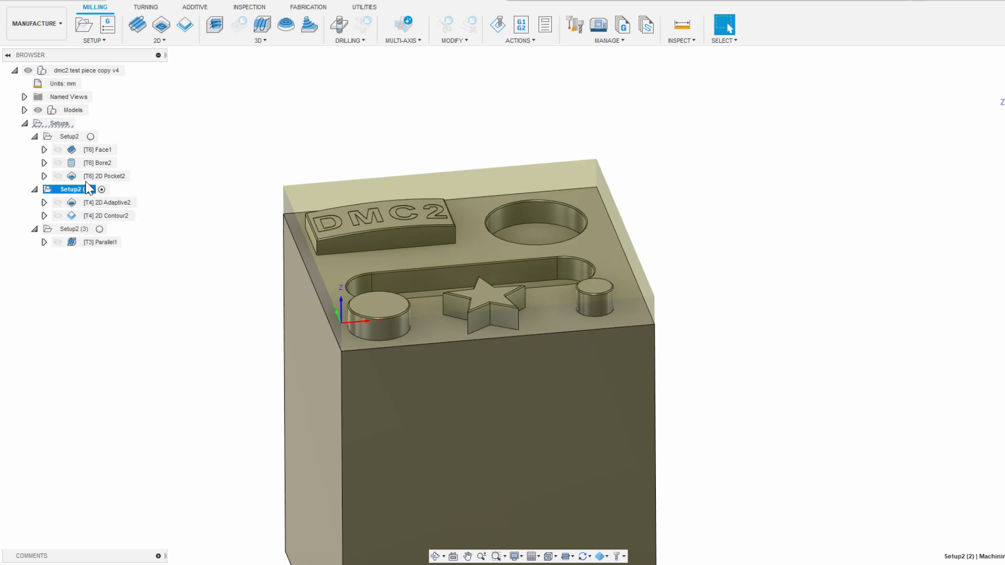
{"action": "left_click", "coordinate": [259, 40]}
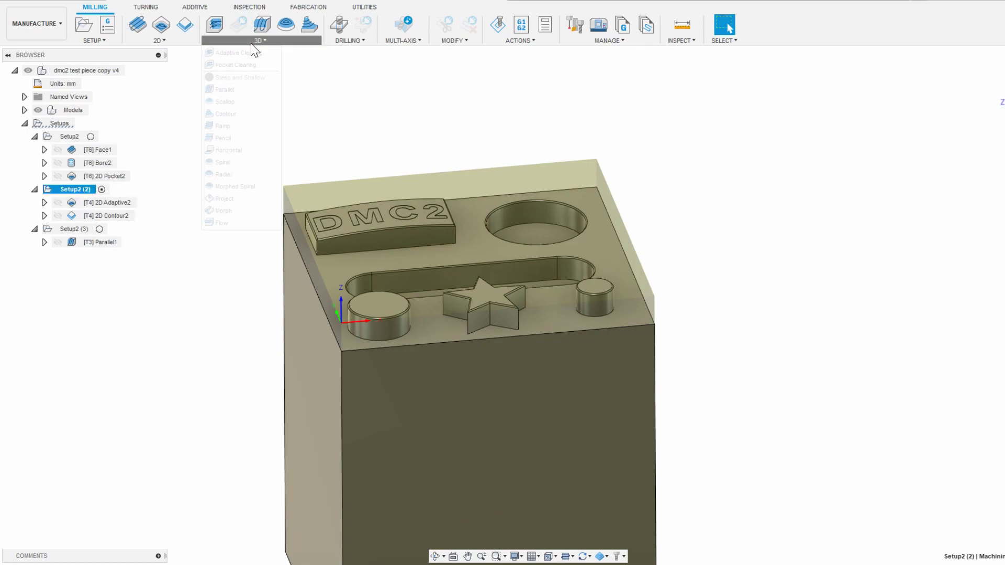
{"action": "left_click", "coordinate": [223, 126]}
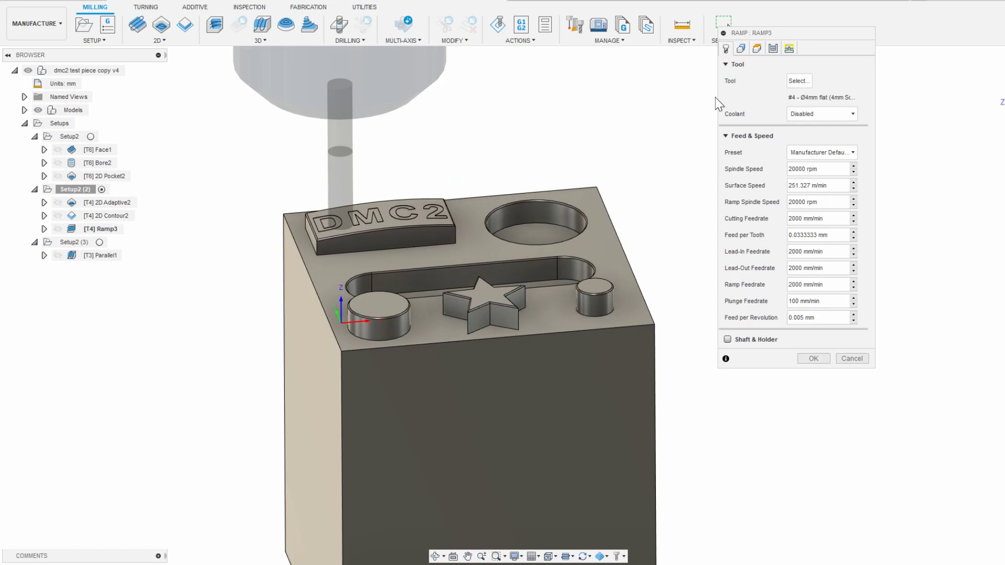
{"action": "left_click", "coordinate": [740, 48]}
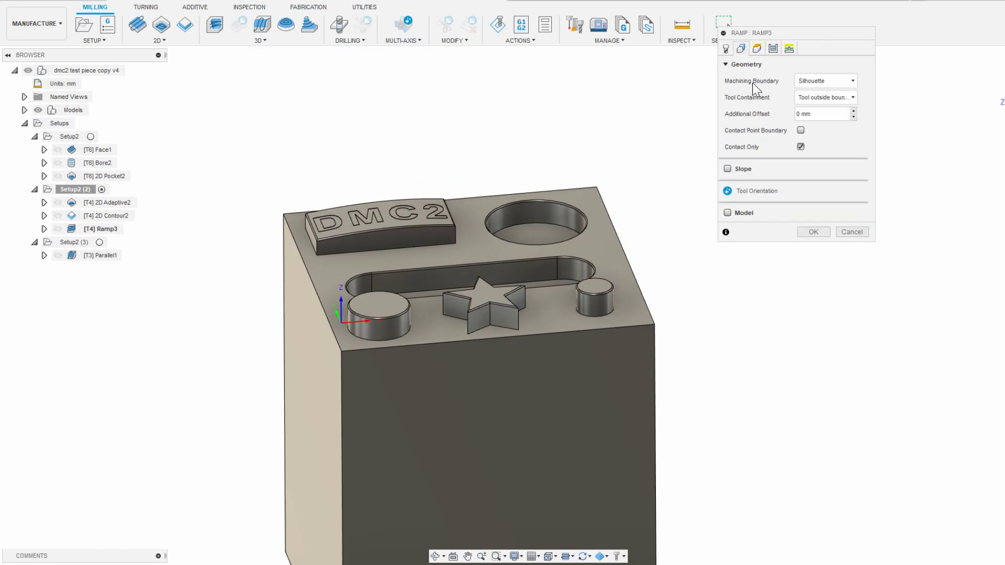
{"action": "left_click", "coordinate": [806, 84]}
{"action": "left_click", "coordinate": [808, 86]}
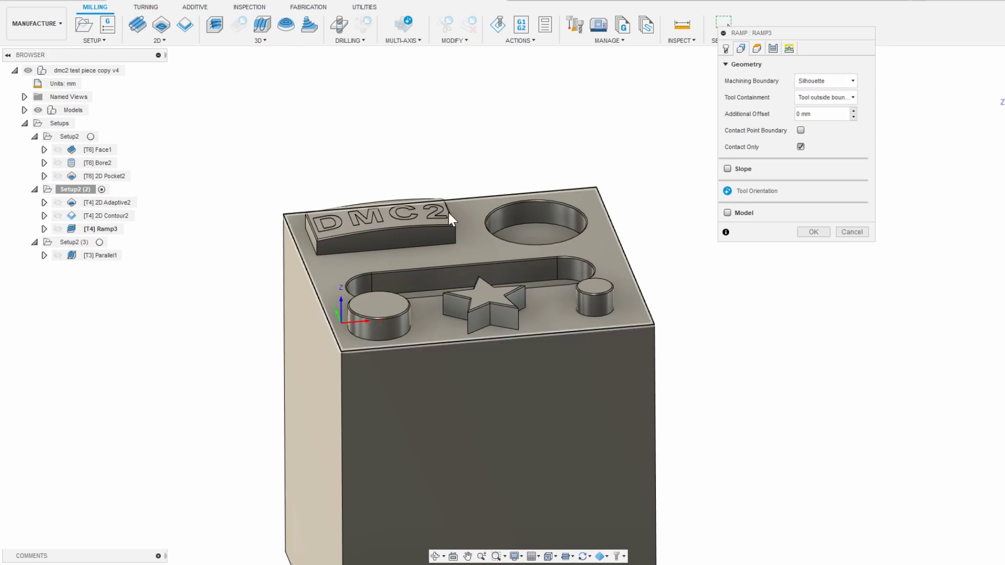
{"action": "left_click", "coordinate": [417, 246]}
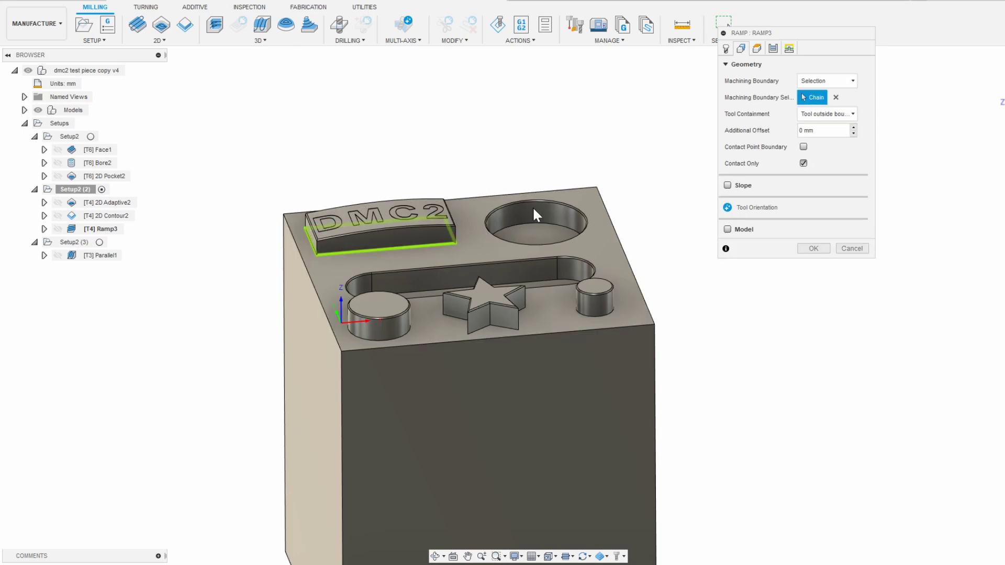
- Set the ramp's maximum stepdown to 0.2 mm, enable 0.1 mm radial and axial stock to leave, and generate the toolpath
{"action": "left_click", "coordinate": [757, 49]}
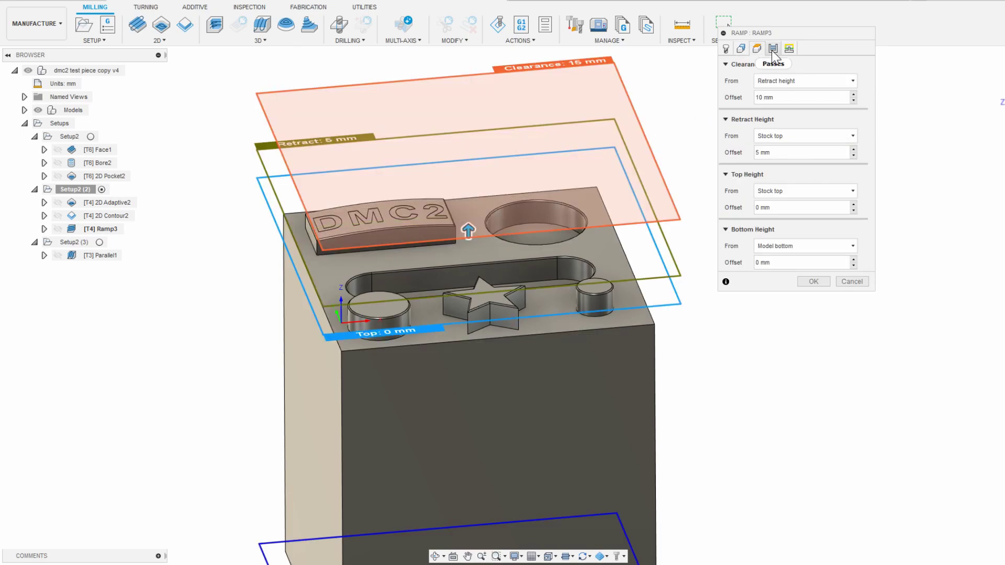
{"action": "left_click", "coordinate": [773, 48]}
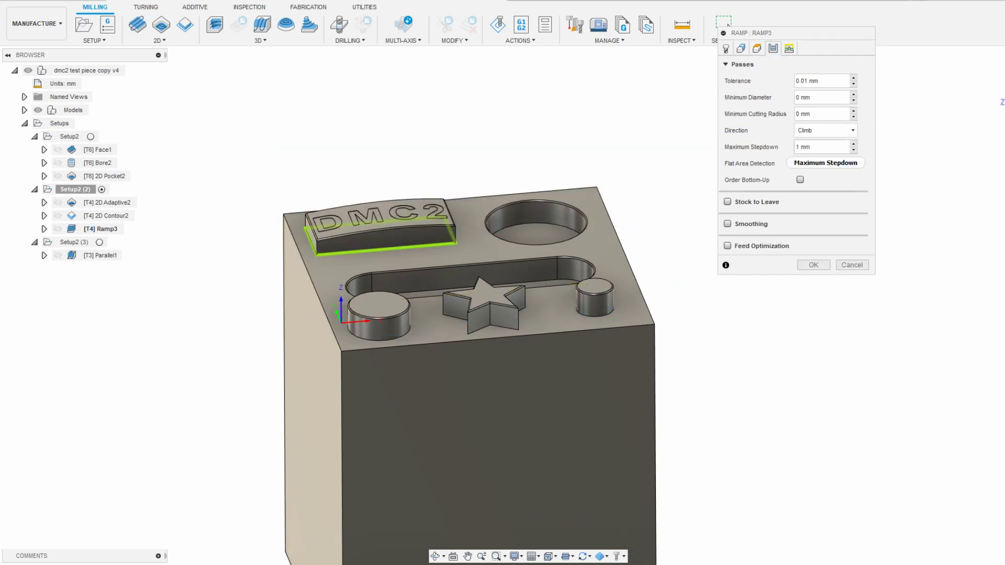
{"action": "key", "text": "Tab"}
{"action": "type", "text": "0.2"}
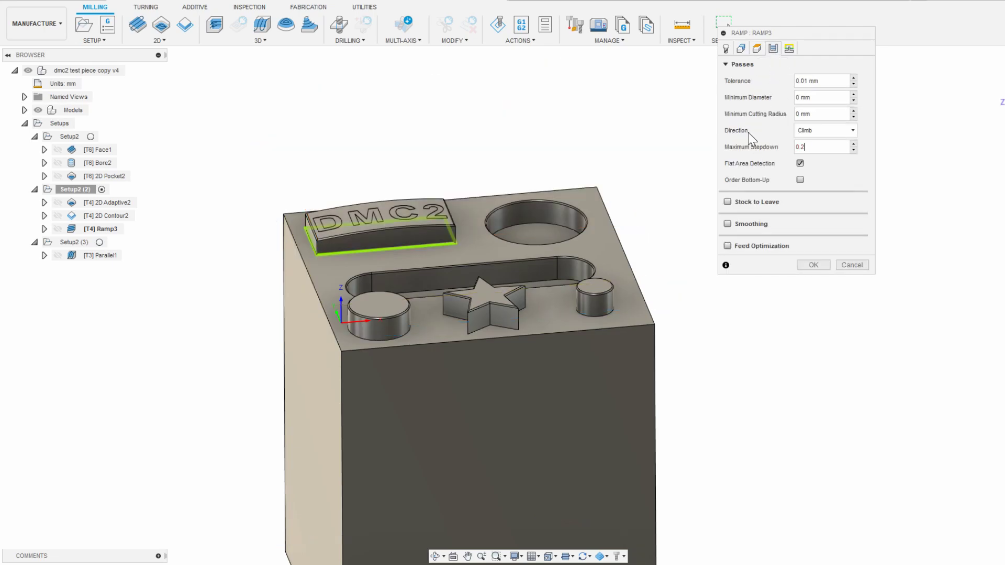
{"action": "left_click", "coordinate": [727, 201]}
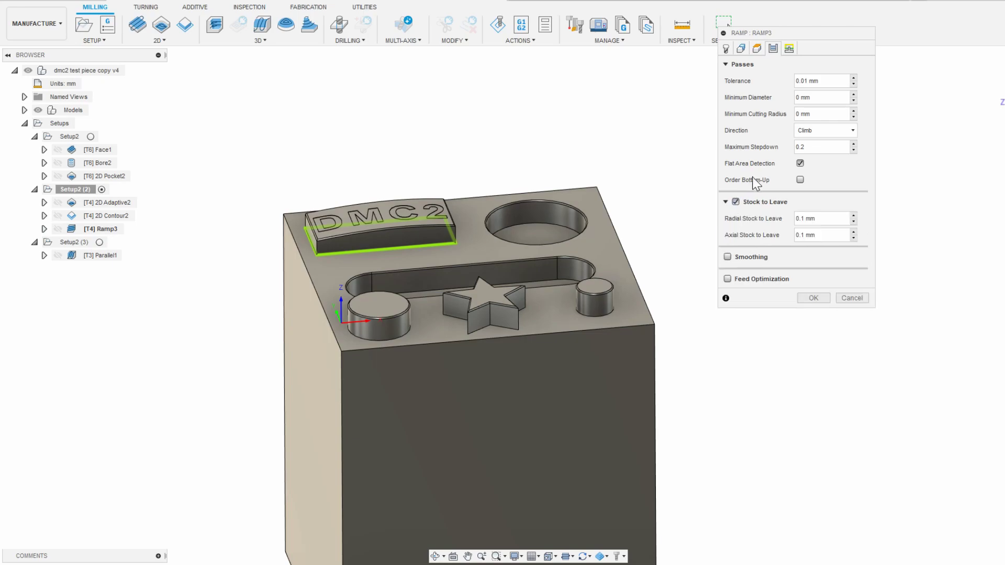
{"action": "left_click", "coordinate": [787, 49]}
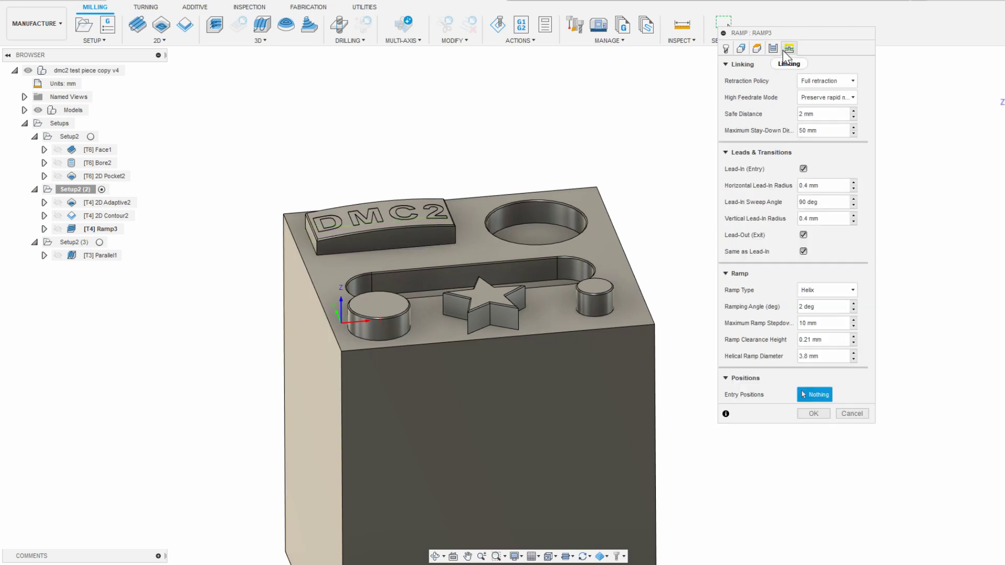
{"action": "left_click", "coordinate": [813, 415]}
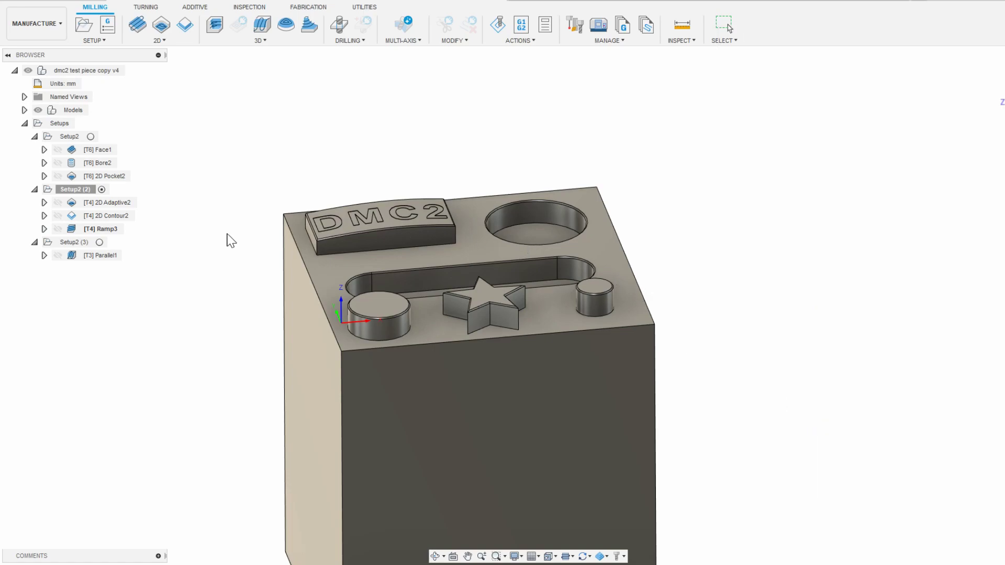
{"action": "middle_click_drag", "start_coordinate": [291, 230], "coordinate": [270, 246], "text": "shift"}
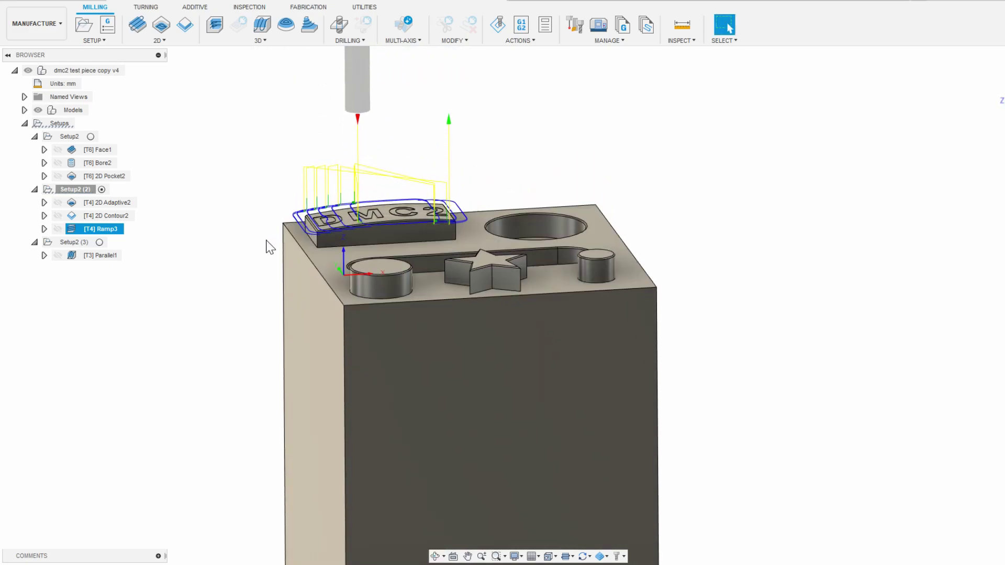
{"action": "left_click", "coordinate": [222, 253]}
- Change the ramp operation's tool containment to Tool center on boundary, regenerate the toolpath and inspect it over the DMC2 block
{"action": "double_click", "coordinate": [93, 228]}
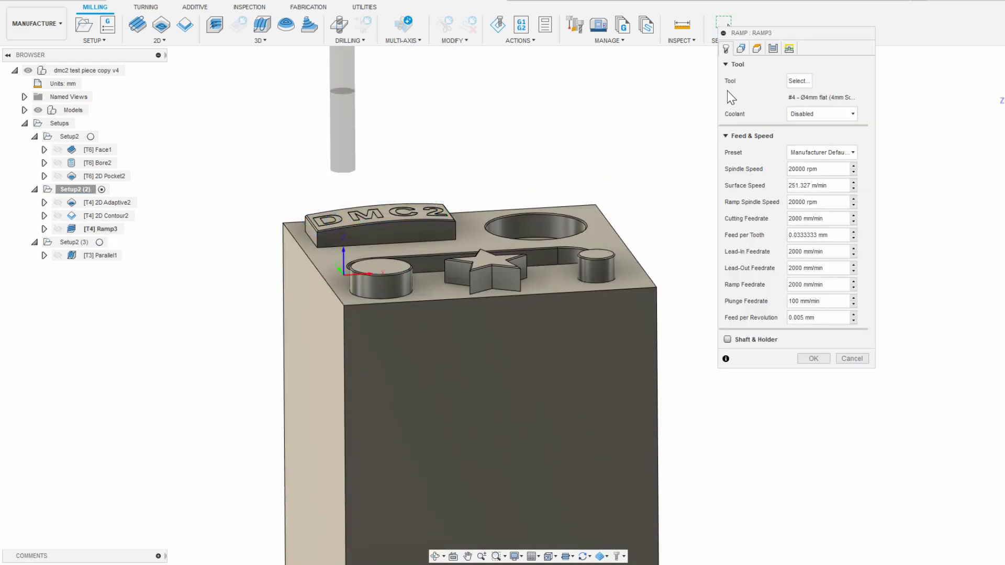
{"action": "left_click", "coordinate": [740, 48]}
{"action": "left_click", "coordinate": [806, 113]}
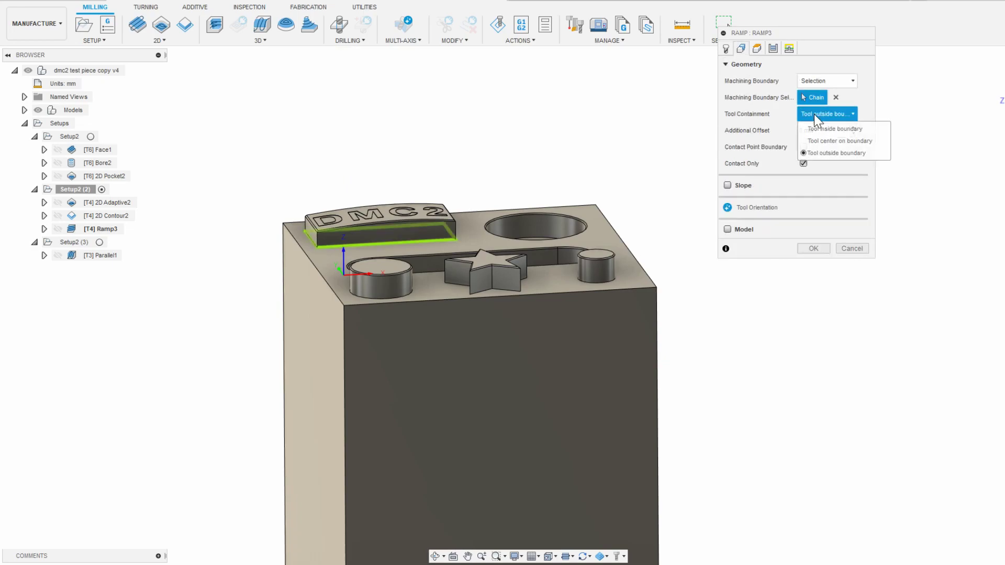
{"action": "left_click", "coordinate": [840, 141]}
{"action": "left_click", "coordinate": [814, 249]}
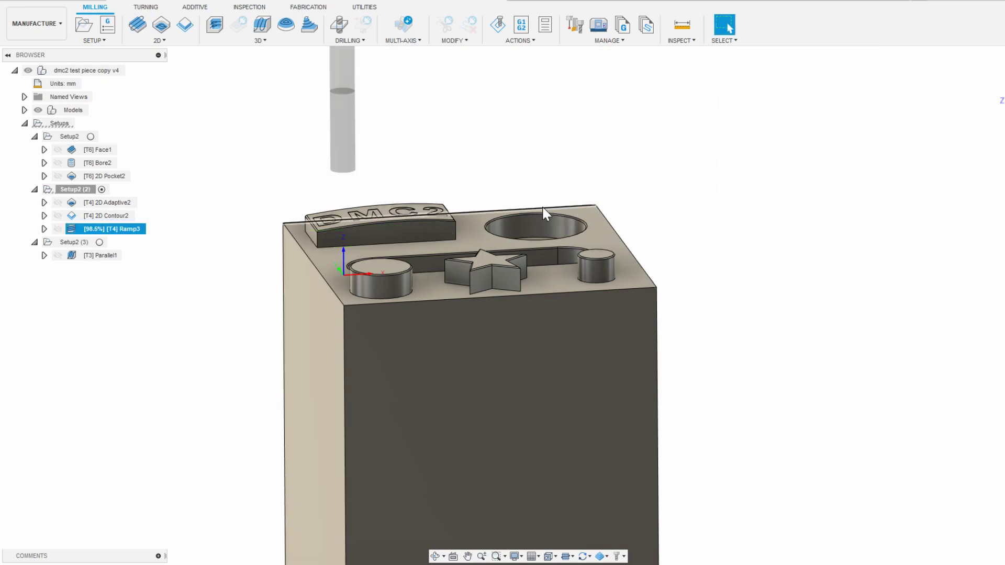
{"action": "scroll", "coordinate": [455, 183], "scroll_direction": "up", "scroll_amount": 1}
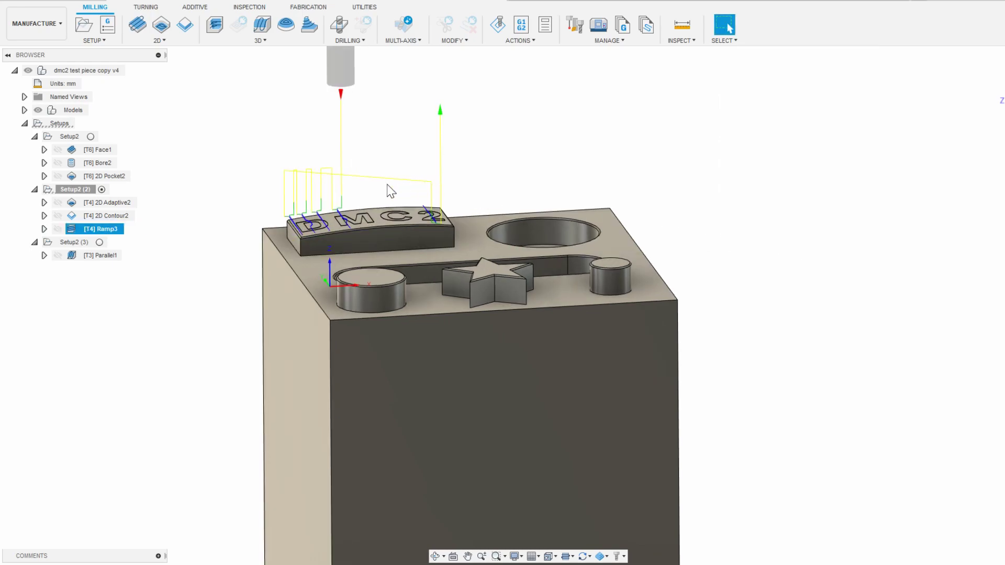
{"action": "middle_click_drag", "start_coordinate": [391, 191], "coordinate": [367, 188], "text": "shift"}
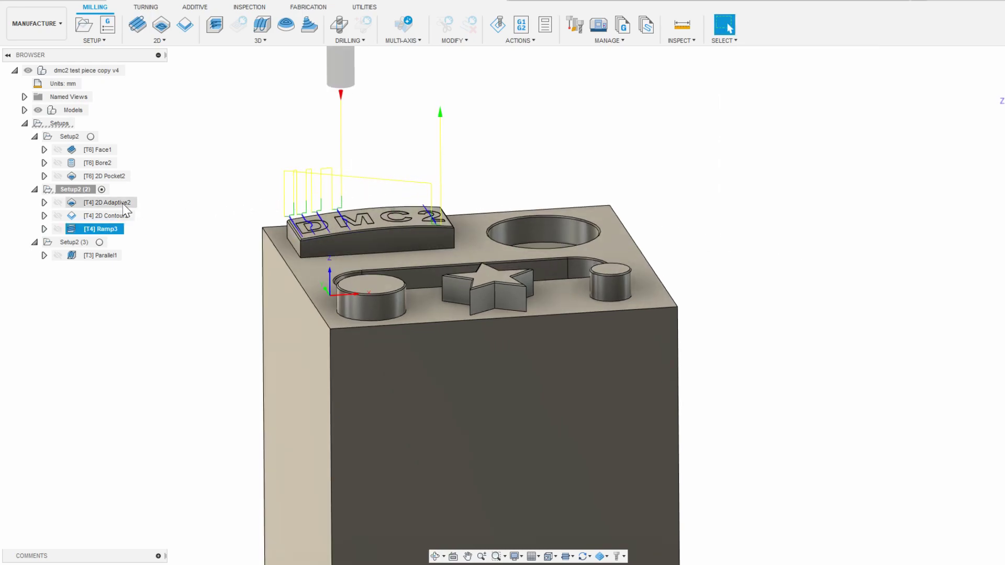
- Simulate all operations of Setup2 (2), adjusting the playback speed to examine the ramp roughing of the DMC2 block's curved top
{"action": "left_click", "coordinate": [74, 190]}
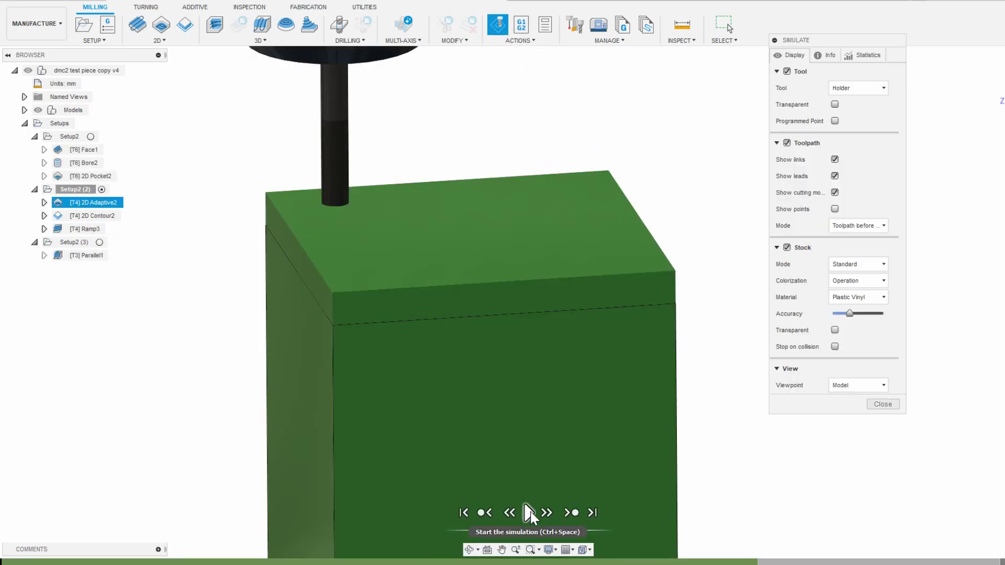
{"action": "left_click", "coordinate": [527, 513]}
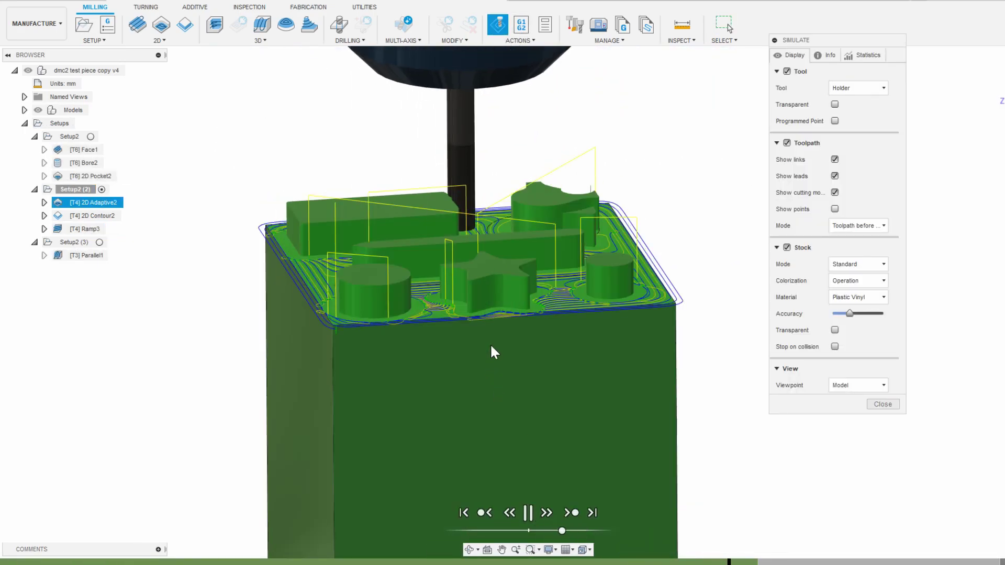
{"action": "scroll", "coordinate": [361, 199], "scroll_direction": "up", "scroll_amount": 4}
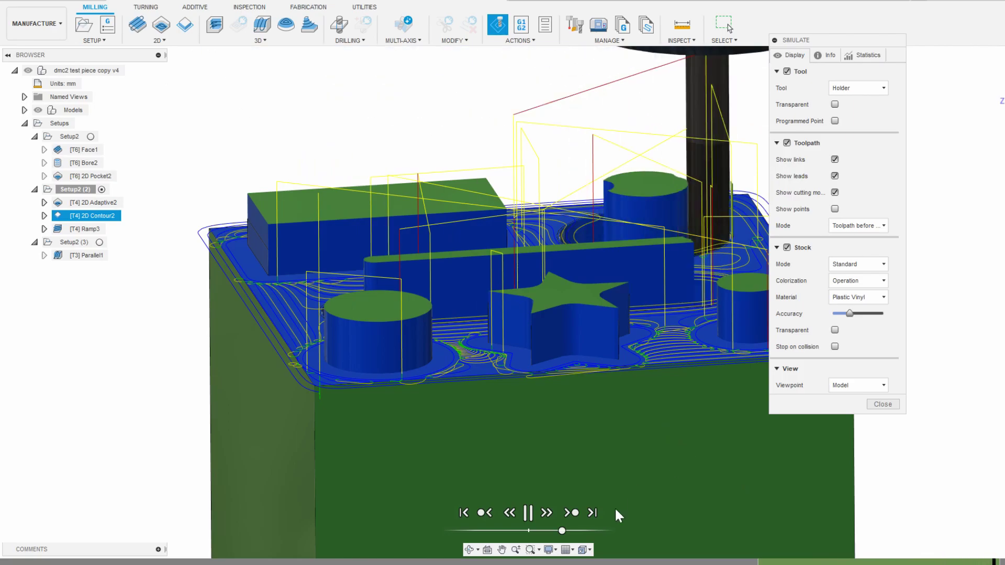
{"action": "left_click_drag", "start_coordinate": [562, 531], "coordinate": [552, 530]}
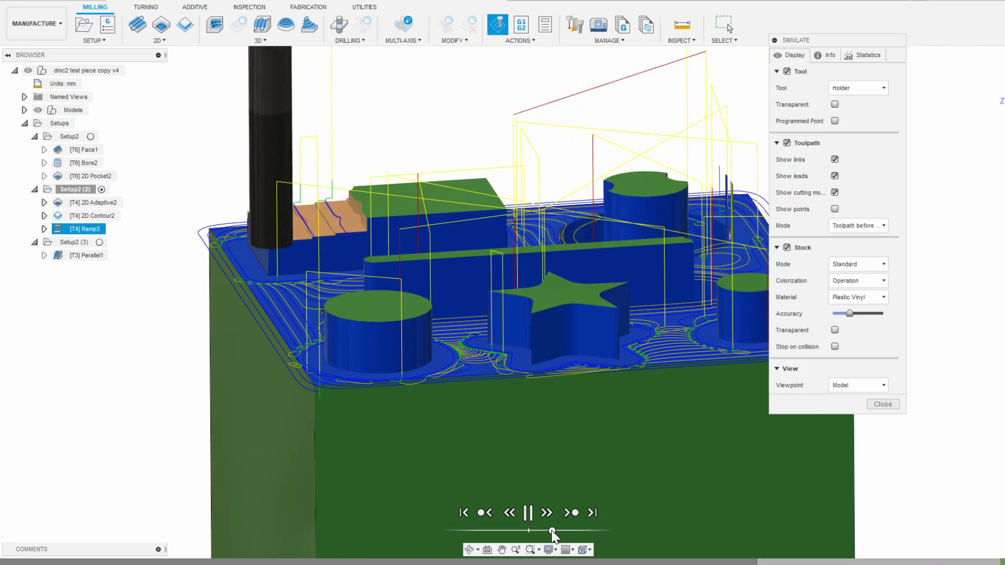
{"action": "left_click_drag", "start_coordinate": [552, 531], "coordinate": [559, 531]}
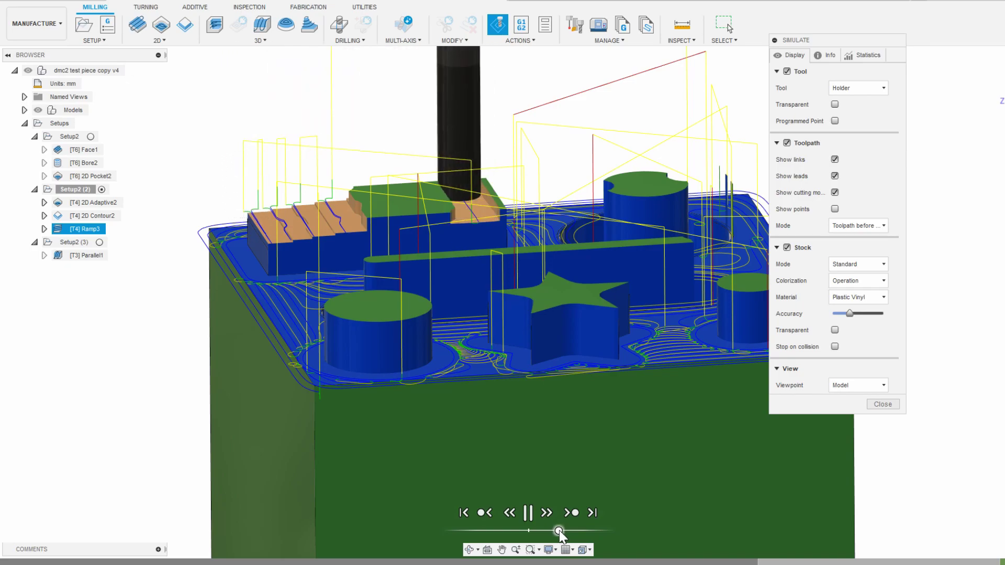
- Finish viewing the ramp simulation, close it and examine the star and raised DMC2 block on the model
{"action": "mouse_move", "coordinate": [610, 459]}
{"action": "middle_mouse_down", "text": "shift"}
{"action": "mouse_move", "coordinate": [630, 441]}
{"action": "mouse_move", "coordinate": [623, 452]}
{"action": "middle_mouse_up", "text": "shift"}
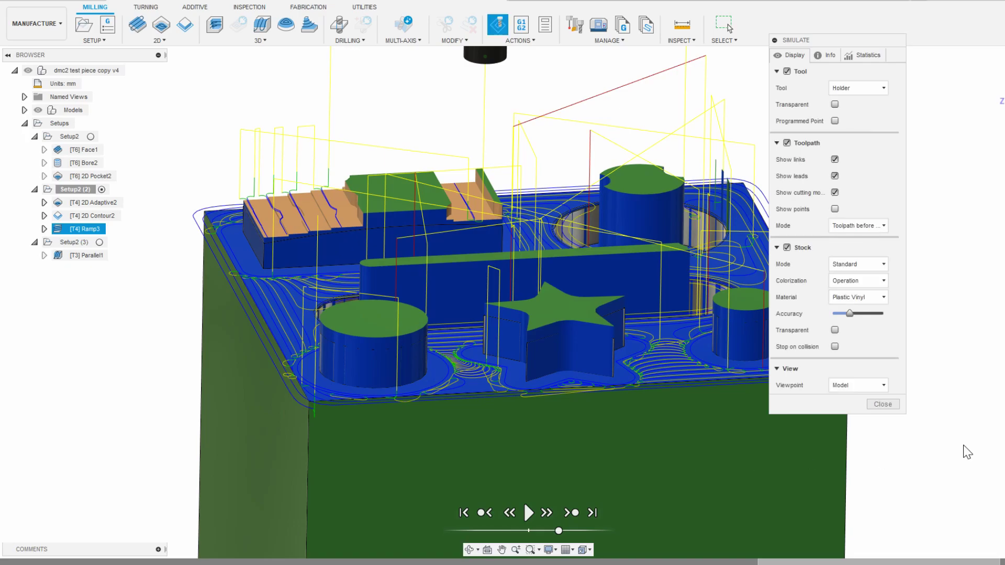
{"action": "left_click", "coordinate": [886, 409]}
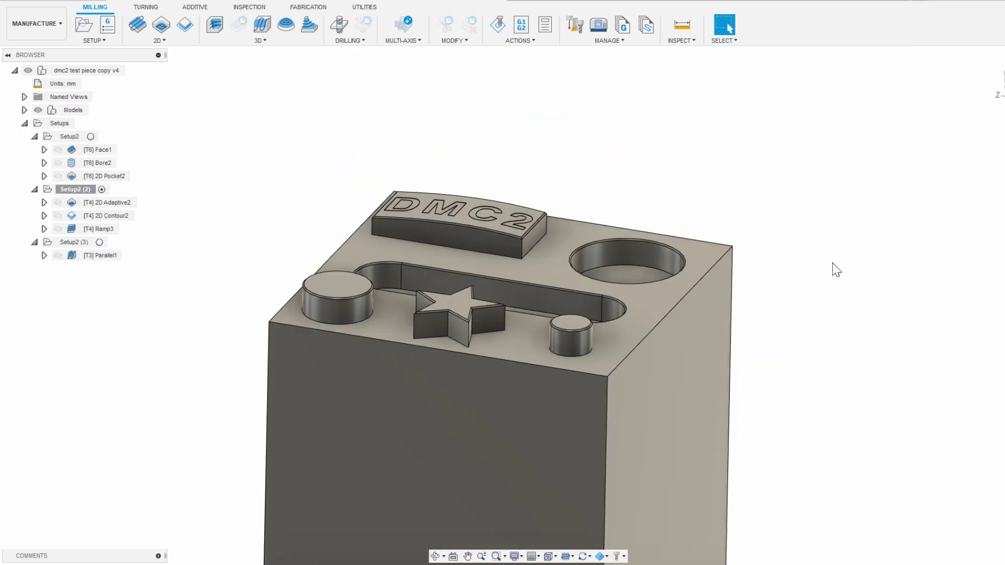
{"action": "scroll", "coordinate": [352, 290], "scroll_direction": "up", "scroll_amount": 5}
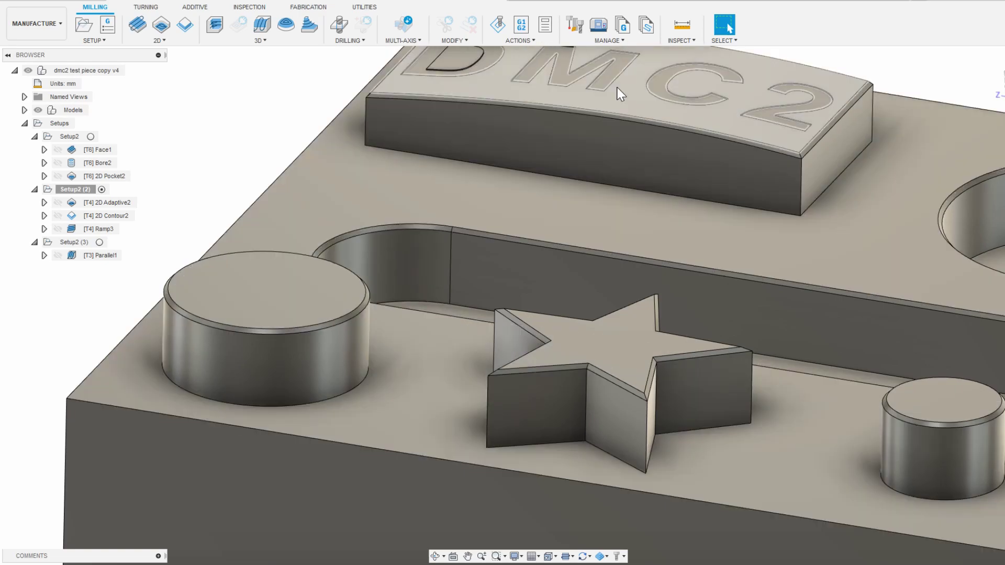
{"action": "scroll", "coordinate": [620, 184], "scroll_direction": "down", "scroll_amount": 3}
{"action": "scroll", "coordinate": [619, 184], "scroll_direction": "down", "scroll_amount": 3}
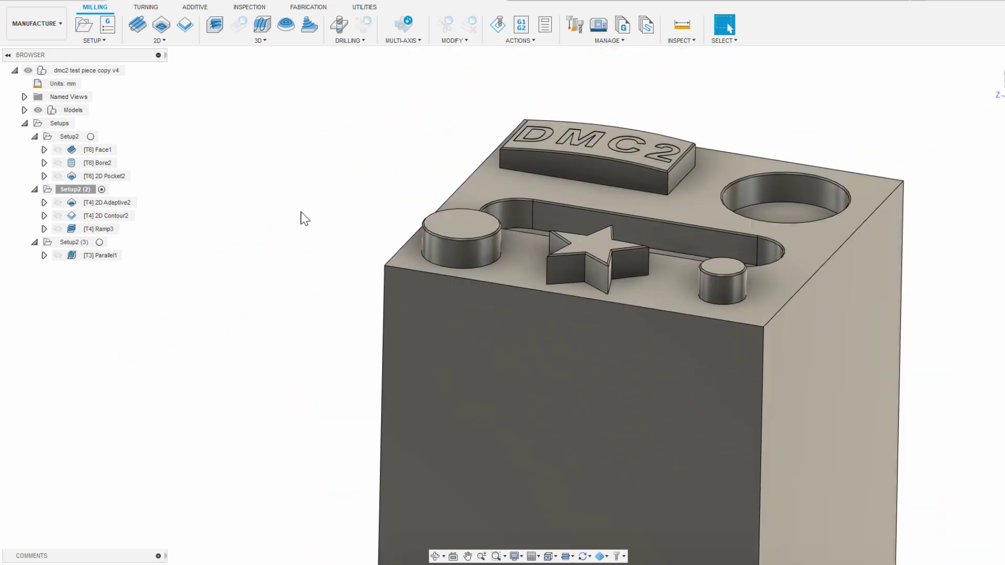
- Create an additional empty setup from Setup2 (3) and select it for the chamfering operations
{"action": "left_click", "coordinate": [73, 243]}
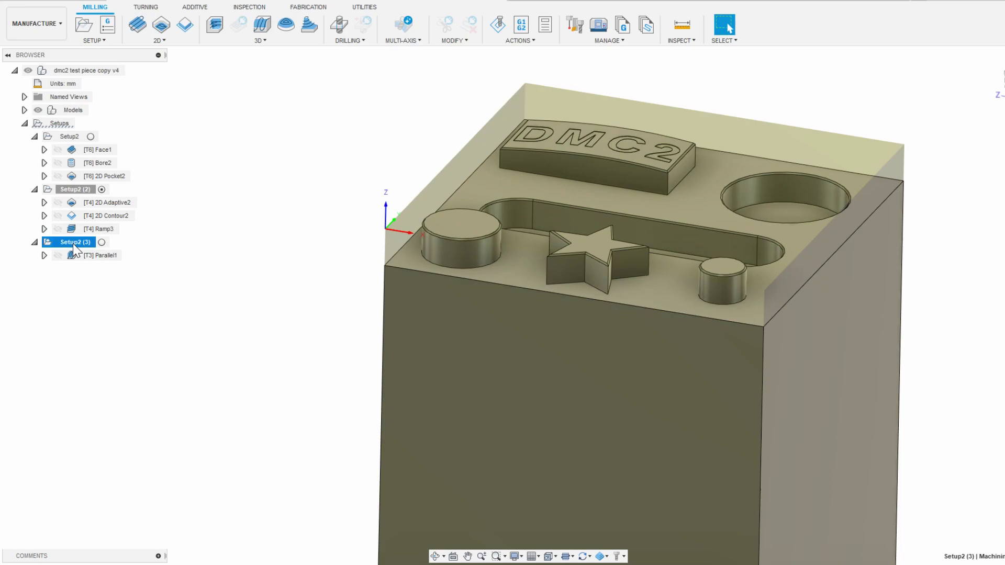
{"action": "right_click", "coordinate": [73, 243]}
{"action": "key", "text": "Escape"}
{"action": "left_click", "coordinate": [76, 269]}
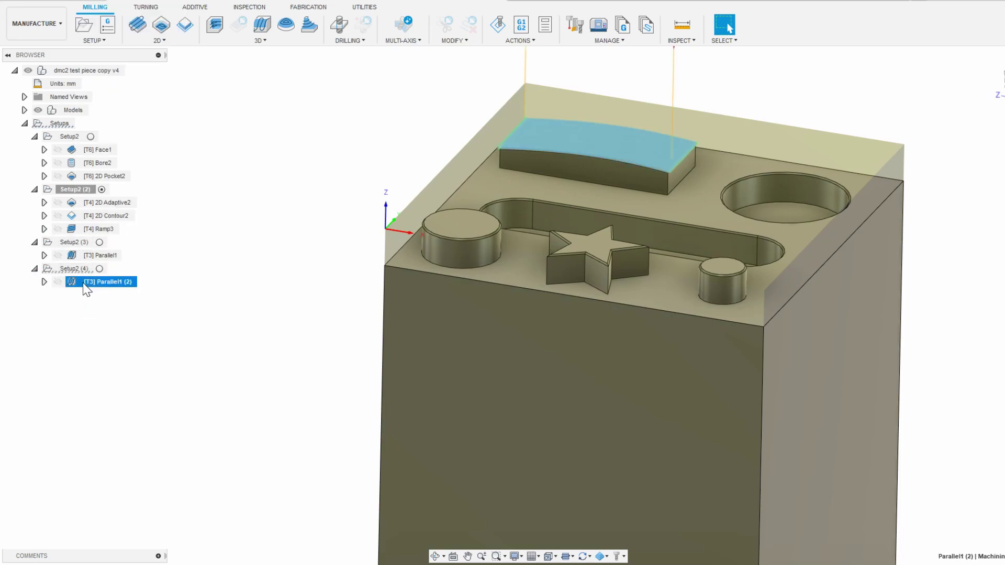
- Create a 2D Chamfer operation in Setup2 (4) using the 6mm 45° Chamfer Mill Aluminum from DMC2 - Other Tools
{"action": "left_click", "coordinate": [160, 40]}
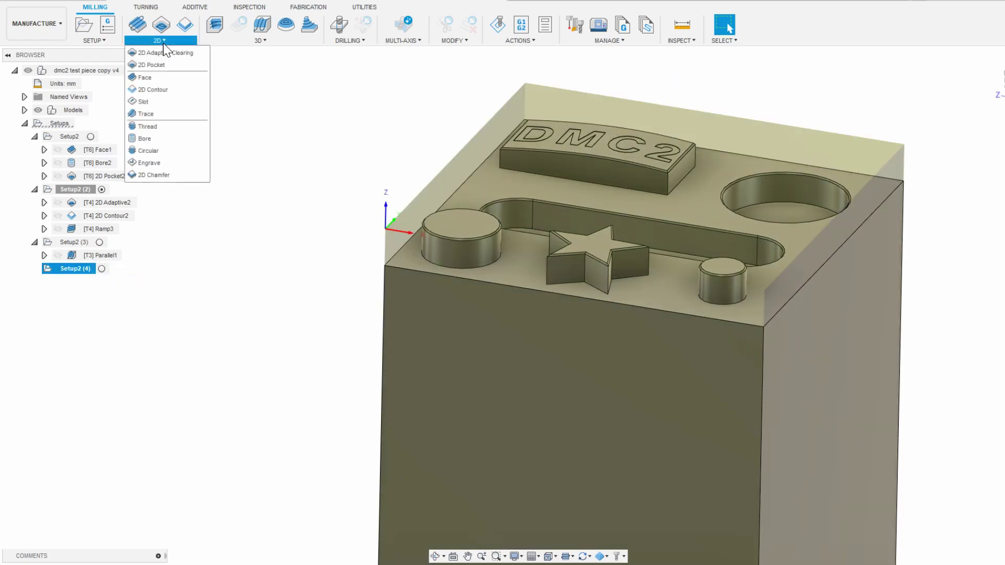
{"action": "left_click", "coordinate": [167, 175]}
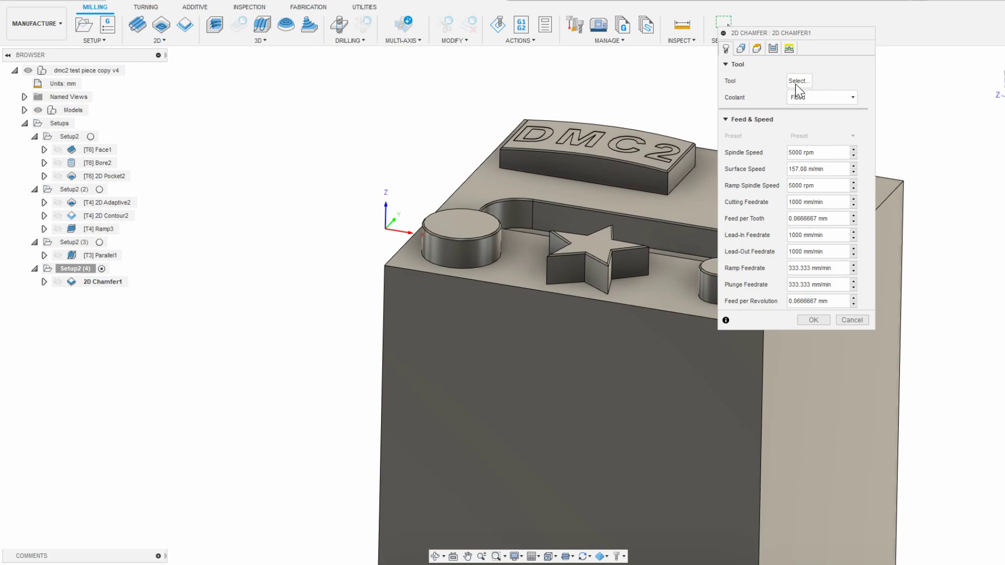
{"action": "left_click", "coordinate": [798, 81]}
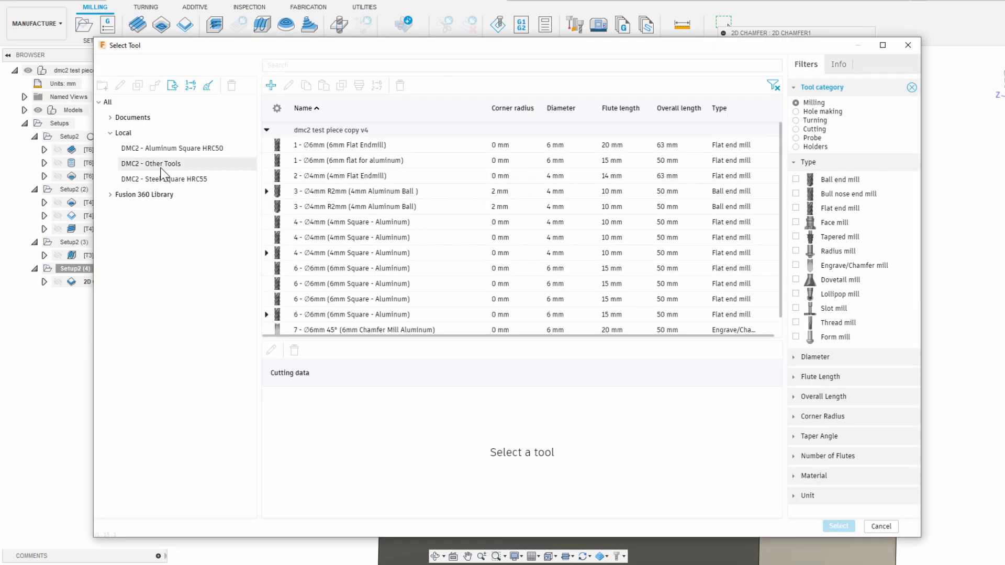
{"action": "left_click", "coordinate": [160, 166]}
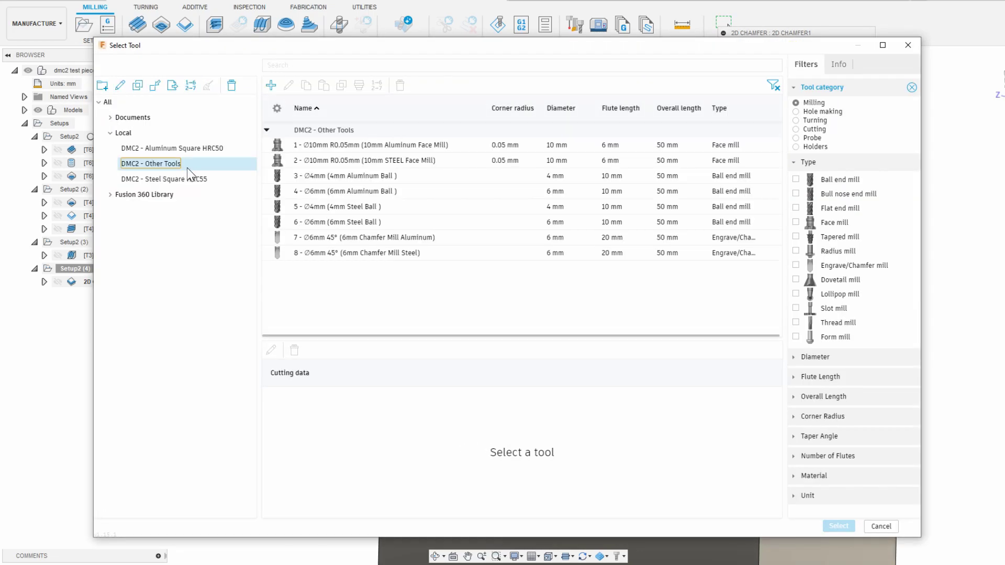
{"action": "double_click", "coordinate": [384, 242]}
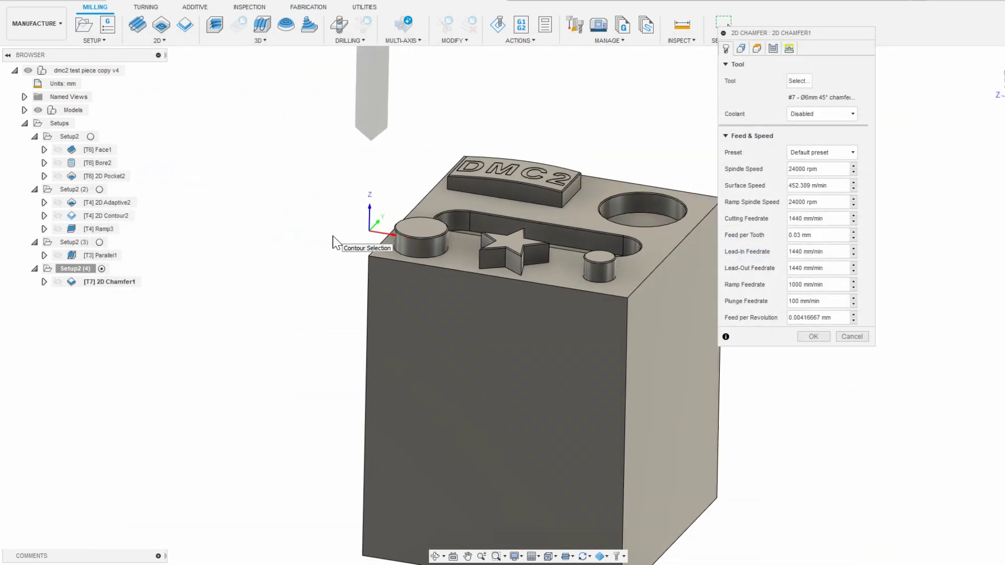
- Select the upper edges of both cylinders, the star, the slot and the round pocket as chamfer contours, and generate the toolpath
{"action": "left_click", "coordinate": [740, 49]}
{"action": "scroll", "coordinate": [647, 179], "scroll_direction": "up", "scroll_amount": 4}
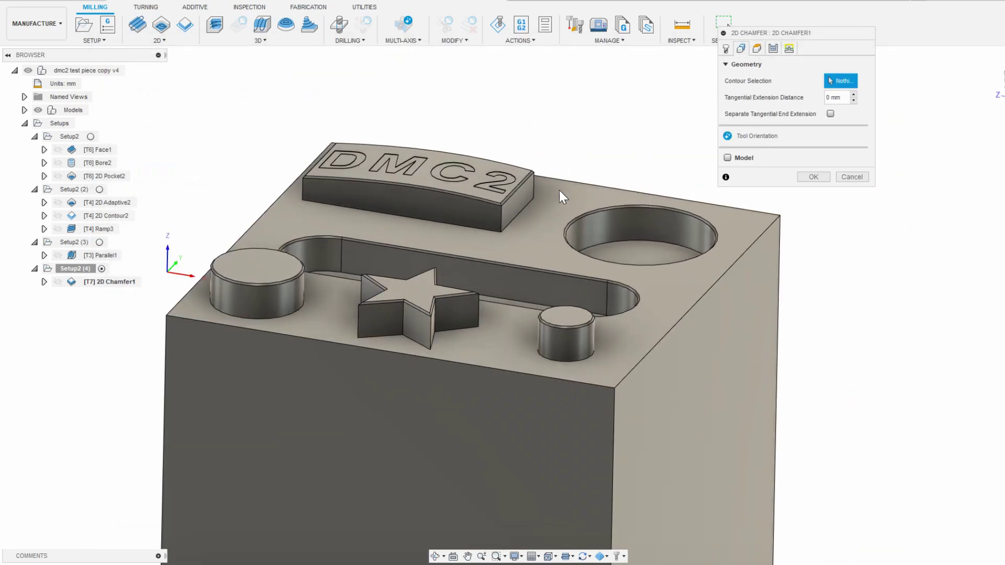
{"action": "left_click", "coordinate": [287, 277]}
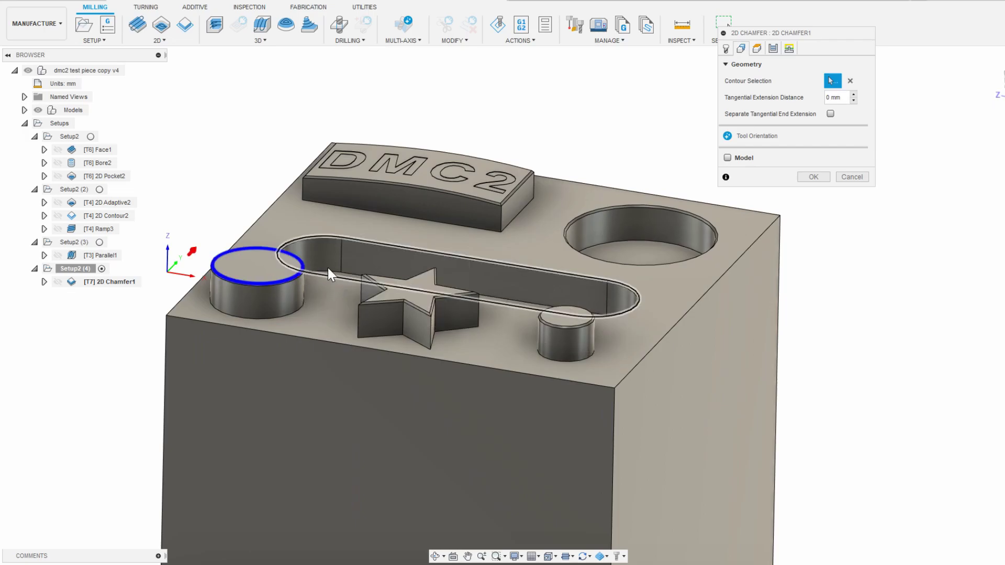
{"action": "scroll", "coordinate": [328, 268], "scroll_direction": "up", "scroll_amount": 3}
{"action": "left_click", "coordinate": [383, 296]}
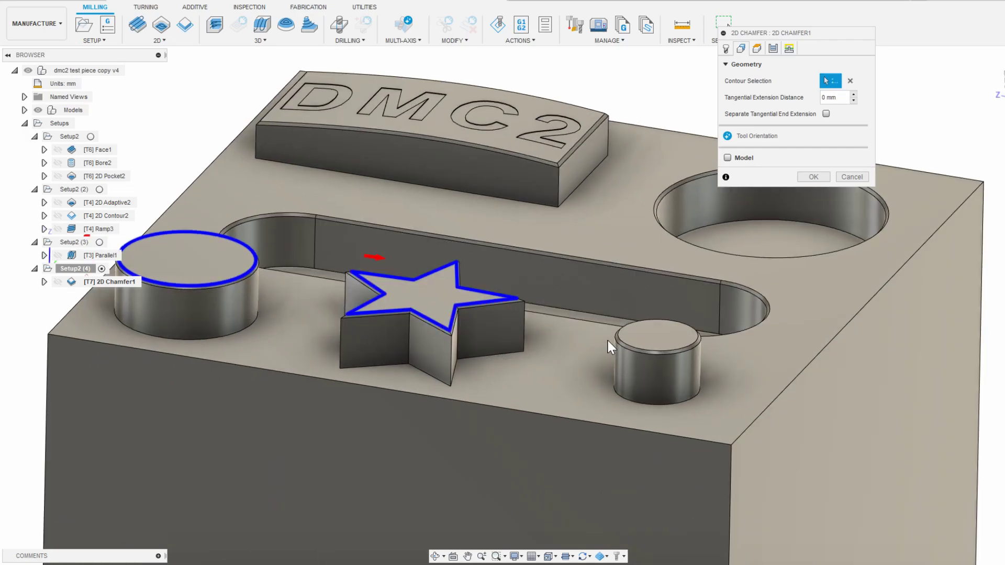
{"action": "left_click", "coordinate": [622, 336]}
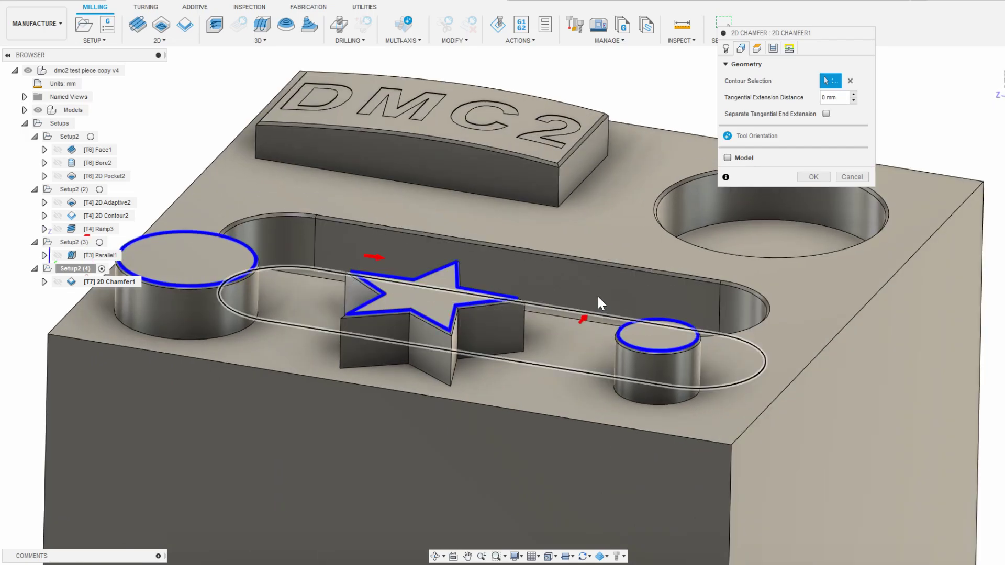
{"action": "left_click", "coordinate": [589, 257]}
{"action": "left_click", "coordinate": [656, 201]}
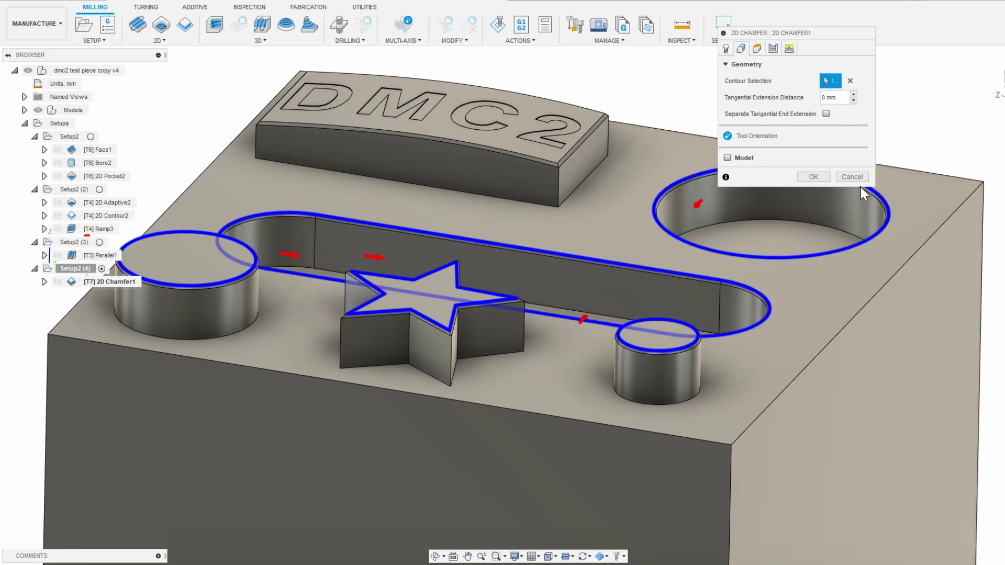
{"action": "left_click", "coordinate": [813, 177]}
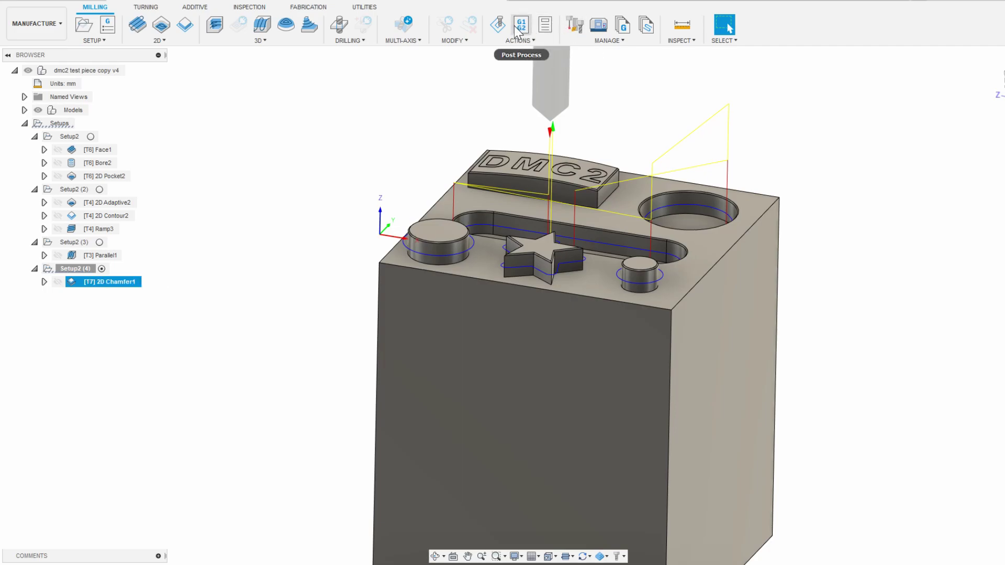
- Simulate the 2D Chamfer operation and examine the cut edges of the star and cylinders
{"action": "left_click", "coordinate": [498, 25]}
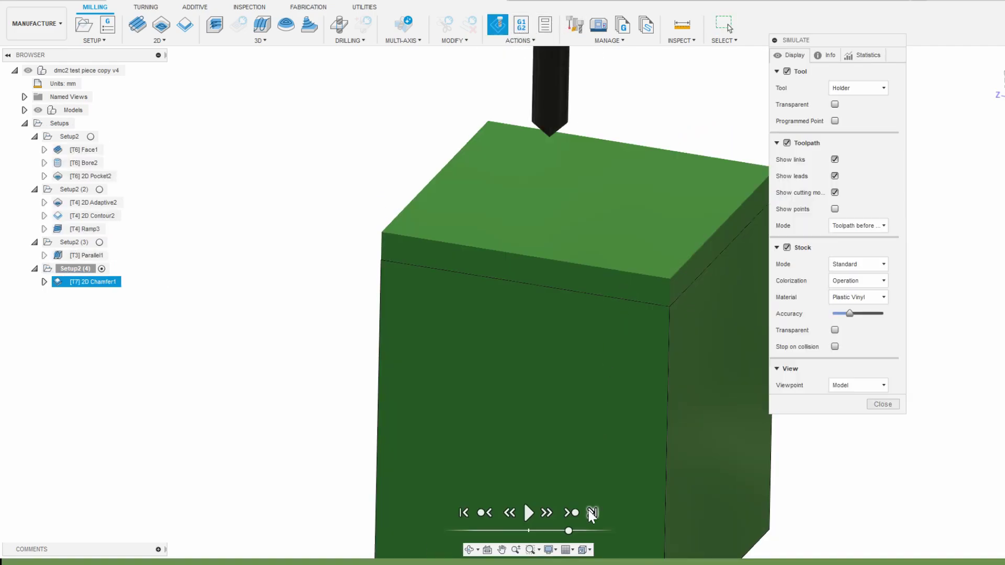
{"action": "left_click", "coordinate": [545, 513]}
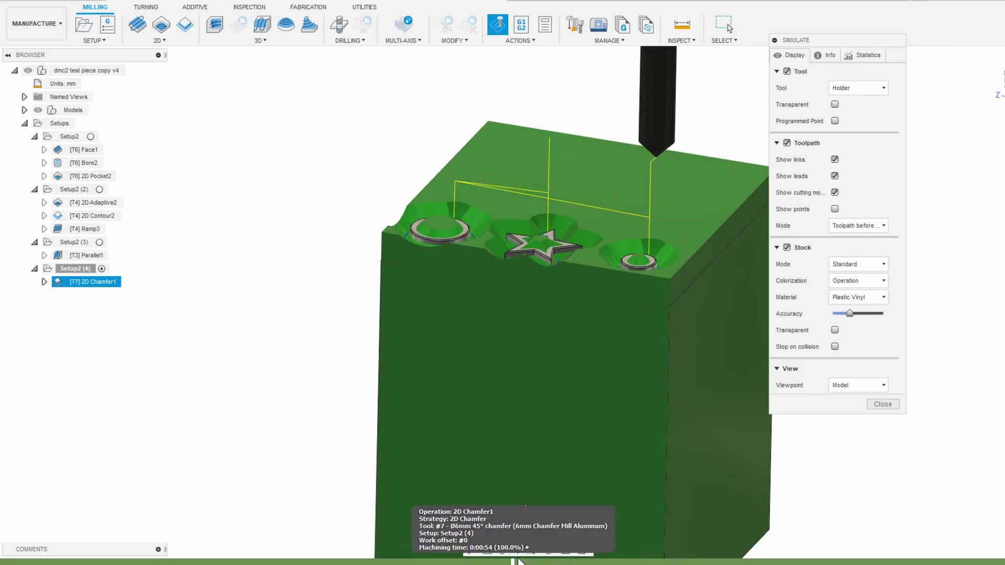
{"action": "scroll", "coordinate": [597, 283], "scroll_direction": "up", "scroll_amount": 3}
{"action": "scroll", "coordinate": [598, 283], "scroll_direction": "up", "scroll_amount": 5}
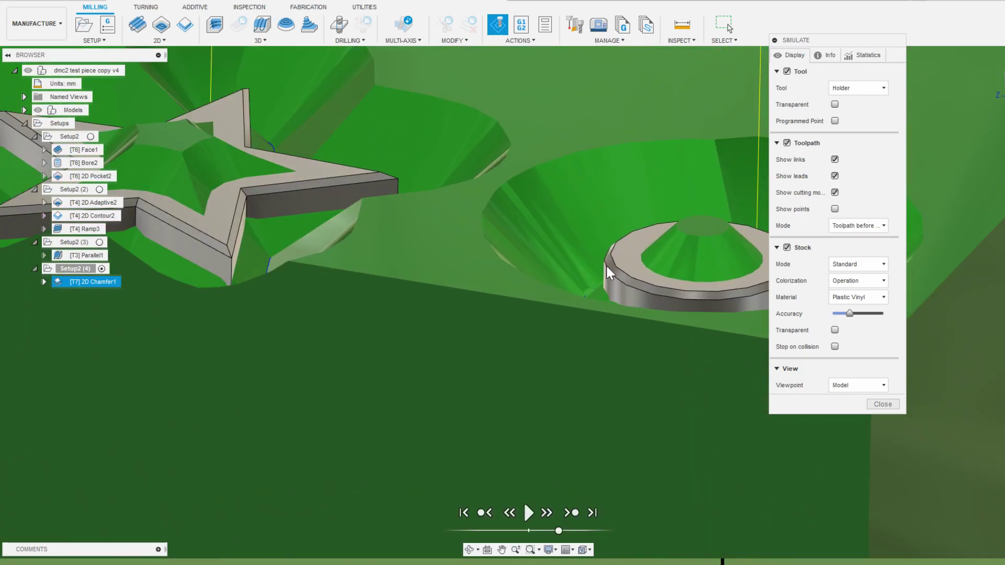
{"action": "scroll", "coordinate": [622, 256], "scroll_direction": "down", "scroll_amount": 10}
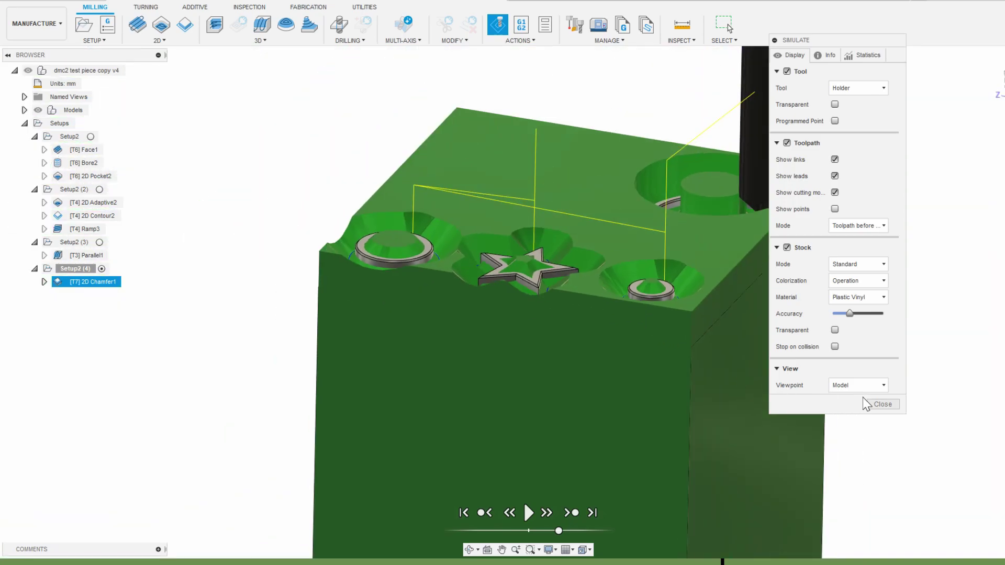
{"action": "left_click", "coordinate": [879, 404]}
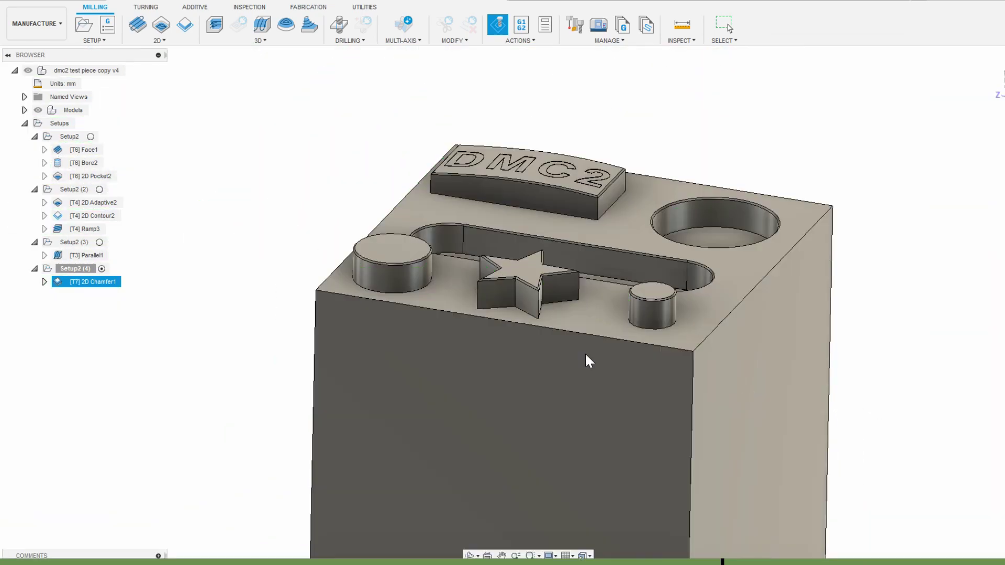
- Set the 2D Chamfer's width to 0 and tip offset to 0.5 mm, and regenerate the toolpath
{"action": "left_click", "coordinate": [110, 283]}
{"action": "double_click", "coordinate": [110, 283]}
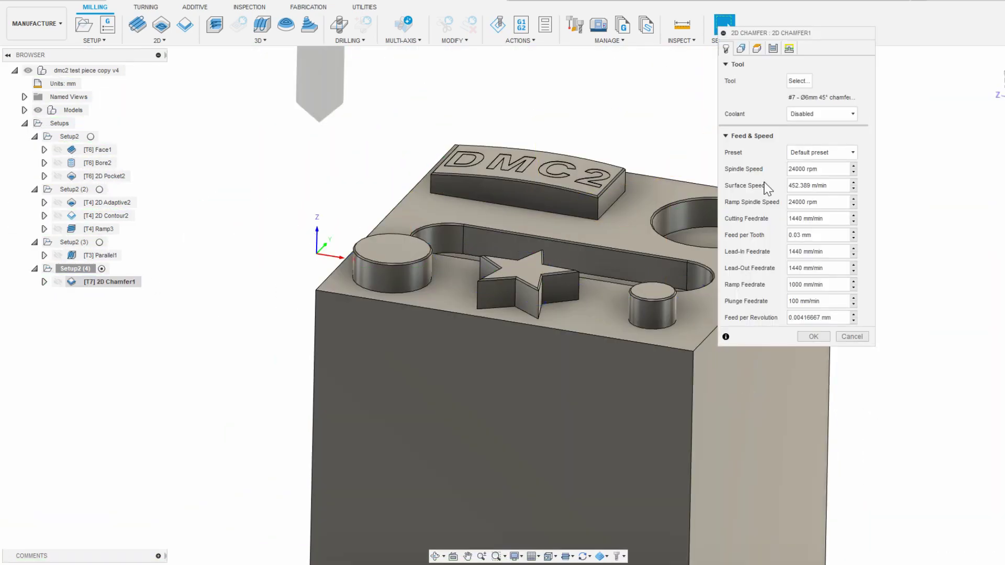
{"action": "left_click", "coordinate": [773, 49]}
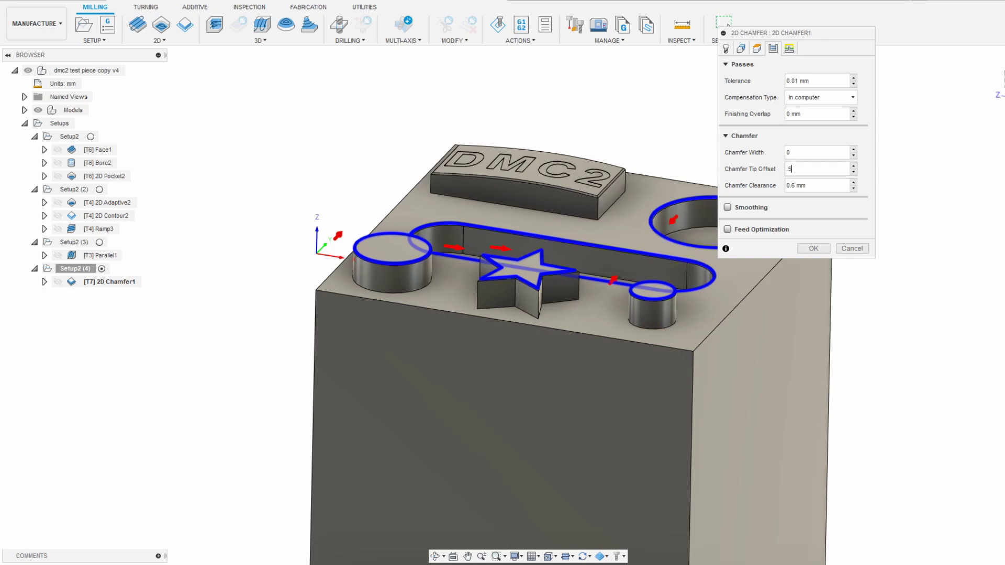
{"action": "left_click", "coordinate": [814, 249]}
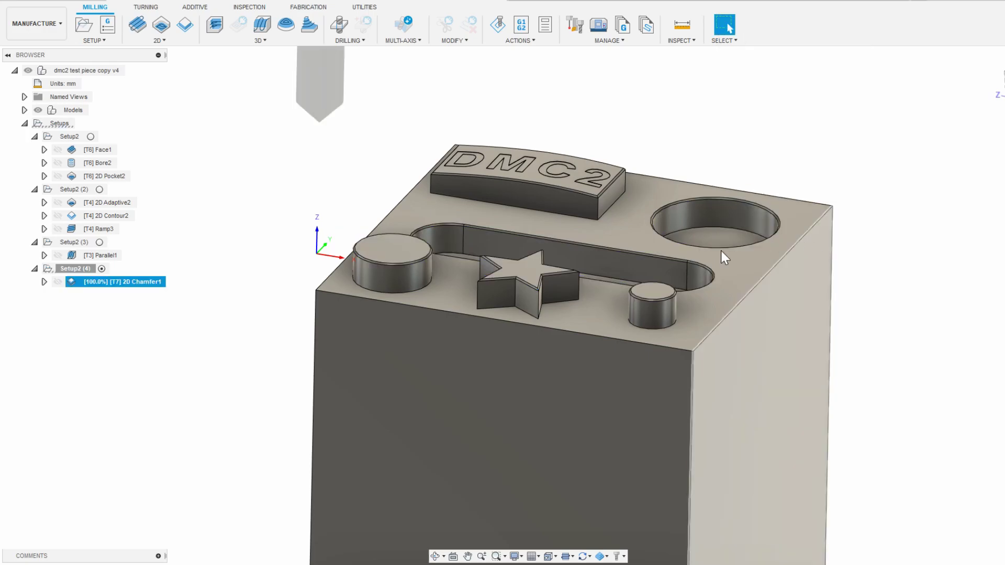
- Inspect the regenerated chamfer toolpath and simulate it, examining the cutting depth around the star and large cylinder
{"action": "scroll", "coordinate": [435, 260], "scroll_direction": "up", "scroll_amount": 3}
{"action": "mouse_move", "coordinate": [427, 248]}
{"action": "middle_mouse_down", "text": "shift"}
{"action": "mouse_move", "coordinate": [431, 222]}
{"action": "mouse_move", "coordinate": [434, 254]}
{"action": "middle_mouse_up", "text": "shift"}
{"action": "scroll", "coordinate": [630, 270], "scroll_direction": "up", "scroll_amount": 5}
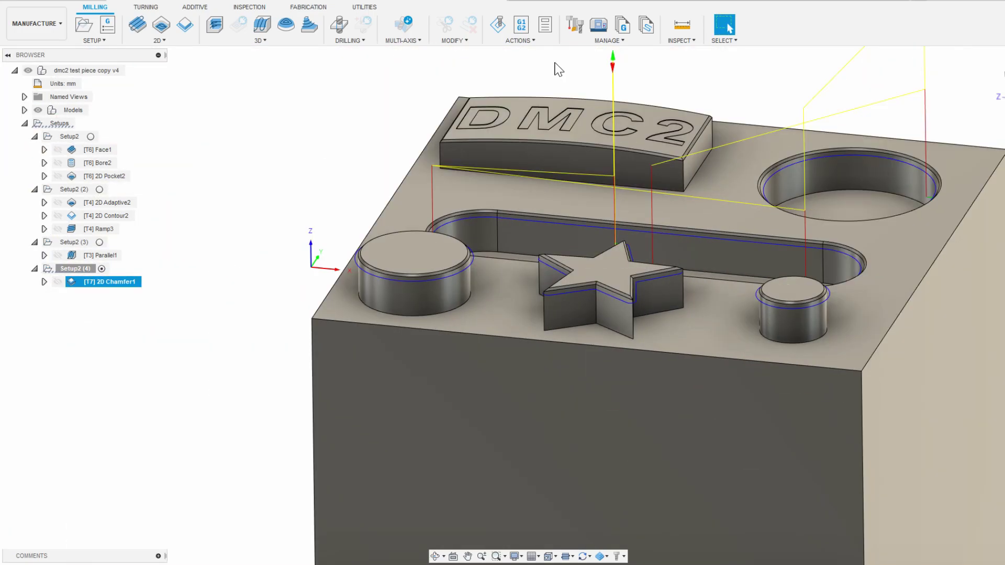
{"action": "scroll", "coordinate": [602, 256], "scroll_direction": "up", "scroll_amount": 10}
{"action": "scroll", "coordinate": [604, 255], "scroll_direction": "down", "scroll_amount": 8}
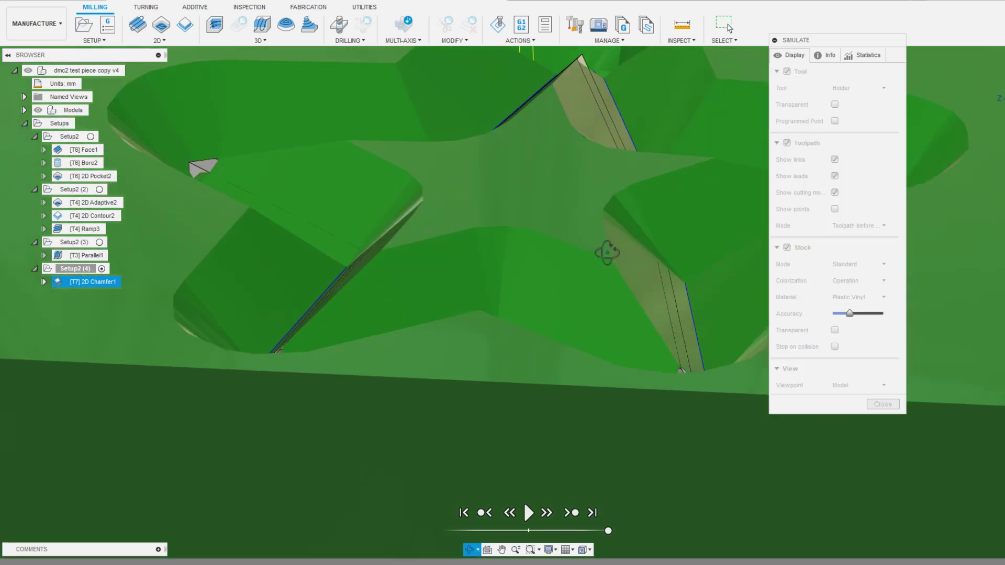
{"action": "scroll", "coordinate": [264, 231], "scroll_direction": "up", "scroll_amount": 10}
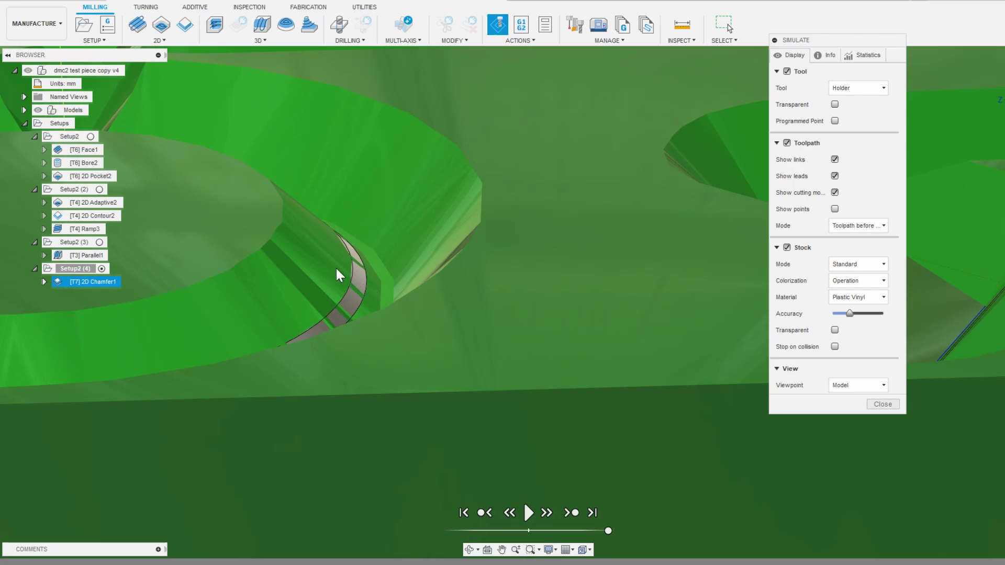
{"action": "scroll", "coordinate": [298, 253], "scroll_direction": "down", "scroll_amount": 10}
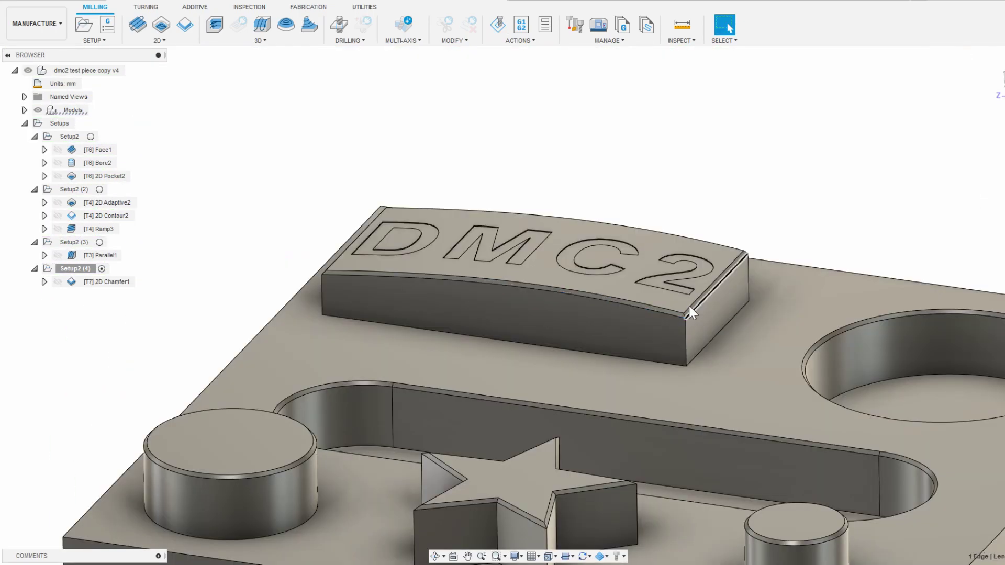
- Create a Trace operation in Setup2 (4) and select the four upper outer edges of the curved DMC2 block as its curves
{"action": "left_click", "coordinate": [74, 272]}
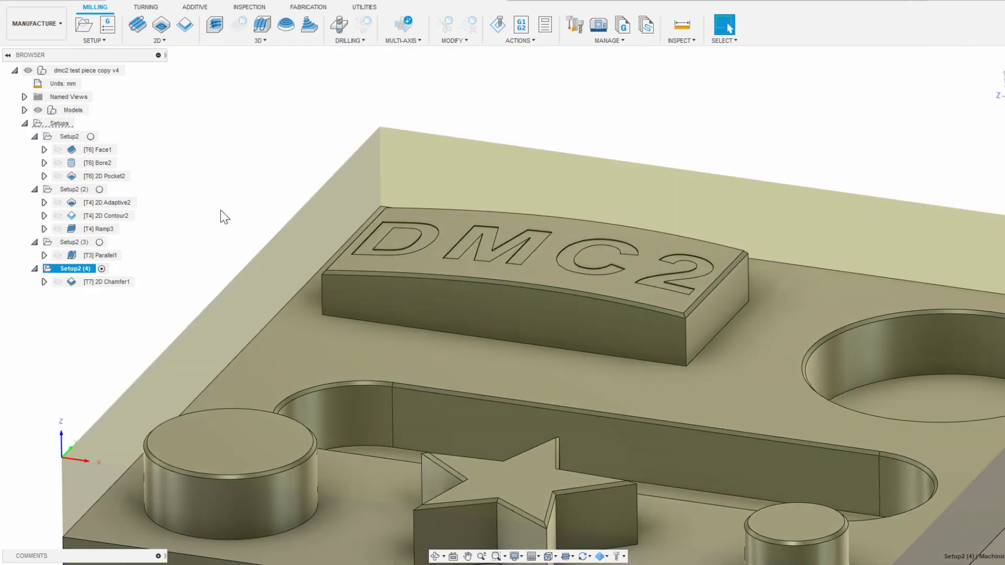
{"action": "left_click", "coordinate": [170, 42]}
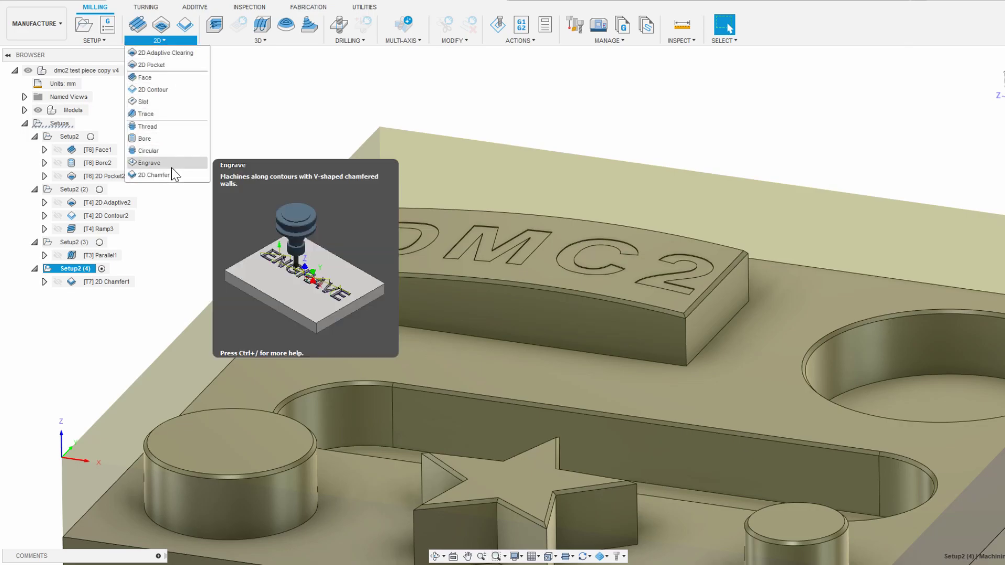
{"action": "left_click", "coordinate": [157, 114]}
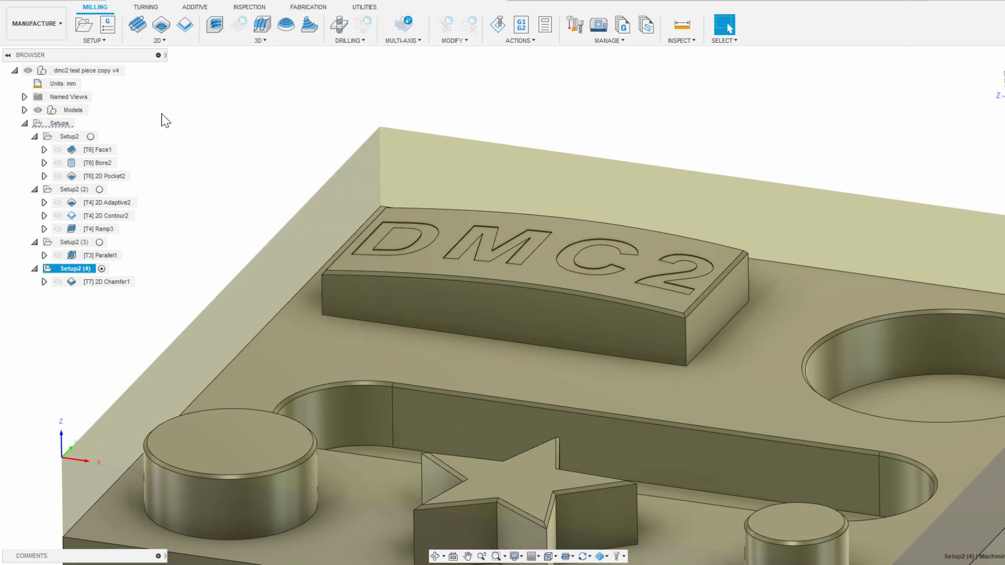
{"action": "scroll", "coordinate": [659, 278], "scroll_direction": "up", "scroll_amount": 2}
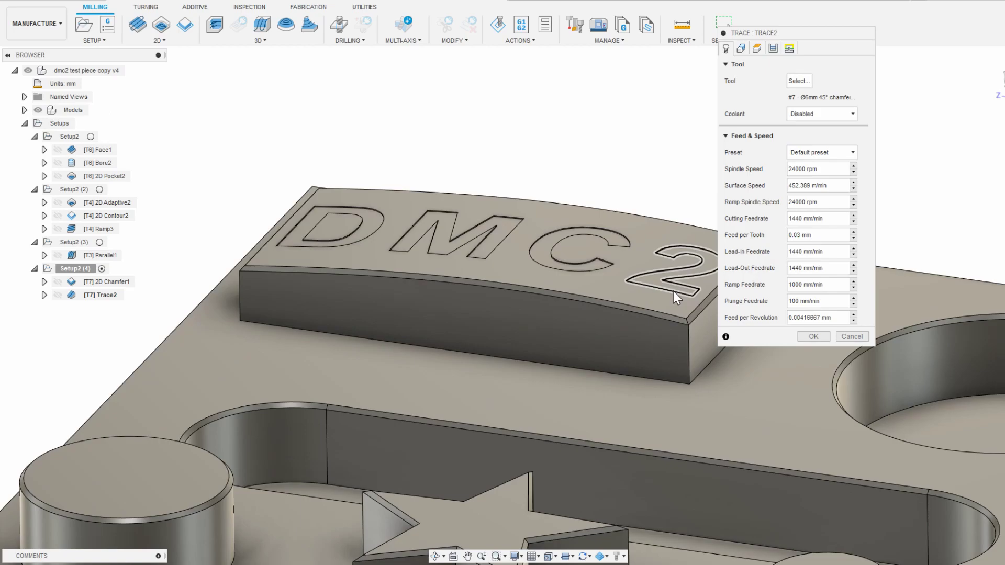
{"action": "left_click", "coordinate": [741, 49]}
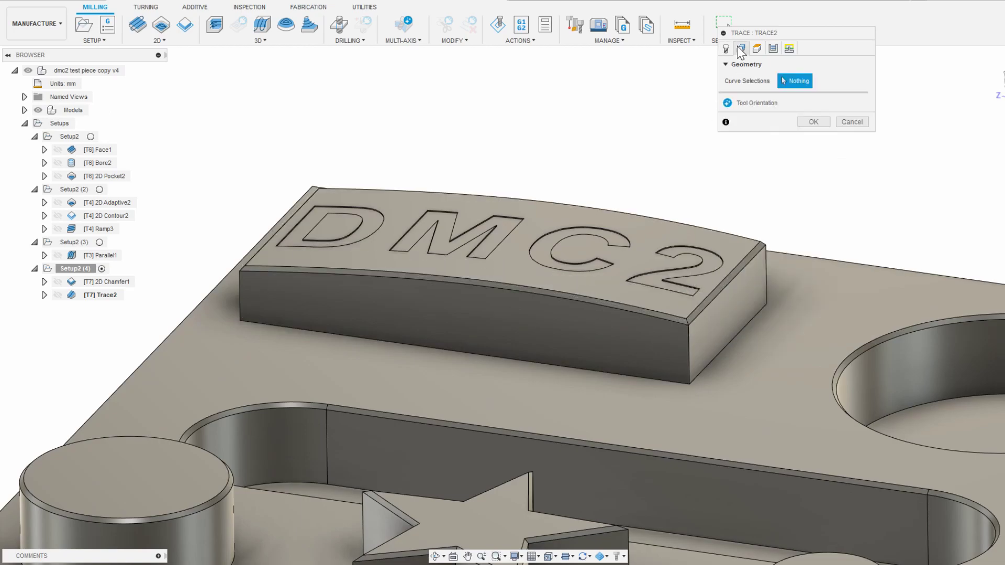
{"action": "left_click", "coordinate": [634, 314]}
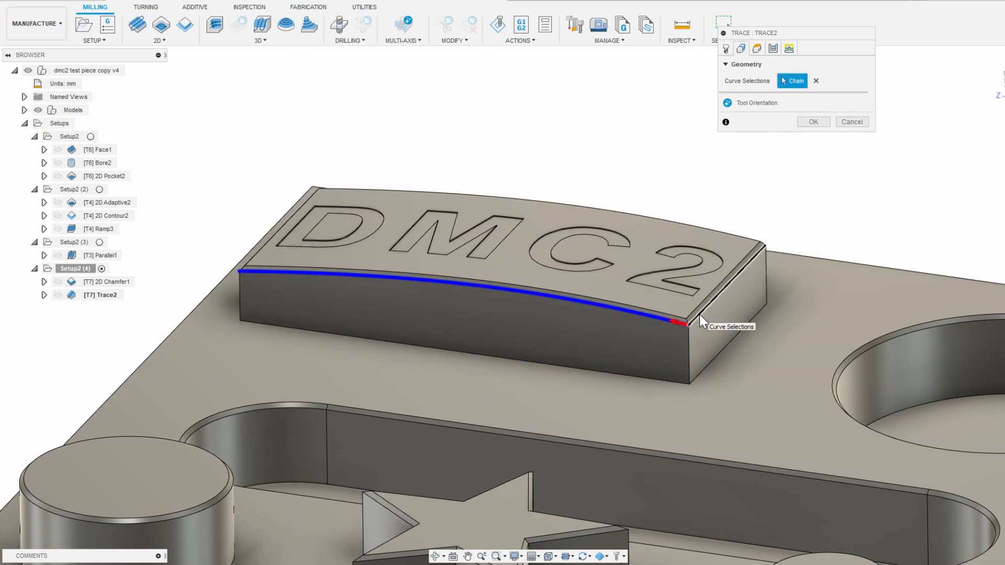
{"action": "left_click", "coordinate": [699, 314]}
{"action": "middle_click_drag", "start_coordinate": [444, 255], "coordinate": [588, 246], "text": "shift"}
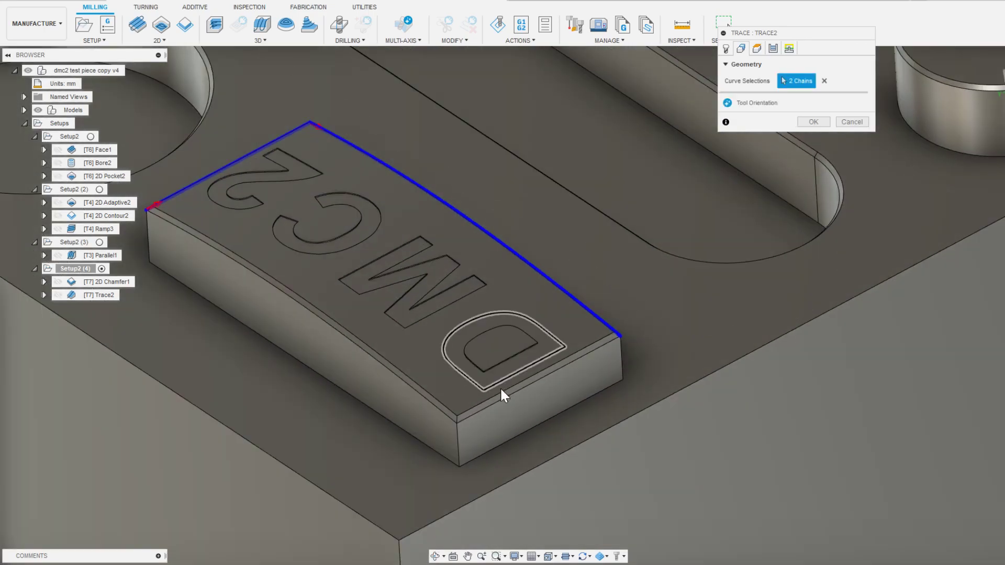
{"action": "left_click", "coordinate": [486, 407]}
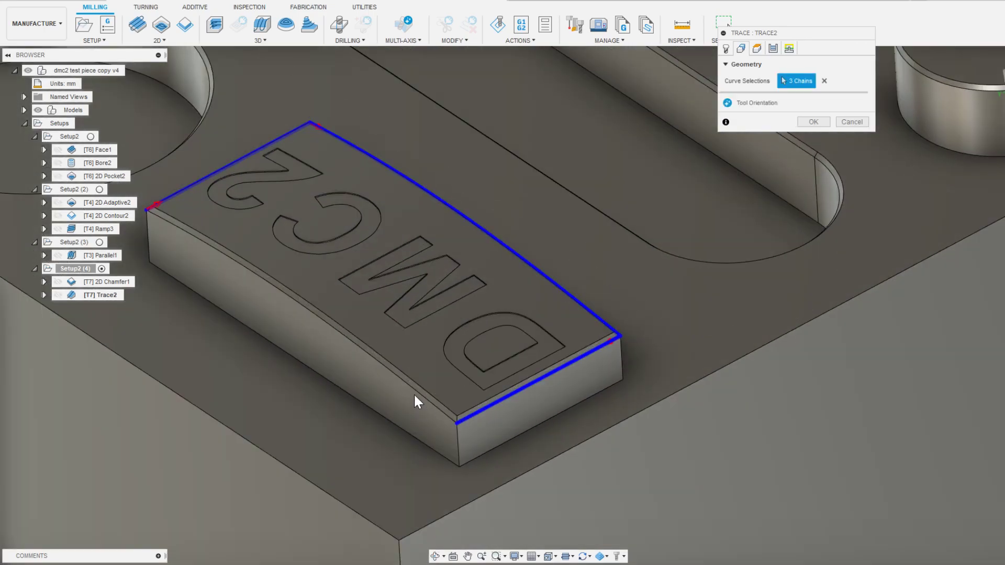
{"action": "left_click", "coordinate": [413, 391]}
{"action": "middle_click_drag", "start_coordinate": [494, 365], "coordinate": [286, 289], "text": "shift"}
{"action": "scroll", "coordinate": [291, 289], "scroll_direction": "down", "scroll_amount": 2}
- Use Chamfer in the edge trace with 0 mm width and 0 mm tip offset, and generate the toolpath
{"action": "left_click", "coordinate": [757, 48]}
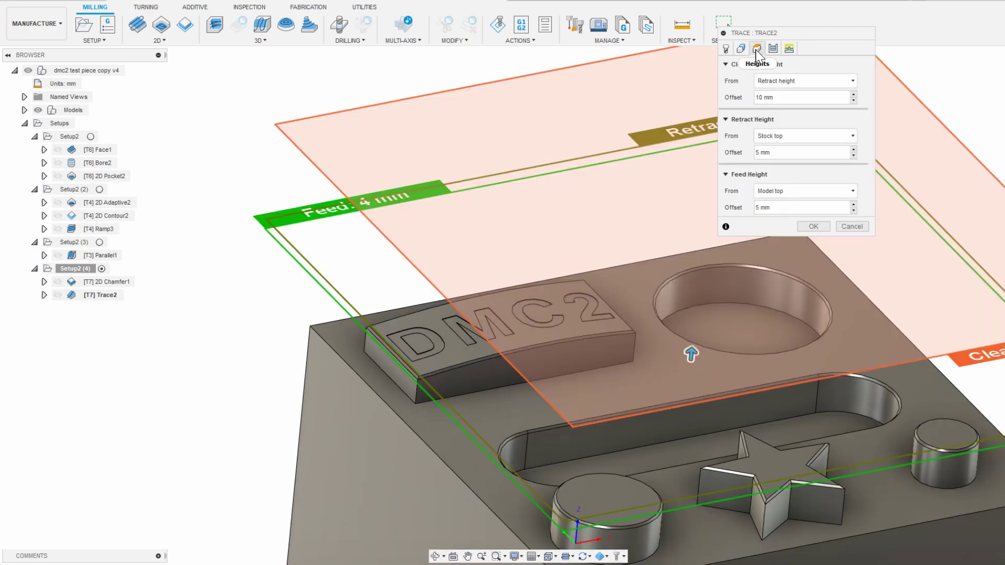
{"action": "left_click", "coordinate": [773, 49]}
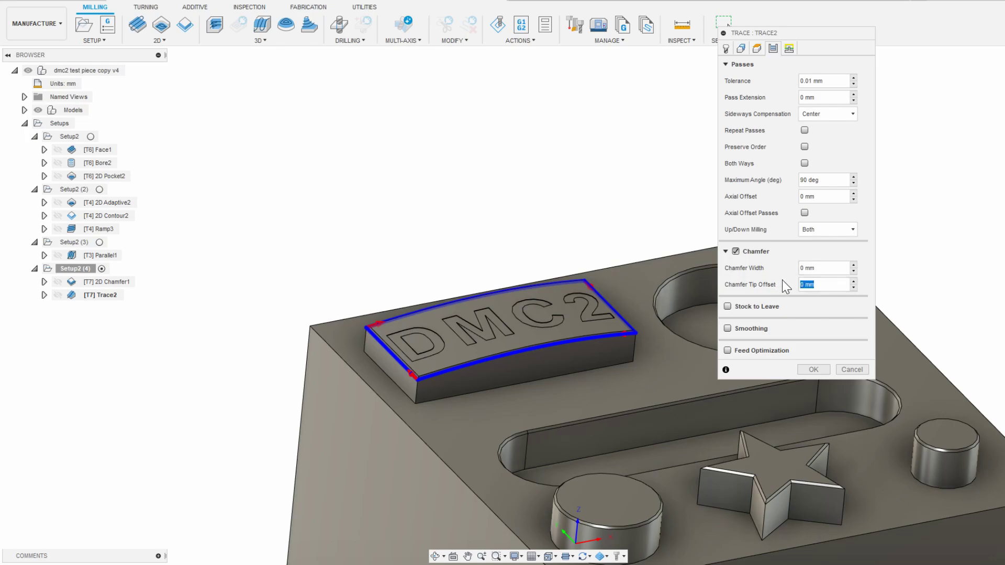
{"action": "left_click", "coordinate": [814, 369]}
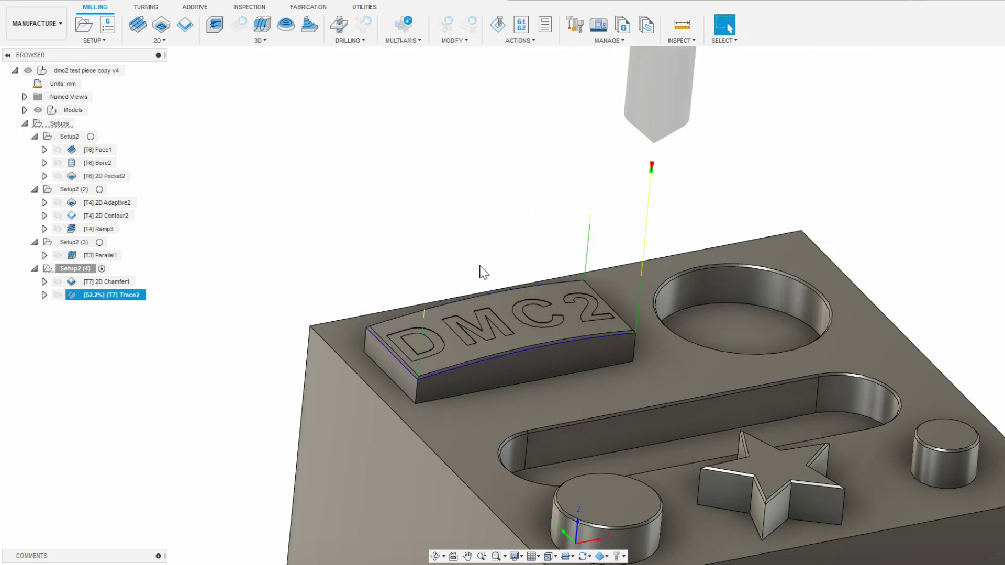
- Examine the trace toolpath along the curved block's edges and the recessed faces of the D, M, C and 2 letters
{"action": "middle_click_drag", "start_coordinate": [480, 266], "coordinate": [432, 273], "text": "shift"}
{"action": "scroll", "coordinate": [412, 309], "scroll_direction": "up", "scroll_amount": 5}
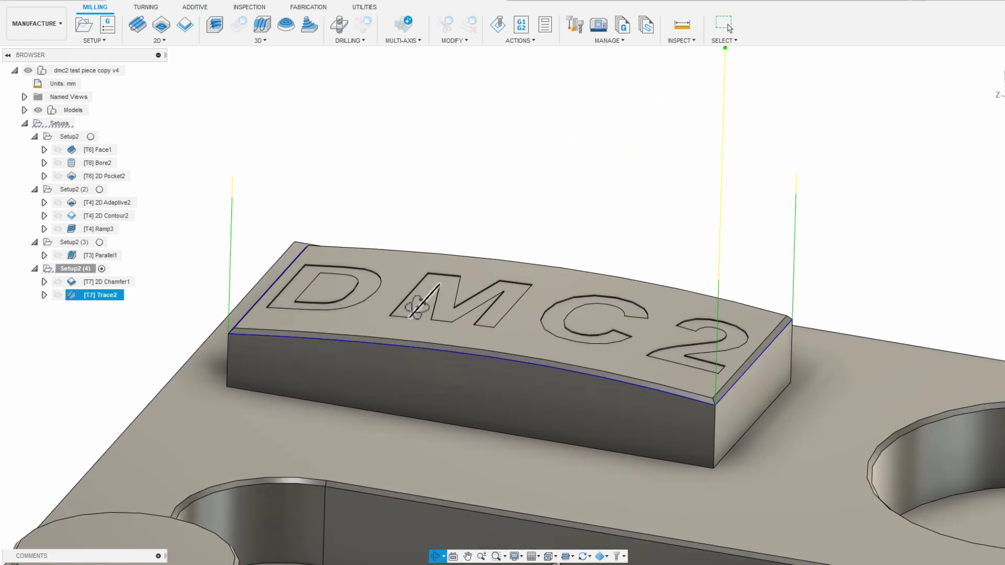
{"action": "middle_click_drag", "start_coordinate": [416, 306], "coordinate": [541, 296], "text": "shift"}
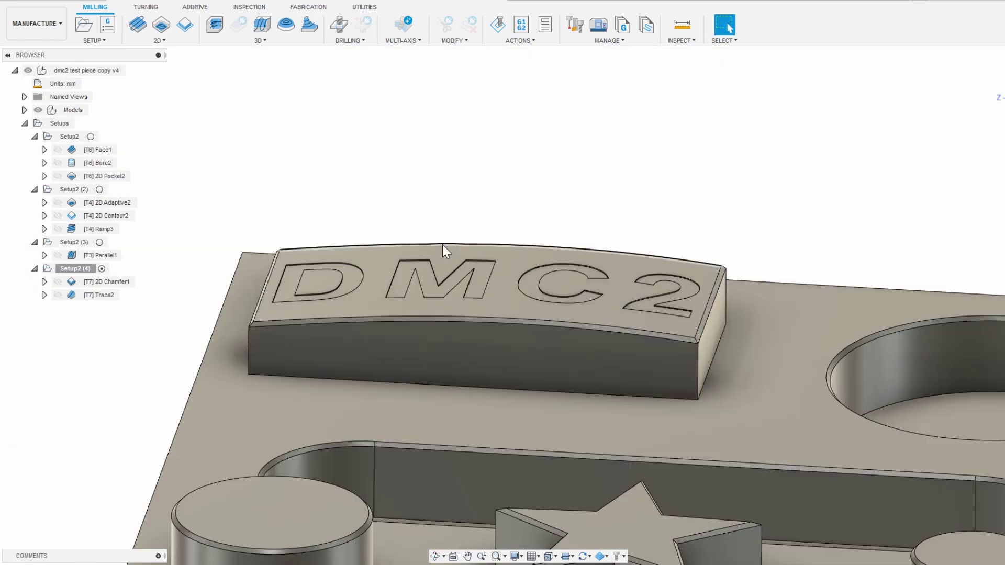
{"action": "scroll", "coordinate": [388, 275], "scroll_direction": "up", "scroll_amount": 3}
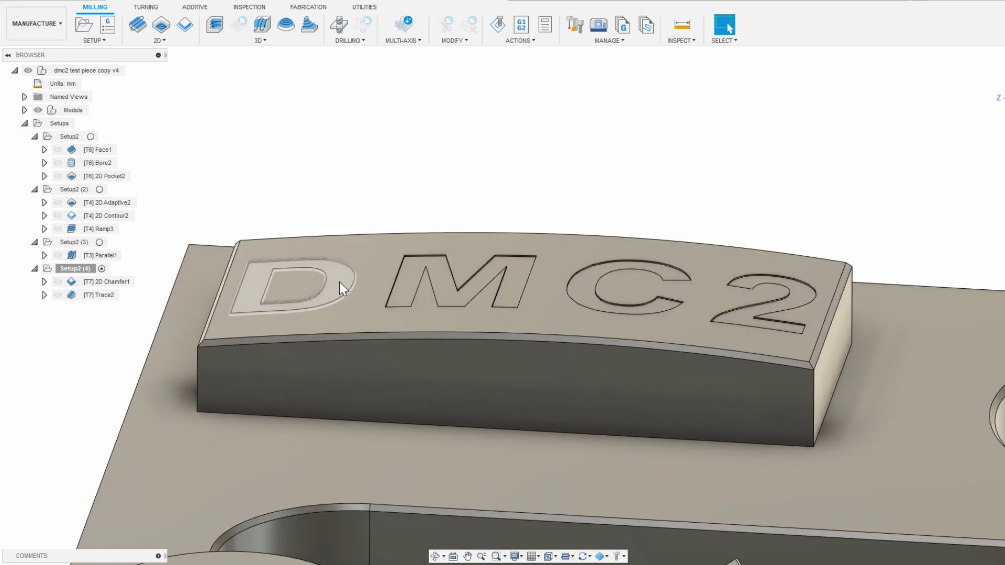
{"action": "left_click", "coordinate": [340, 284]}
{"action": "left_click", "coordinate": [460, 285]}
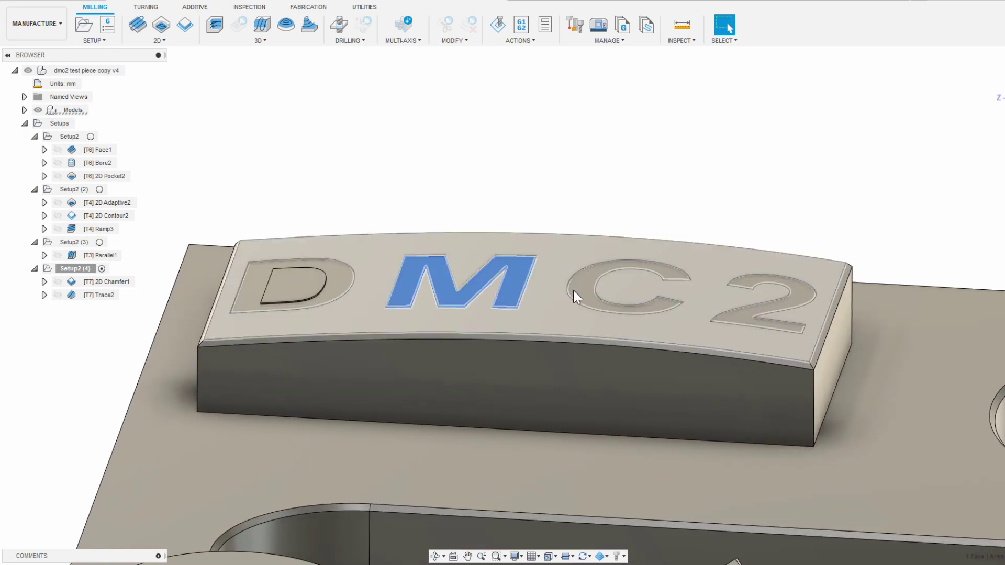
{"action": "left_click", "coordinate": [574, 291]}
{"action": "left_click", "coordinate": [738, 318]}
{"action": "scroll", "coordinate": [737, 317], "scroll_direction": "down", "scroll_amount": 3}
{"action": "left_click", "coordinate": [506, 228]}
- Duplicate the Trace2 operation and clear the curve selections in the copy
{"action": "right_click", "coordinate": [102, 294]}
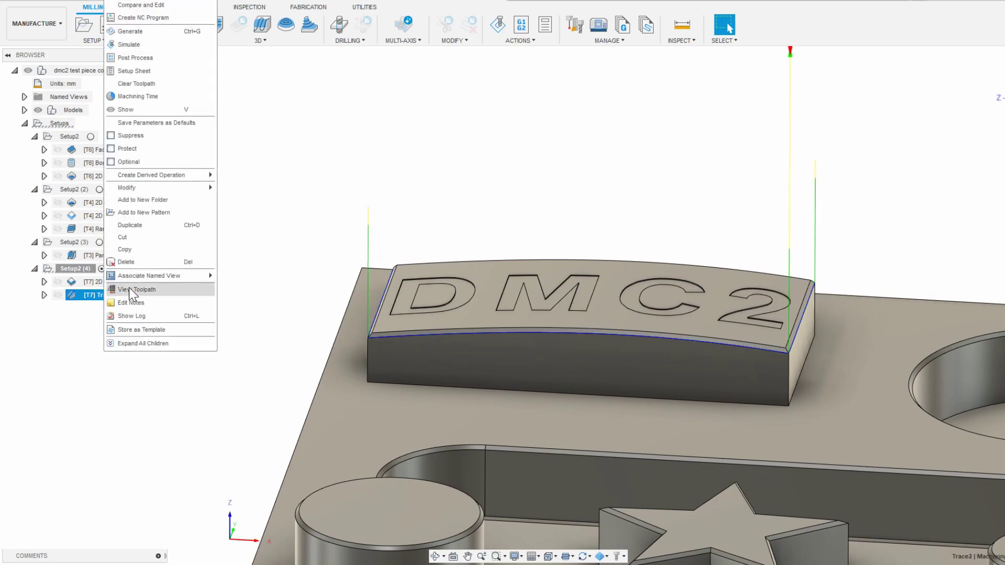
{"action": "left_click", "coordinate": [151, 228]}
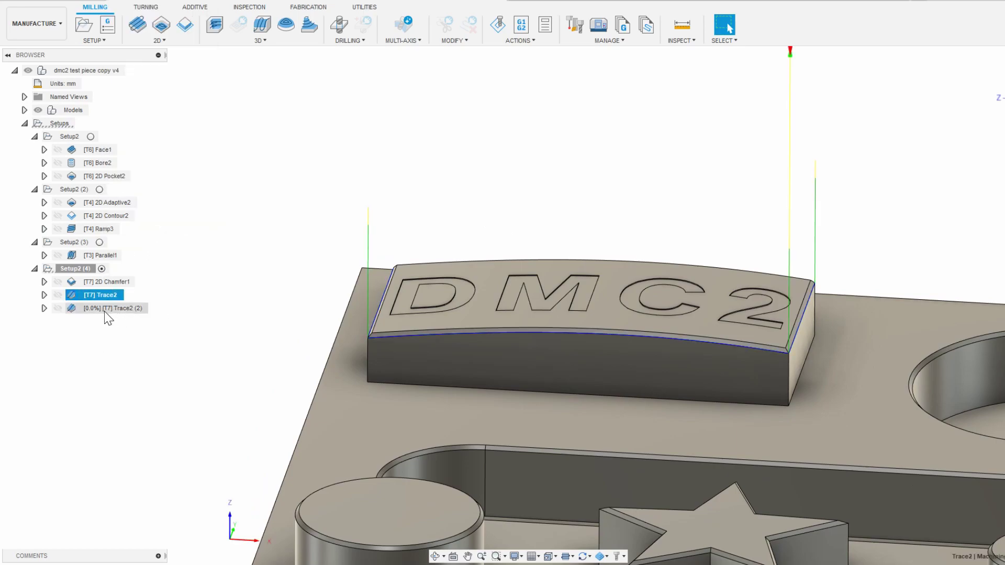
{"action": "double_click", "coordinate": [100, 309]}
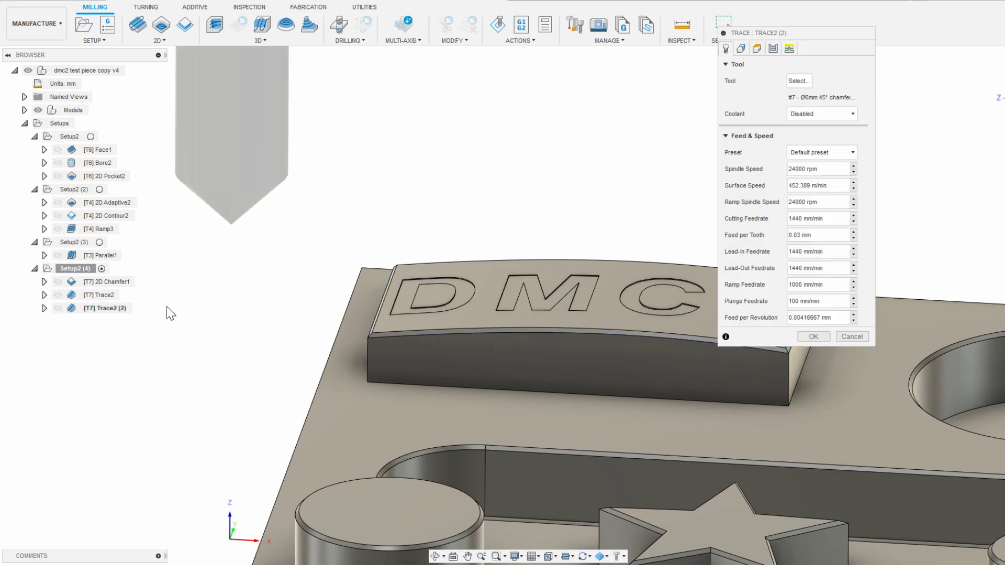
{"action": "left_click", "coordinate": [741, 50]}
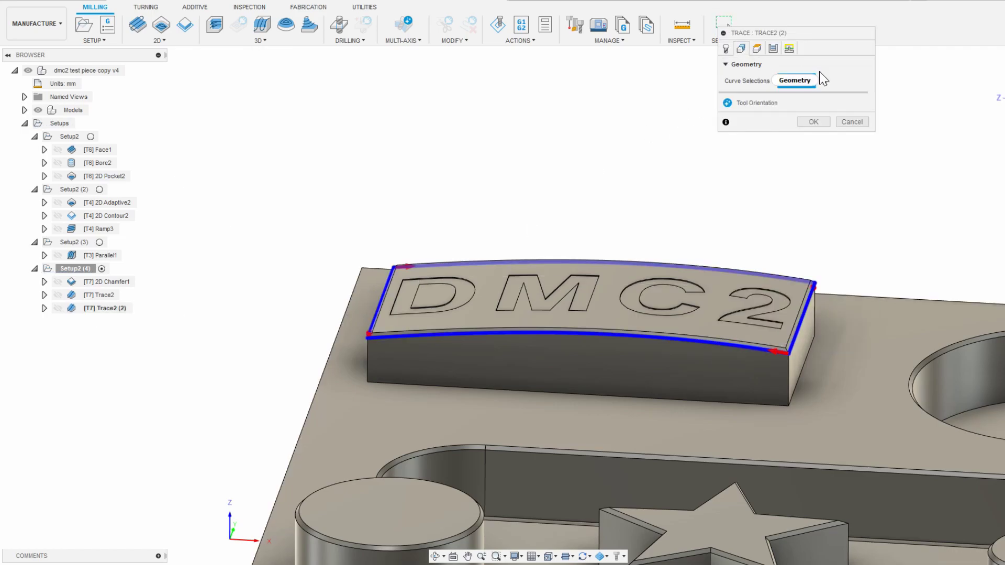
{"action": "left_click", "coordinate": [822, 84]}
- Select the bottom outlines of the letters D (outer and inner), M, C and 2 as the copied trace's curves
{"action": "scroll", "coordinate": [444, 285], "scroll_direction": "up", "scroll_amount": 3}
{"action": "scroll", "coordinate": [445, 284], "scroll_direction": "up", "scroll_amount": 5}
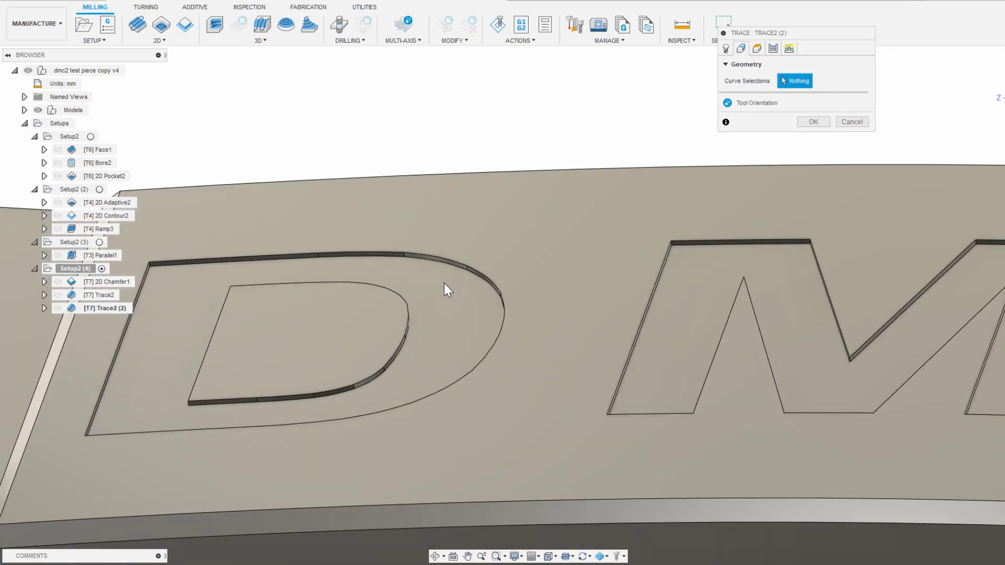
{"action": "left_click", "coordinate": [433, 255]}
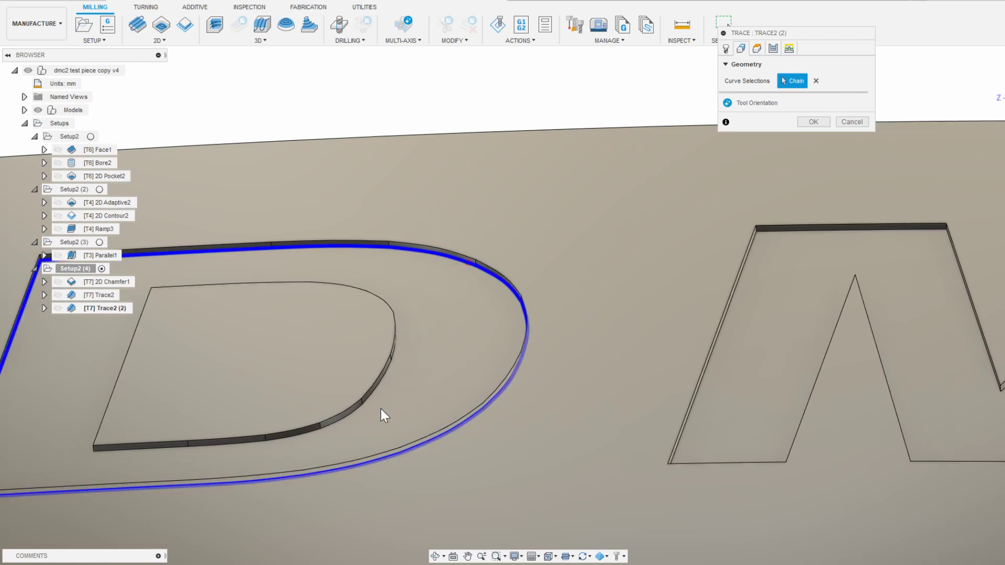
{"action": "left_click", "coordinate": [357, 409]}
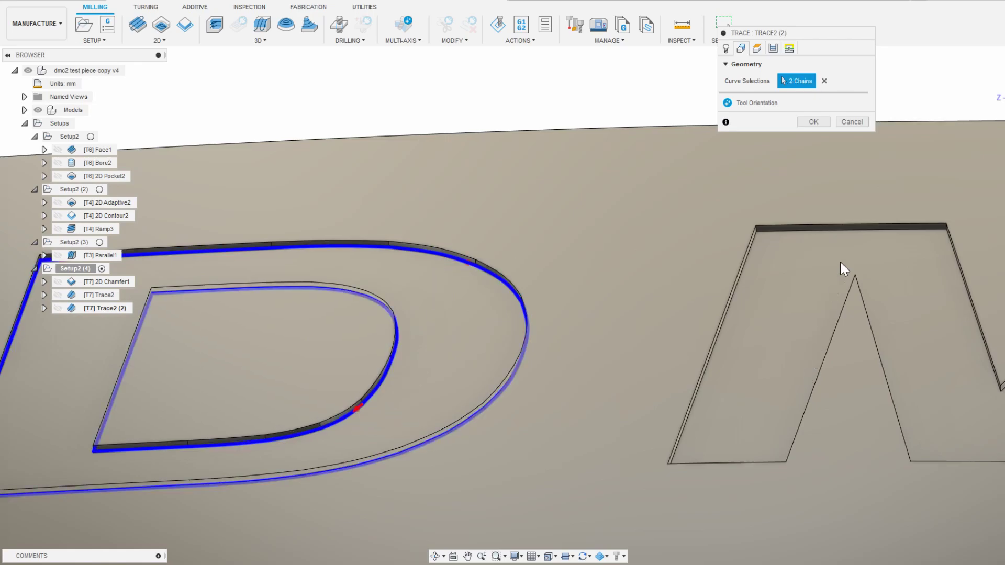
{"action": "left_click", "coordinate": [841, 233]}
{"action": "scroll", "coordinate": [569, 270], "scroll_direction": "down", "scroll_amount": 4}
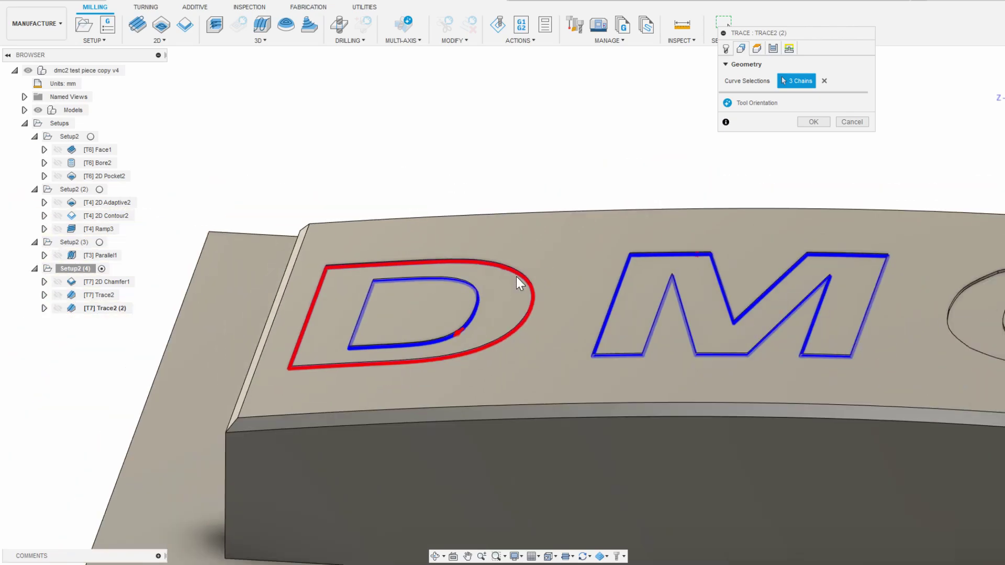
{"action": "scroll", "coordinate": [856, 313], "scroll_direction": "down", "scroll_amount": 3}
{"action": "scroll", "coordinate": [828, 263], "scroll_direction": "up", "scroll_amount": 6}
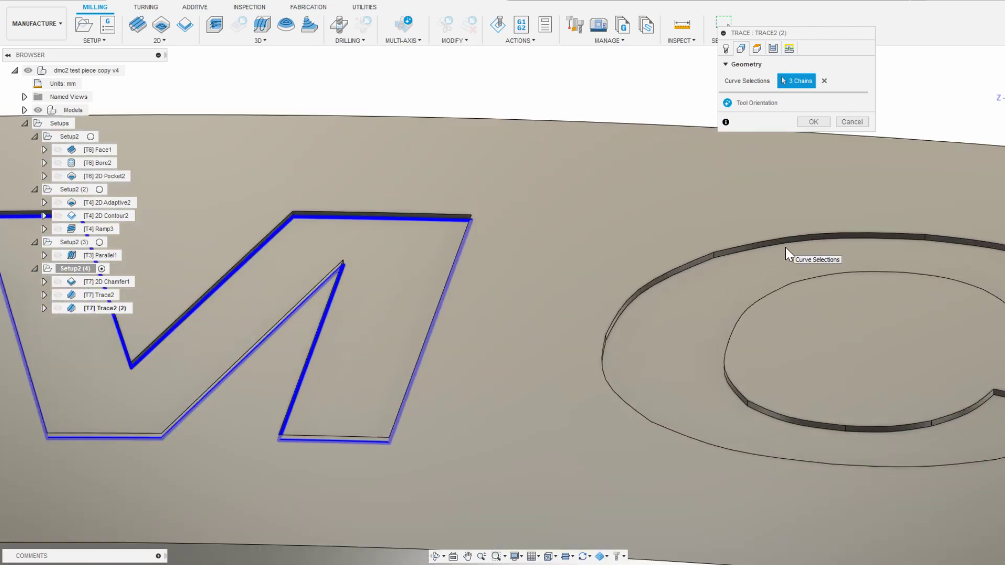
{"action": "left_click", "coordinate": [784, 245]}
{"action": "scroll", "coordinate": [461, 281], "scroll_direction": "down", "scroll_amount": 5}
{"action": "scroll", "coordinate": [777, 288], "scroll_direction": "up", "scroll_amount": 5}
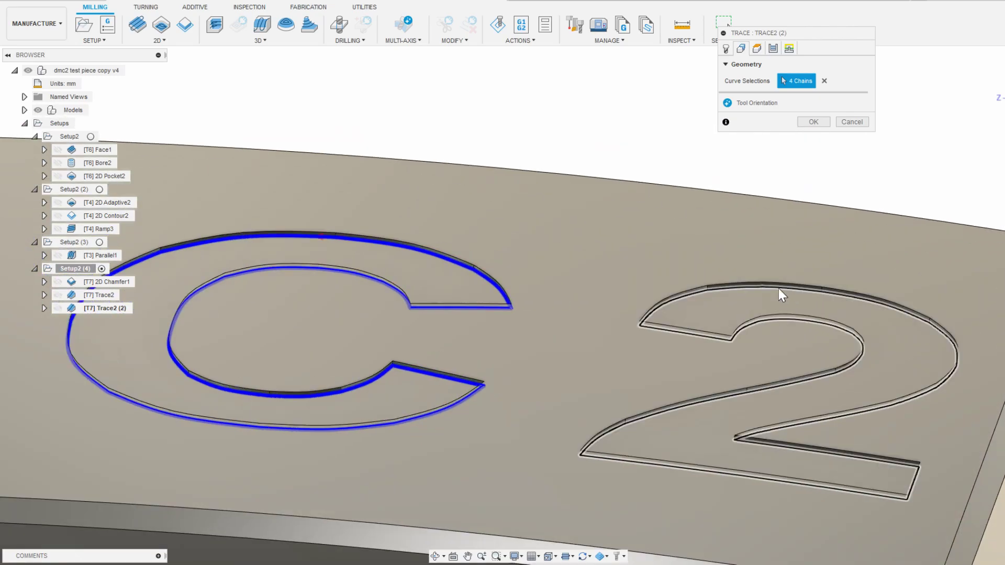
{"action": "scroll", "coordinate": [777, 288], "scroll_direction": "up", "scroll_amount": 2}
{"action": "left_click", "coordinate": [712, 288]}
{"action": "scroll", "coordinate": [713, 291], "scroll_direction": "down", "scroll_amount": 2}
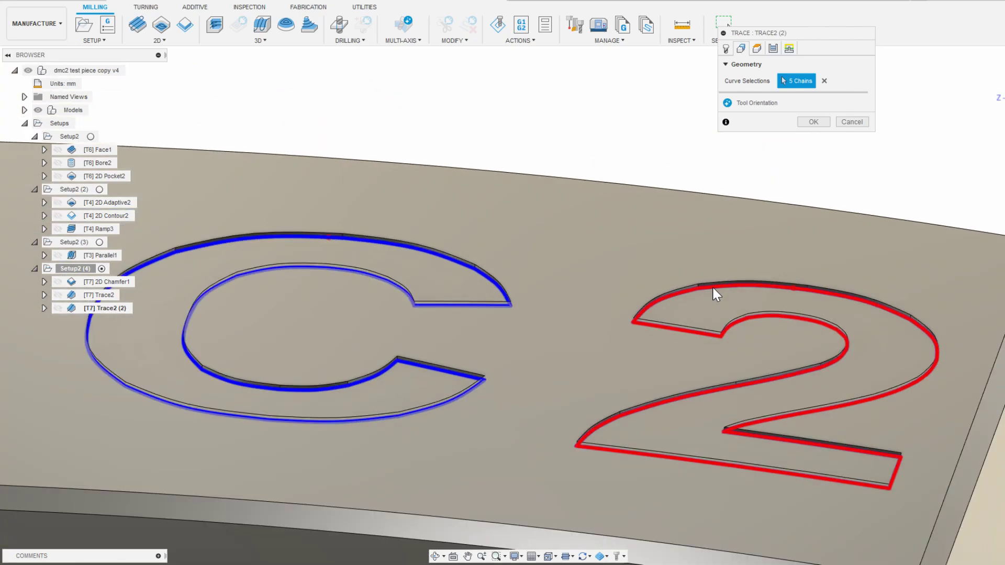
{"action": "scroll", "coordinate": [715, 295], "scroll_direction": "down", "scroll_amount": 5}
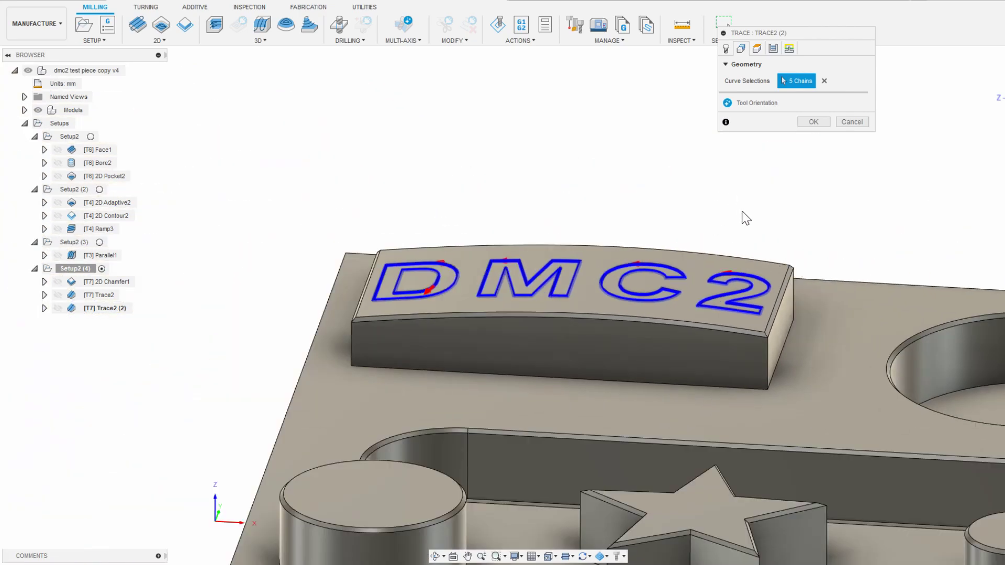
- Turn off Chamfer in the lettering trace and generate its toolpath over the DMC2 letters
{"action": "left_click", "coordinate": [773, 49]}
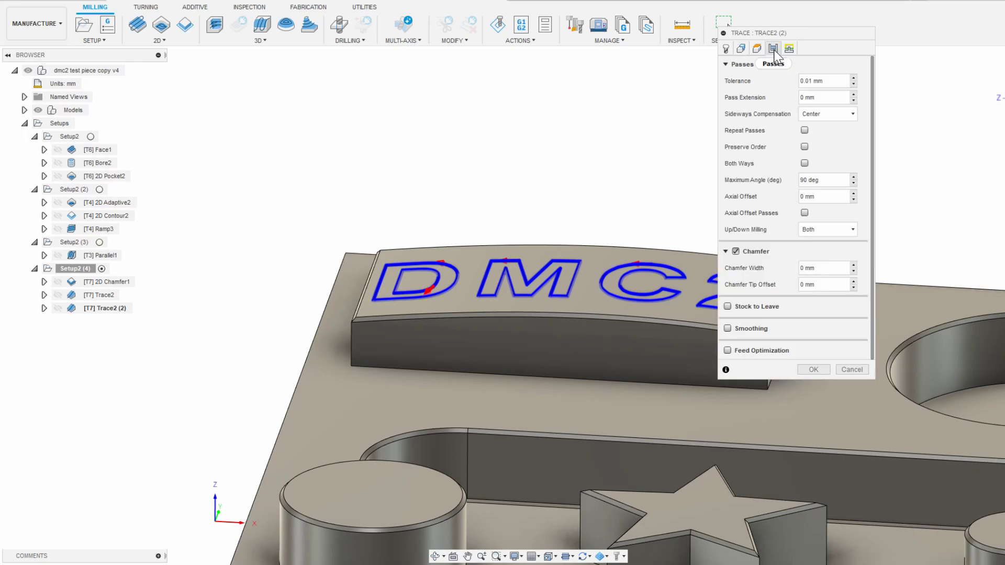
{"action": "left_click", "coordinate": [736, 252]}
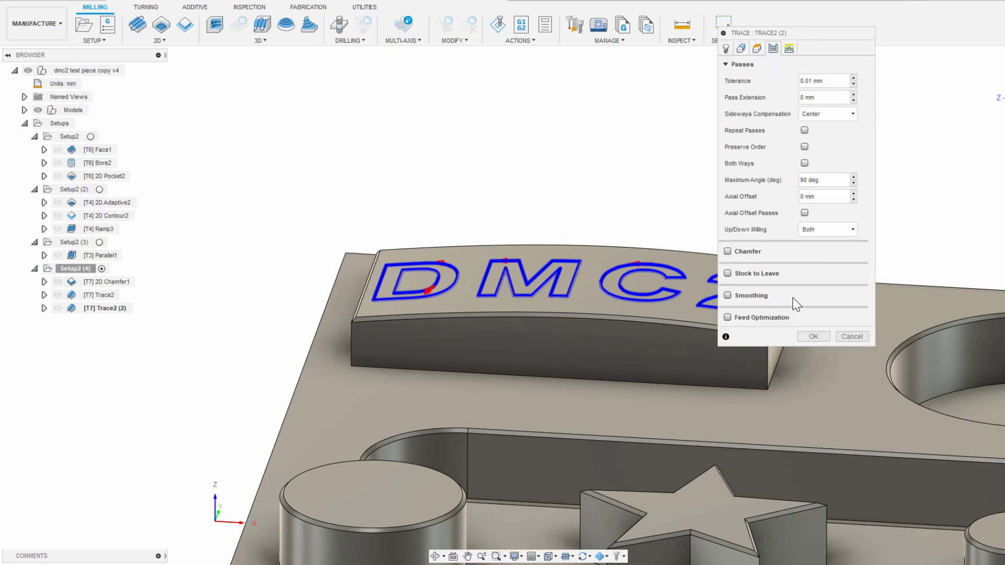
{"action": "left_click", "coordinate": [813, 337]}
{"action": "scroll", "coordinate": [454, 278], "scroll_direction": "up", "scroll_amount": 3}
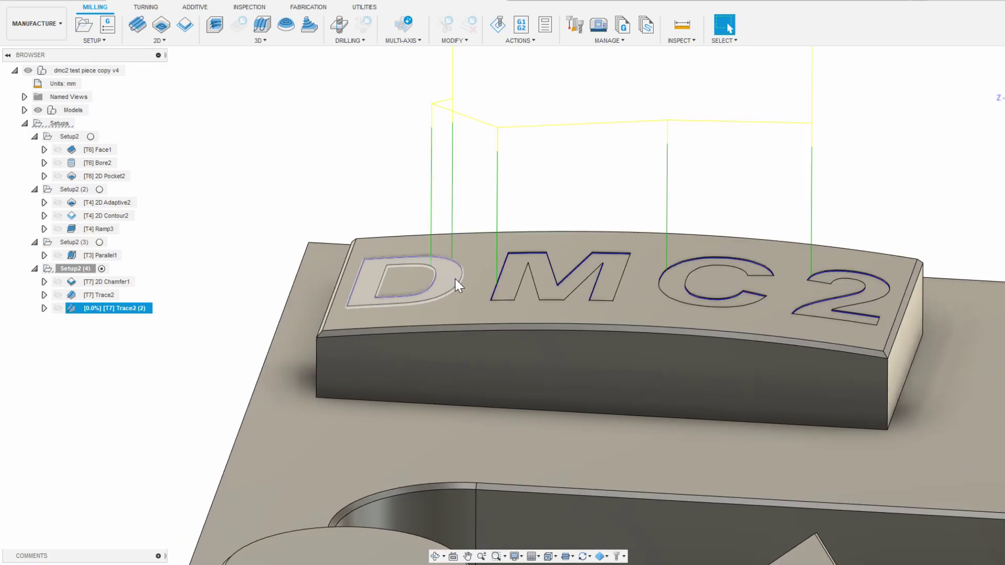
{"action": "middle_click_drag", "start_coordinate": [456, 287], "coordinate": [457, 291], "text": "shift"}
{"action": "scroll", "coordinate": [764, 262], "scroll_direction": "up", "scroll_amount": 3}
{"action": "scroll", "coordinate": [758, 273], "scroll_direction": "down", "scroll_amount": 5}
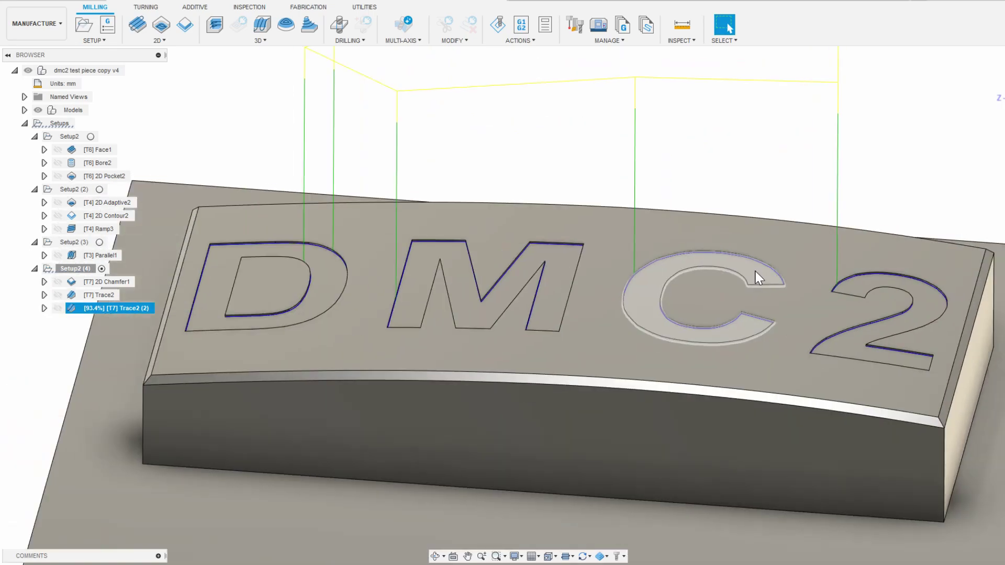
{"action": "scroll", "coordinate": [716, 272], "scroll_direction": "down", "scroll_amount": 4}
{"action": "left_click", "coordinate": [336, 222]}
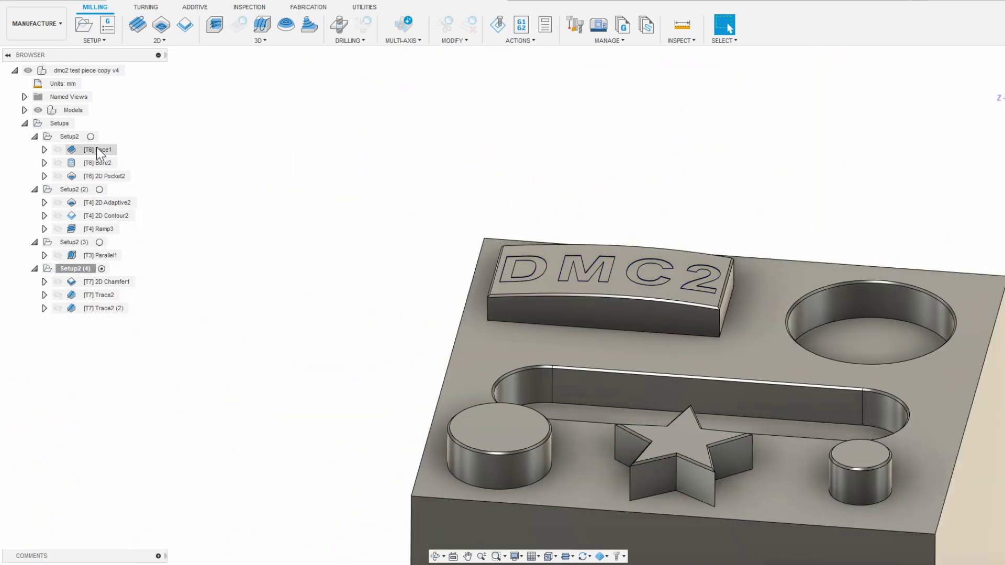
- Simulate the machining of all setups together, running through to the final lettering trace
{"action": "left_click", "coordinate": [61, 125]}
{"action": "left_click", "coordinate": [497, 25]}
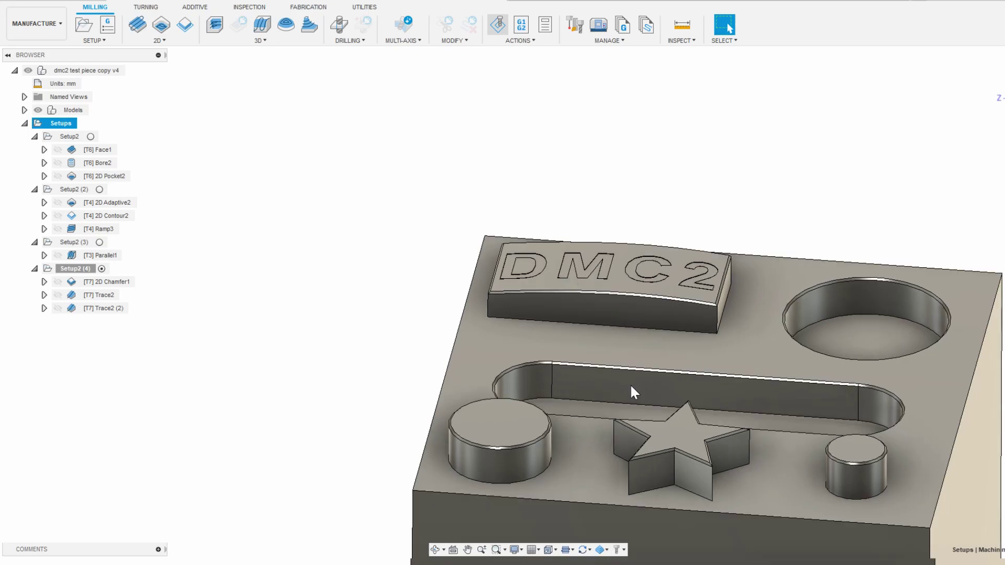
{"action": "left_click", "coordinate": [529, 513]}
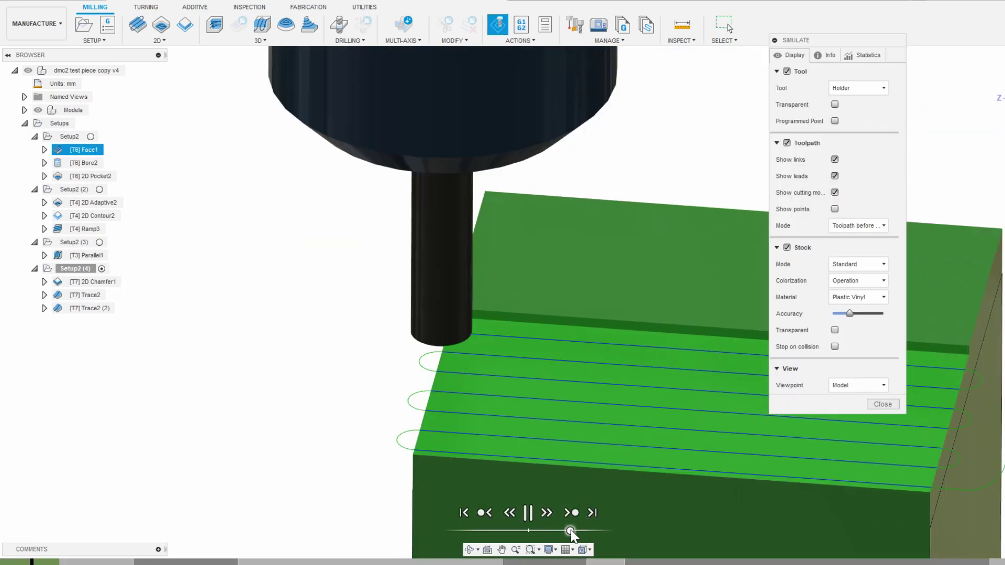
{"action": "scroll", "coordinate": [378, 368], "scroll_direction": "down", "scroll_amount": 3}
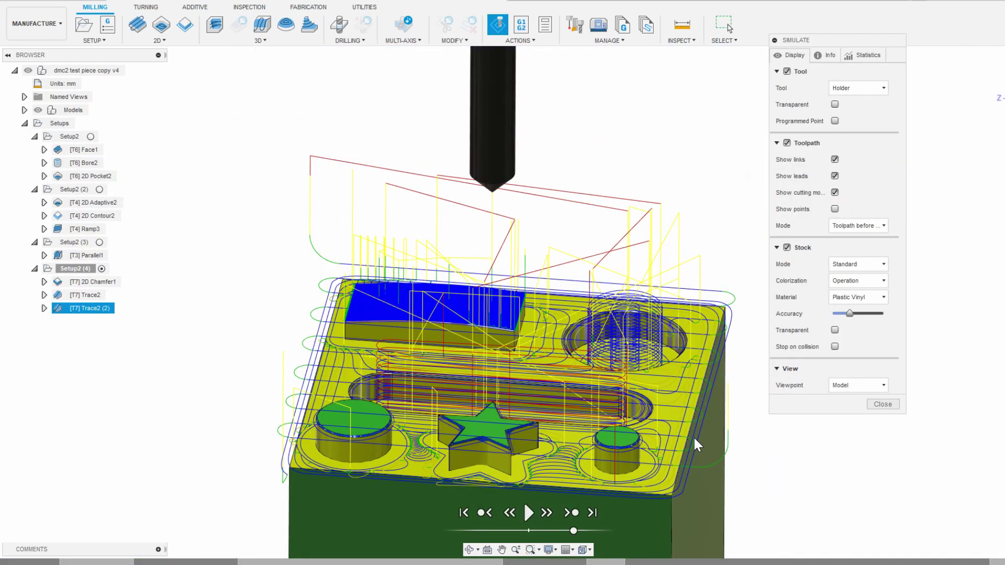
- Hide the toolpath in the simulation and keep the machined stock displayed
{"action": "scroll", "coordinate": [409, 310], "scroll_direction": "up", "scroll_amount": 6}
{"action": "scroll", "coordinate": [405, 305], "scroll_direction": "down", "scroll_amount": 5}
{"action": "middle_click_drag", "start_coordinate": [405, 304], "coordinate": [396, 248], "text": "shift"}
{"action": "scroll", "coordinate": [396, 248], "scroll_direction": "down", "scroll_amount": 2}
{"action": "left_click", "coordinate": [786, 247]}
{"action": "scroll", "coordinate": [636, 367], "scroll_direction": "down", "scroll_amount": 2}
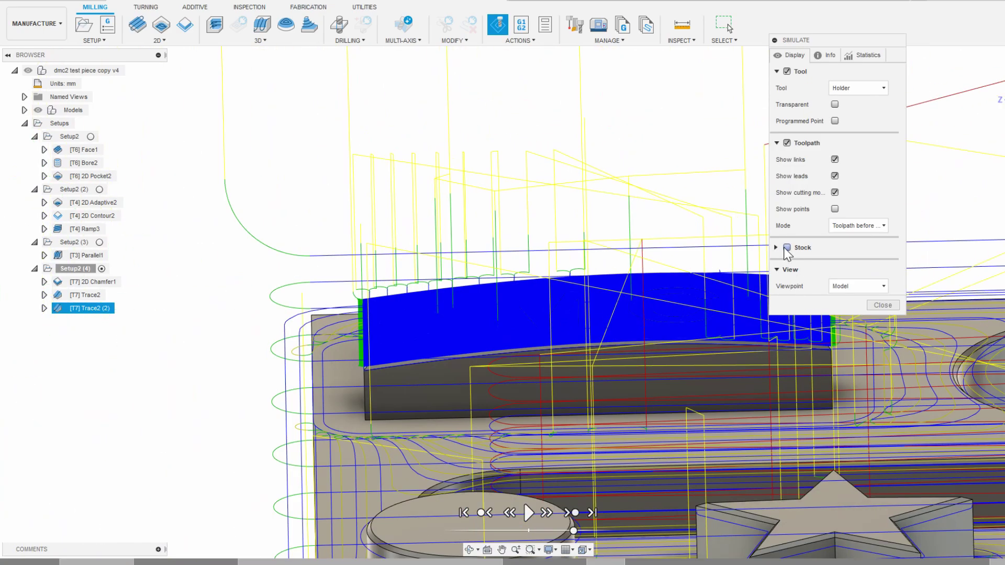
{"action": "left_click", "coordinate": [786, 248]}
{"action": "left_click", "coordinate": [787, 142]}
- Examine the simulated stock at the curved block's chamfered edges and around the DMC2 lettering
{"action": "scroll", "coordinate": [597, 343], "scroll_direction": "down", "scroll_amount": 1}
{"action": "scroll", "coordinate": [519, 405], "scroll_direction": "down", "scroll_amount": 3}
{"action": "middle_click_drag", "start_coordinate": [519, 405], "coordinate": [699, 400], "text": "shift"}
{"action": "scroll", "coordinate": [510, 240], "scroll_direction": "up", "scroll_amount": 8}
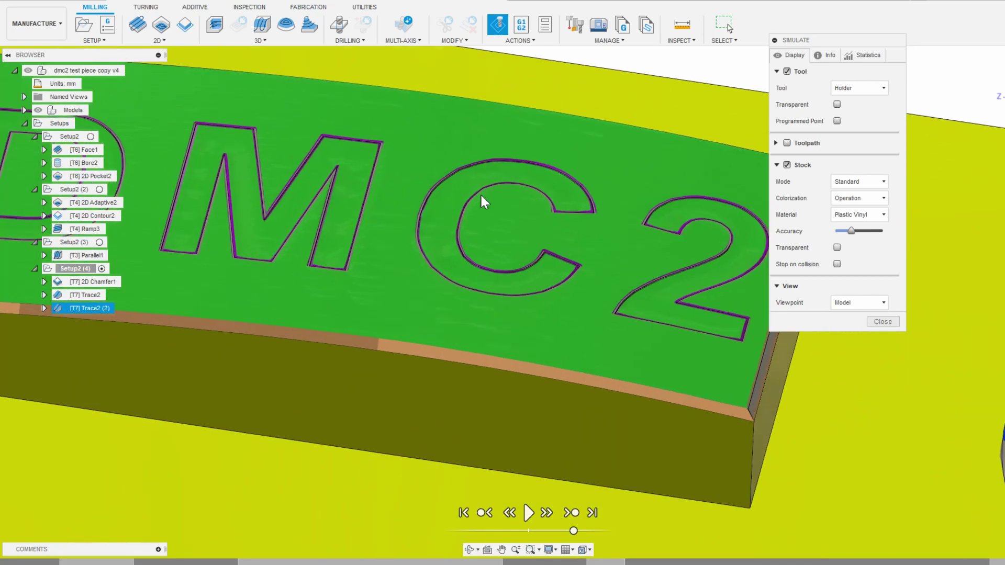
{"action": "middle_click_drag", "start_coordinate": [491, 233], "coordinate": [522, 200], "text": "shift"}
{"action": "scroll", "coordinate": [610, 394], "scroll_direction": "up", "scroll_amount": 6}
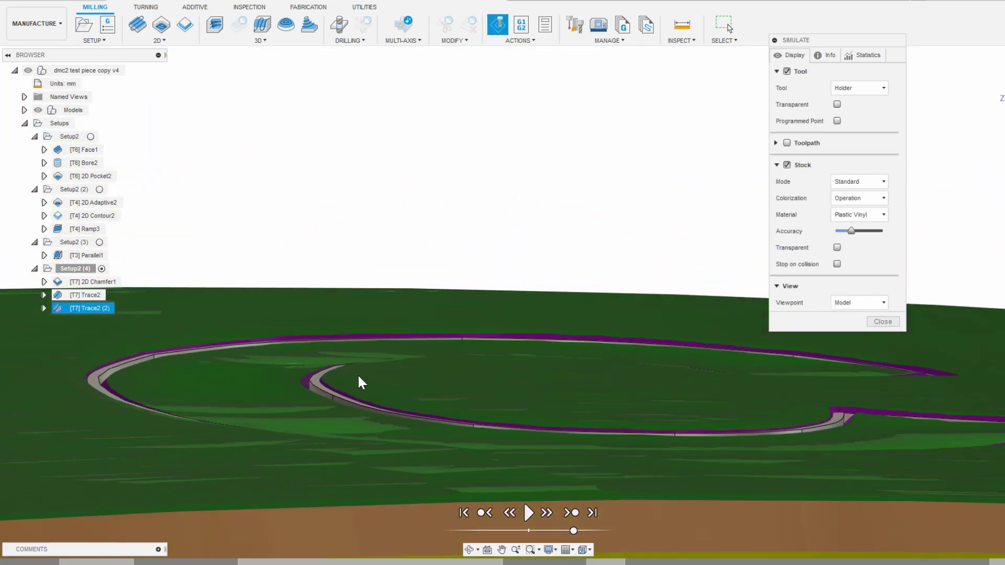
{"action": "scroll", "coordinate": [673, 366], "scroll_direction": "down", "scroll_amount": 10}
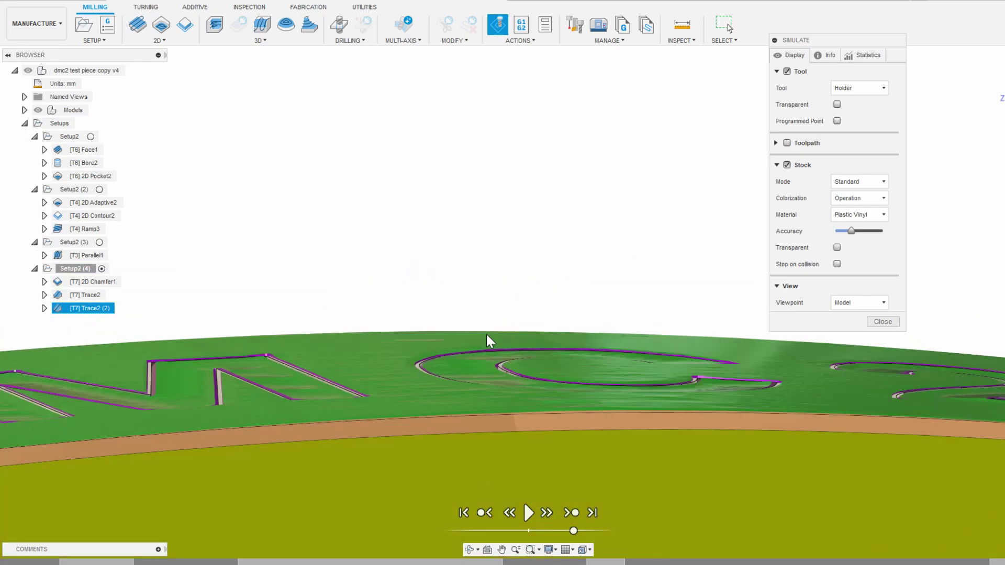
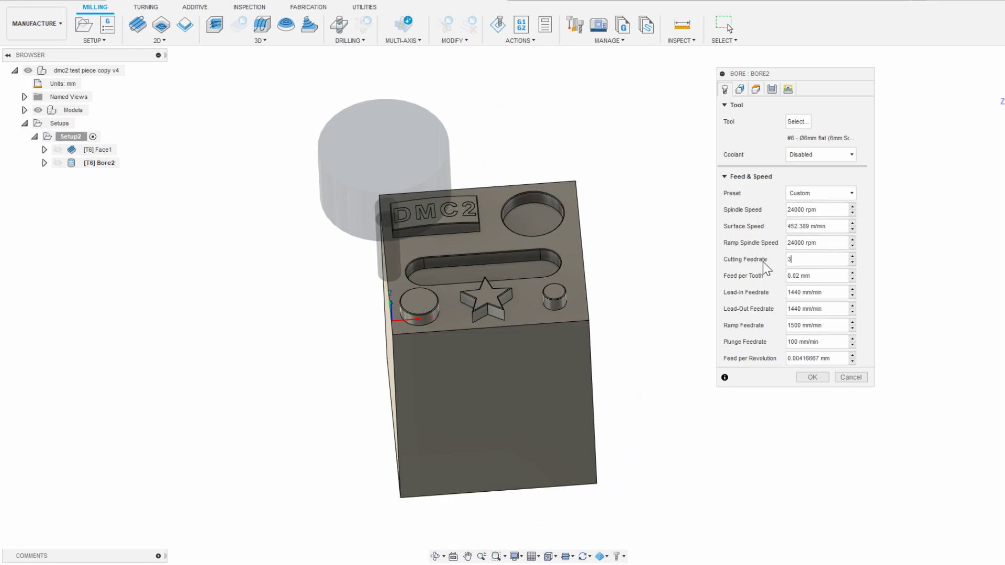
- Select the large round pocket's circular face as the geometry for the Bore operation
{"action": "left_click", "coordinate": [739, 91]}
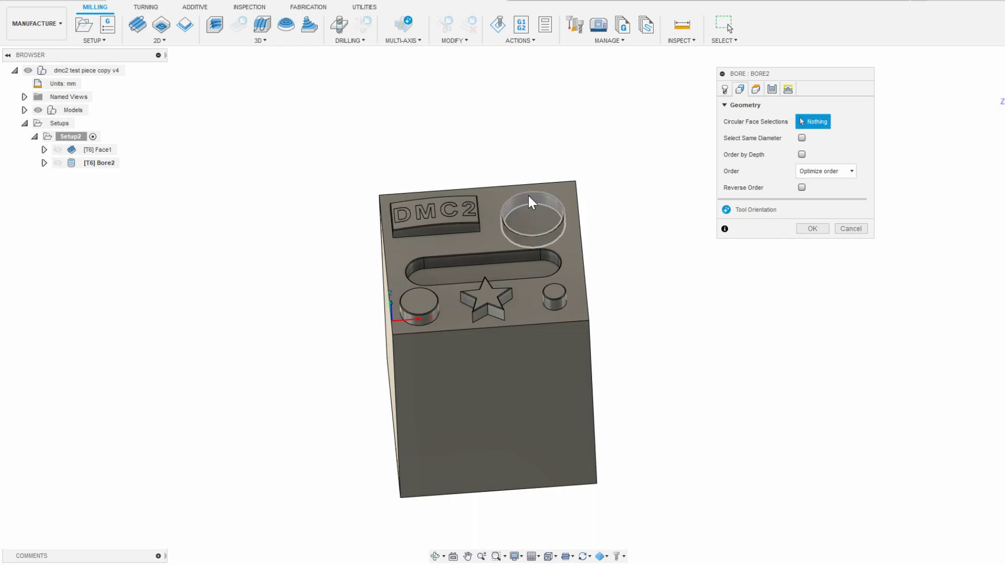
{"action": "left_click", "coordinate": [549, 199]}
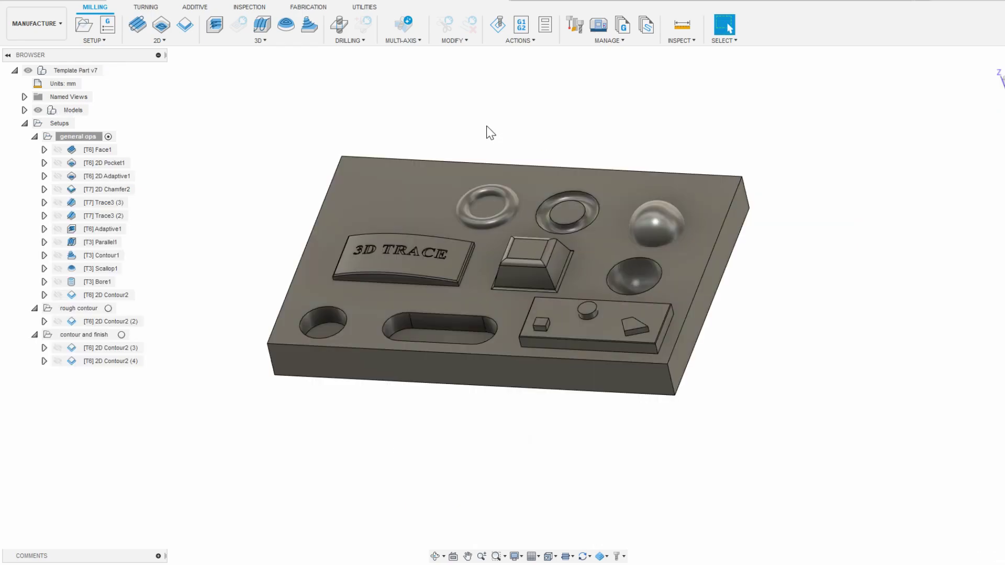
- Examine the toolpath of each operation in the general ops setup, from Face1 through 2D Contour2
{"action": "scroll", "coordinate": [451, 144], "scroll_direction": "up", "scroll_amount": 3}
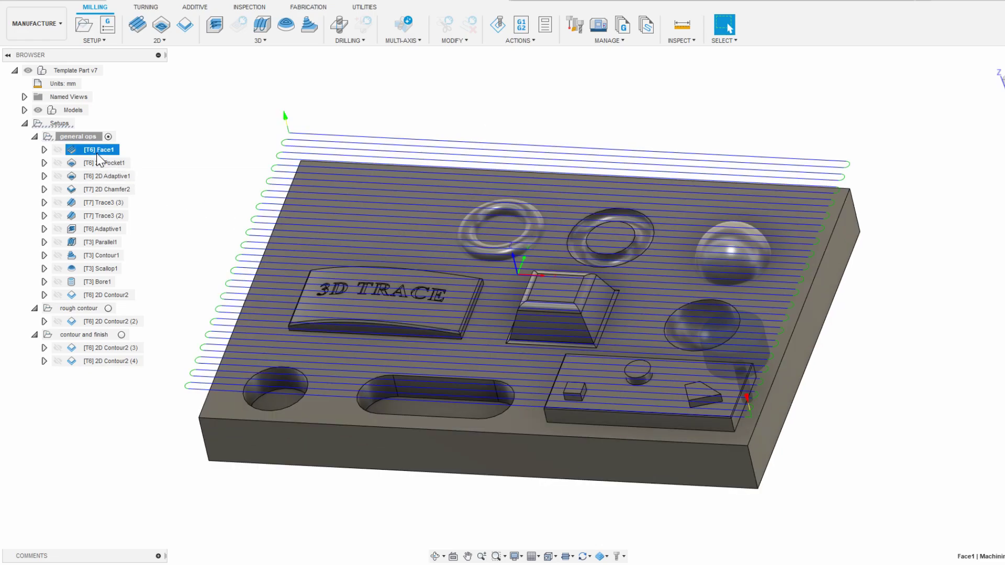
{"action": "left_click", "coordinate": [98, 162]}
{"action": "left_click", "coordinate": [103, 177]}
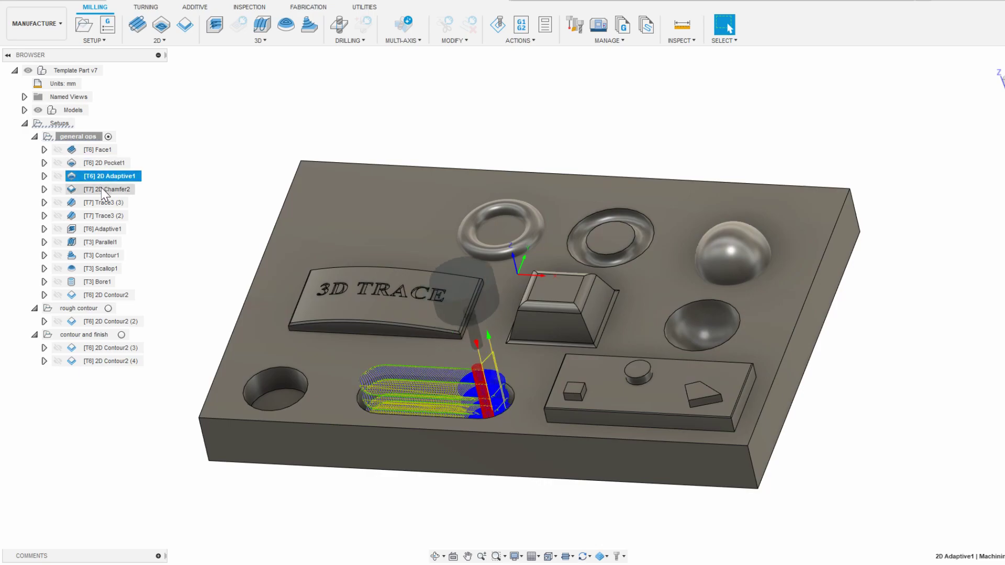
{"action": "left_click", "coordinate": [101, 189]}
{"action": "left_click", "coordinate": [102, 202]}
{"action": "left_click", "coordinate": [100, 216]}
{"action": "left_click", "coordinate": [100, 229]}
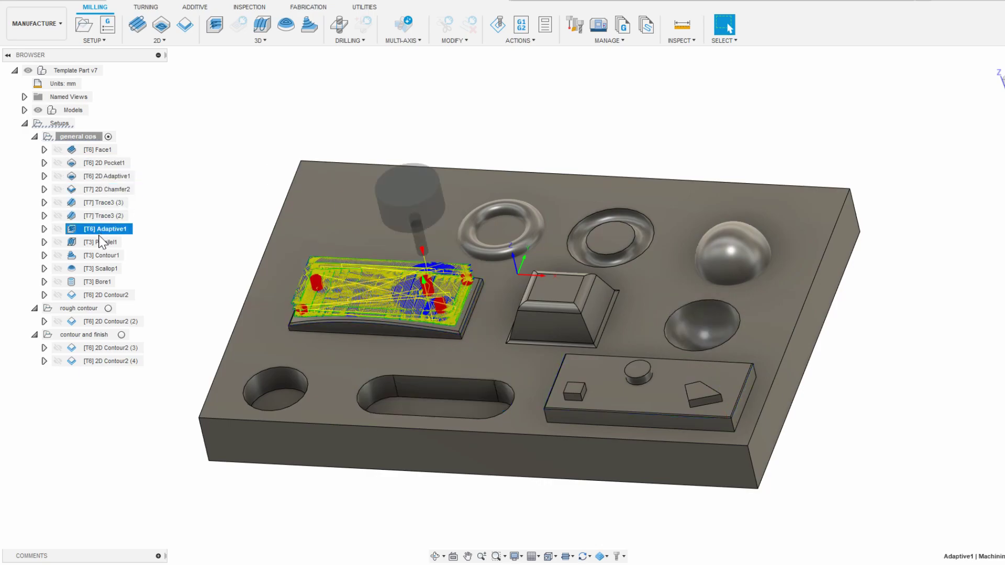
{"action": "left_click", "coordinate": [101, 242]}
{"action": "left_click", "coordinate": [101, 256]}
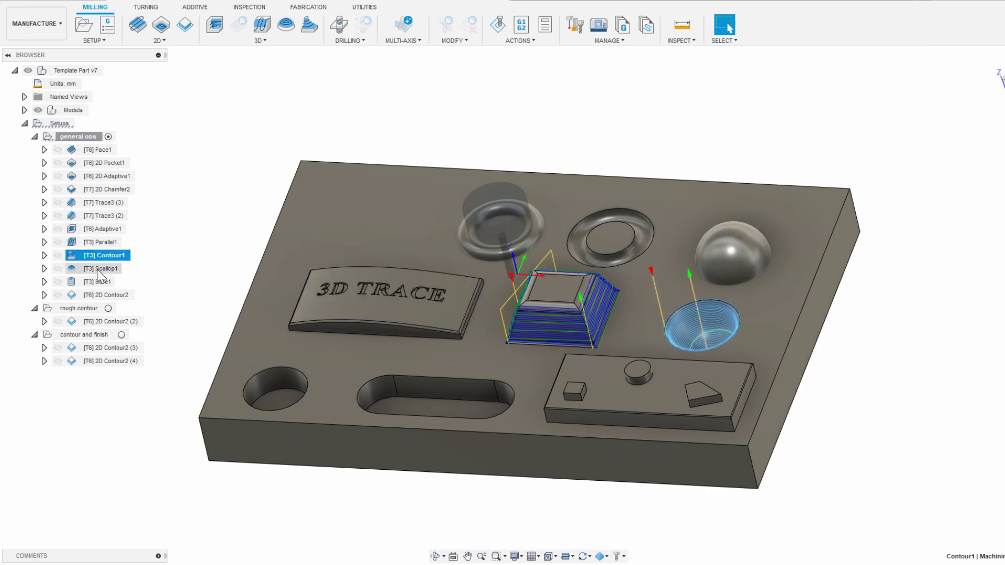
{"action": "left_click", "coordinate": [97, 270]}
{"action": "left_click", "coordinate": [93, 281]}
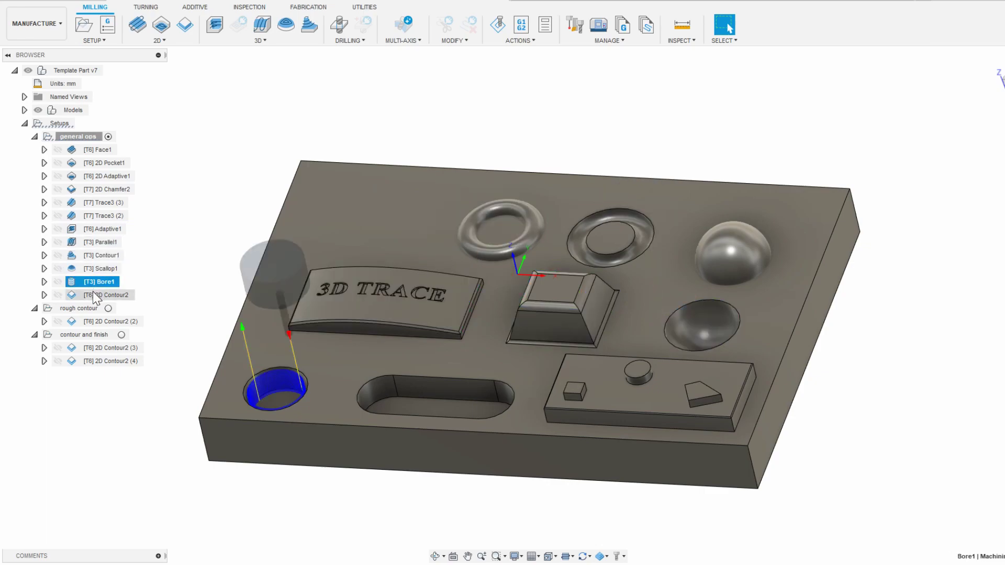
{"action": "left_click", "coordinate": [93, 294]}
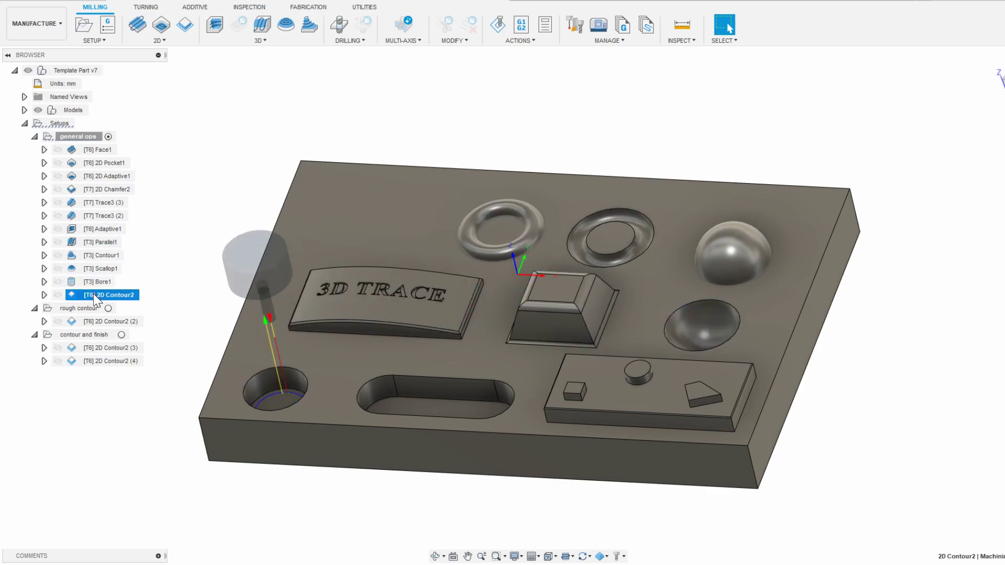
{"action": "left_click", "coordinate": [168, 298]}
{"action": "mouse_move", "coordinate": [413, 275]}
{"action": "middle_mouse_down", "text": "shift"}
{"action": "mouse_move", "coordinate": [416, 251]}
{"action": "mouse_move", "coordinate": [427, 282]}
{"action": "mouse_move", "coordinate": [418, 264]}
{"action": "middle_mouse_up", "text": "shift"}
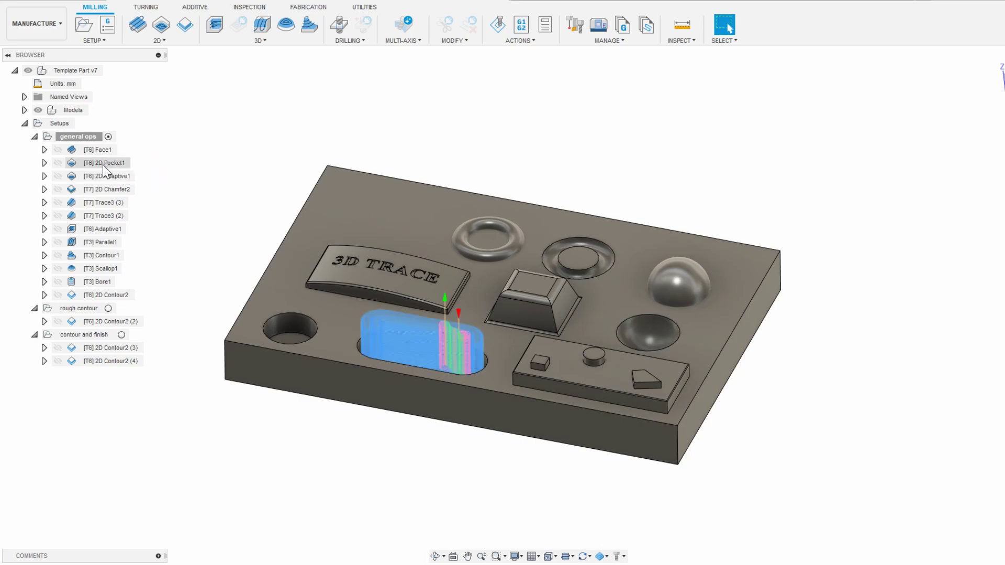
- Store the Face1 operation as a local template named "4mm flat AL"
{"action": "left_click", "coordinate": [94, 152]}
{"action": "right_click", "coordinate": [93, 153]}
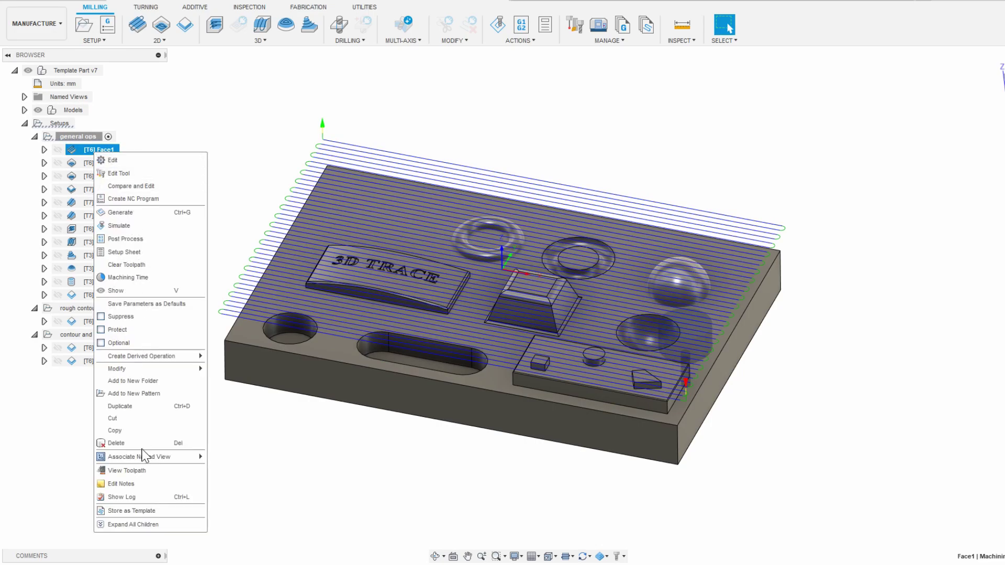
{"action": "left_click", "coordinate": [135, 510]}
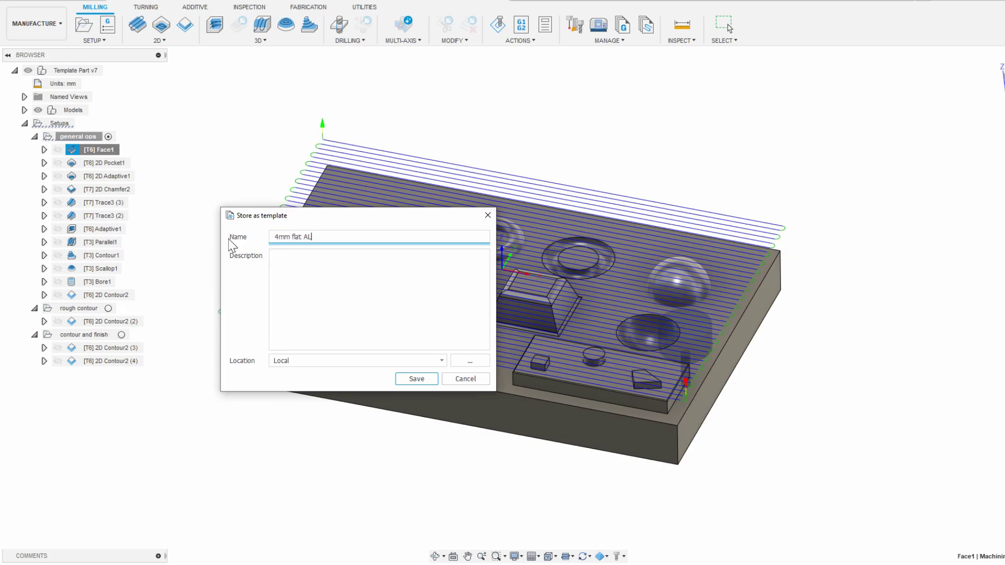
{"action": "type", "text": "4mm flat AL"}
{"action": "key", "text": "Return"}
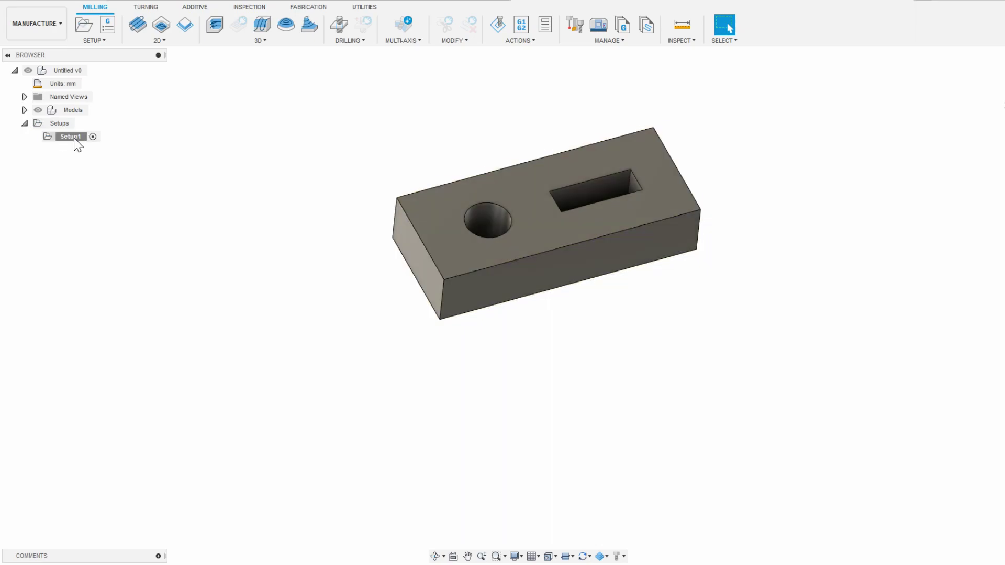
- Switch to the untitled block with the round hole and slot, and create an operation in Setup1 from the 4mm flat AL template
{"action": "right_click", "coordinate": [74, 137]}
{"action": "mouse_move", "coordinate": [172, 189]}
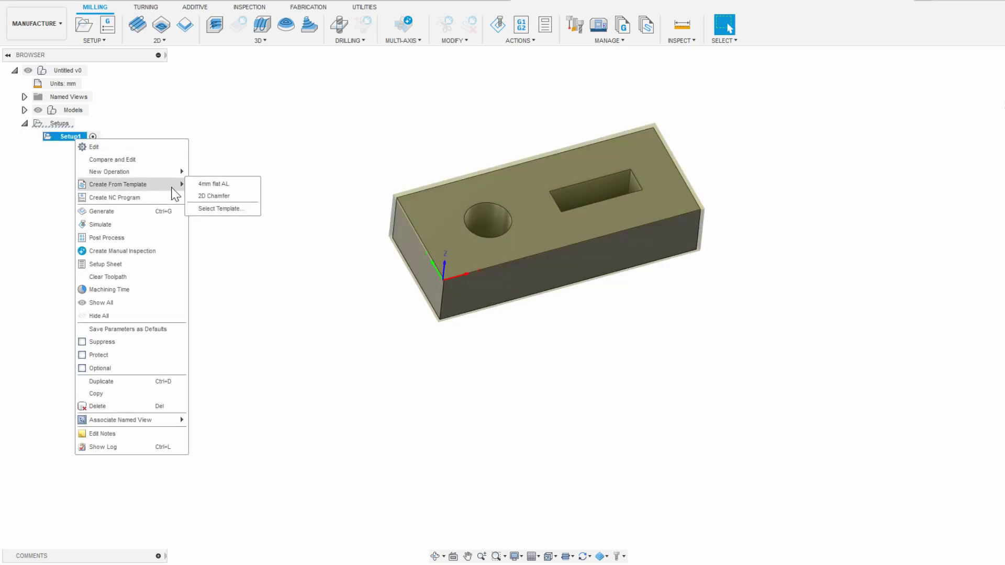
{"action": "left_click", "coordinate": [218, 185]}
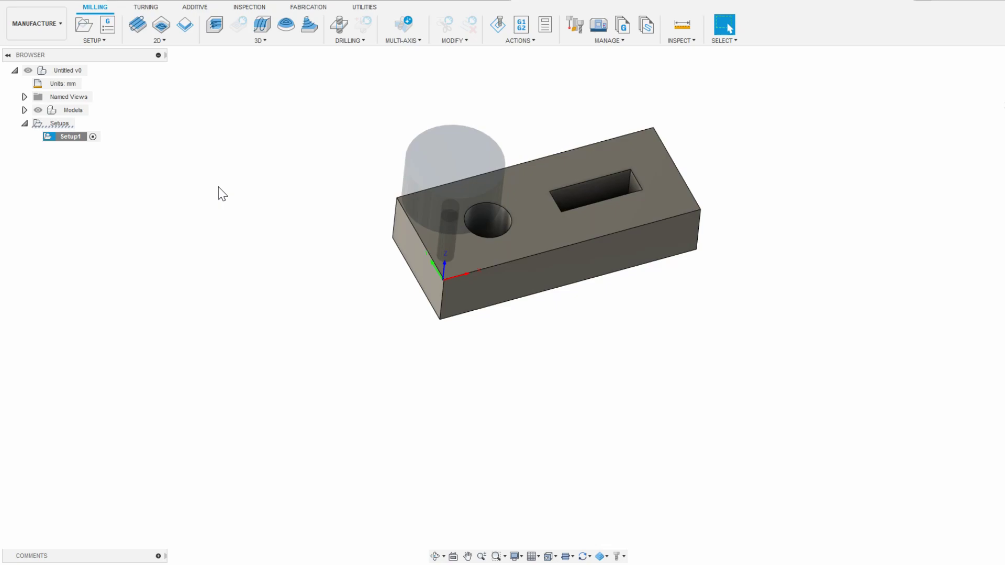
{"action": "left_click", "coordinate": [139, 177]}
- Assign the block's top outline as the Face operation's stock contour and generate the toolpath
{"action": "double_click", "coordinate": [118, 152]}
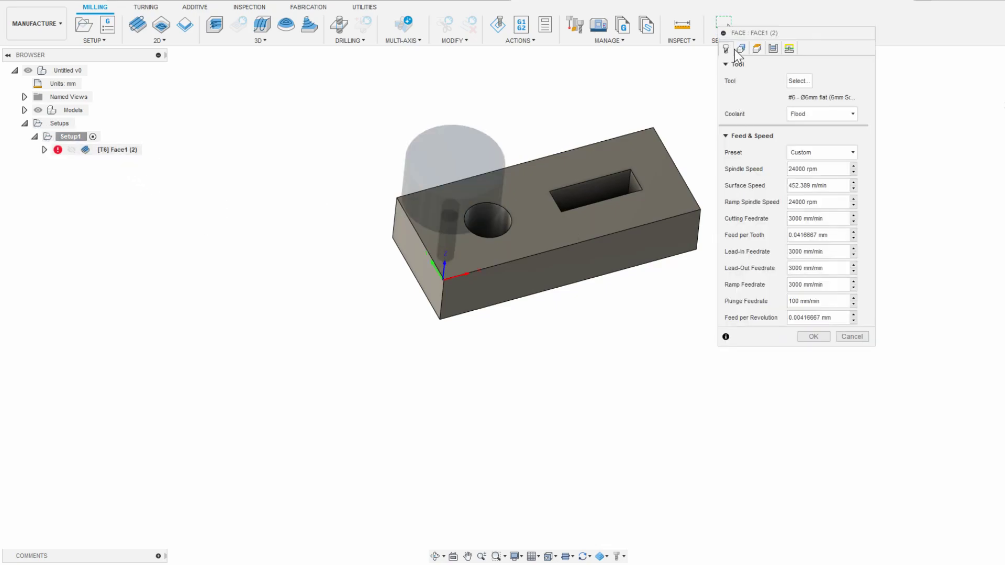
{"action": "left_click", "coordinate": [737, 50]}
{"action": "left_click", "coordinate": [636, 224]}
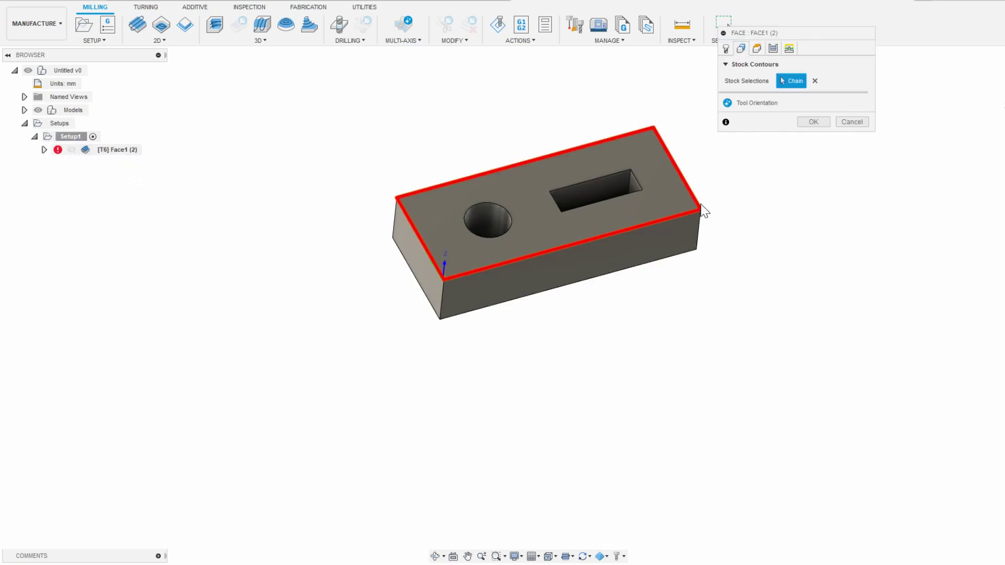
{"action": "left_click", "coordinate": [813, 121]}
{"action": "middle_click_drag", "start_coordinate": [269, 234], "coordinate": [269, 229], "text": "shift"}
{"action": "scroll", "coordinate": [320, 263], "scroll_direction": "down", "scroll_amount": 3}
{"action": "scroll", "coordinate": [440, 202], "scroll_direction": "up", "scroll_amount": 1}
{"action": "mouse_move", "coordinate": [439, 192]}
{"action": "middle_mouse_down", "text": "shift"}
{"action": "mouse_move", "coordinate": [438, 180]}
{"action": "mouse_move", "coordinate": [437, 197]}
{"action": "mouse_move", "coordinate": [440, 188]}
{"action": "mouse_move", "coordinate": [451, 194]}
{"action": "middle_mouse_up", "text": "shift"}
{"action": "key", "text": "Escape"}
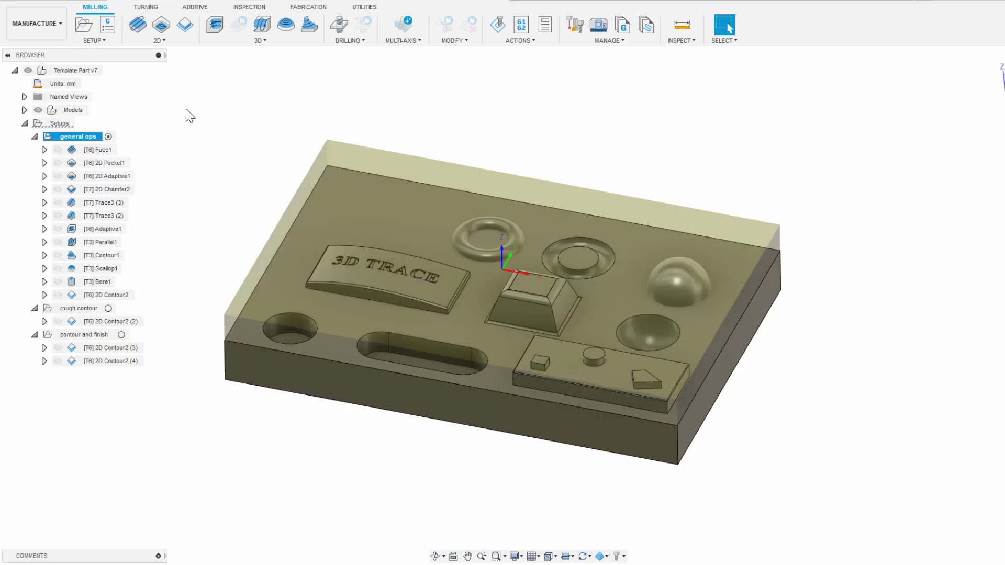
- Store all operations in general ops, Face1 through 2D Contour2, as a local template named "All 4mm flat"
{"action": "left_click", "coordinate": [100, 150]}
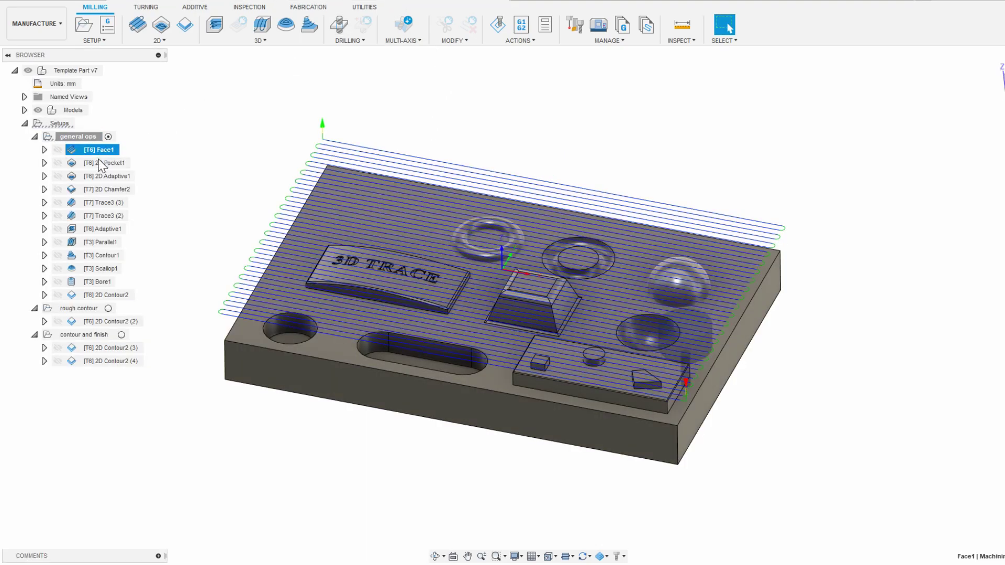
{"action": "left_click", "coordinate": [85, 294], "text": "shift"}
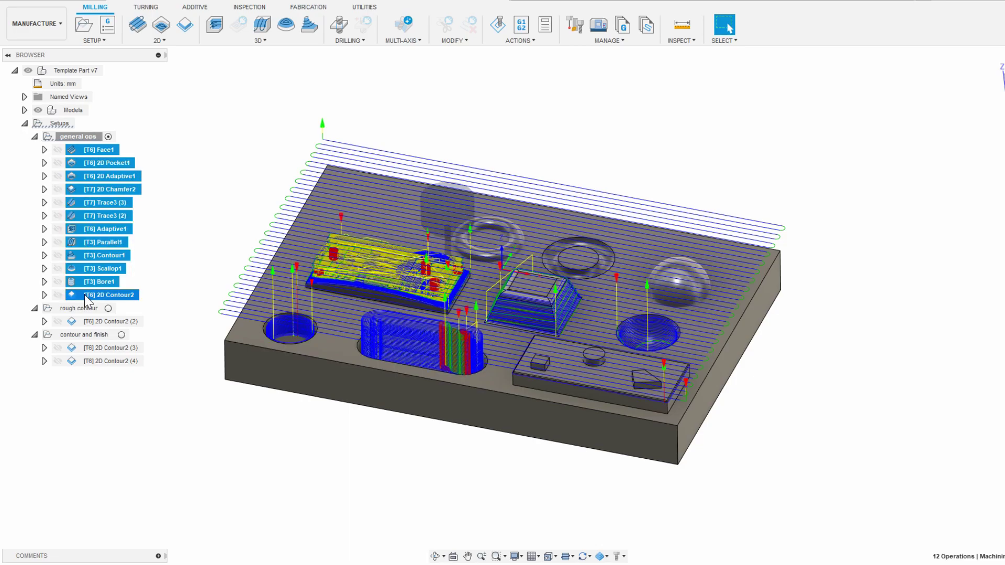
{"action": "right_click", "coordinate": [86, 149]}
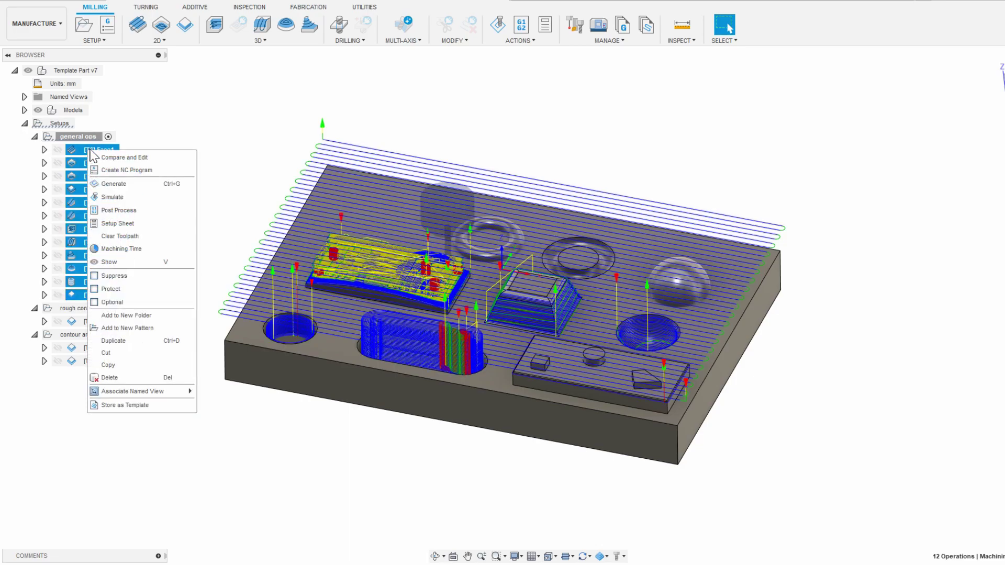
{"action": "left_click", "coordinate": [137, 404]}
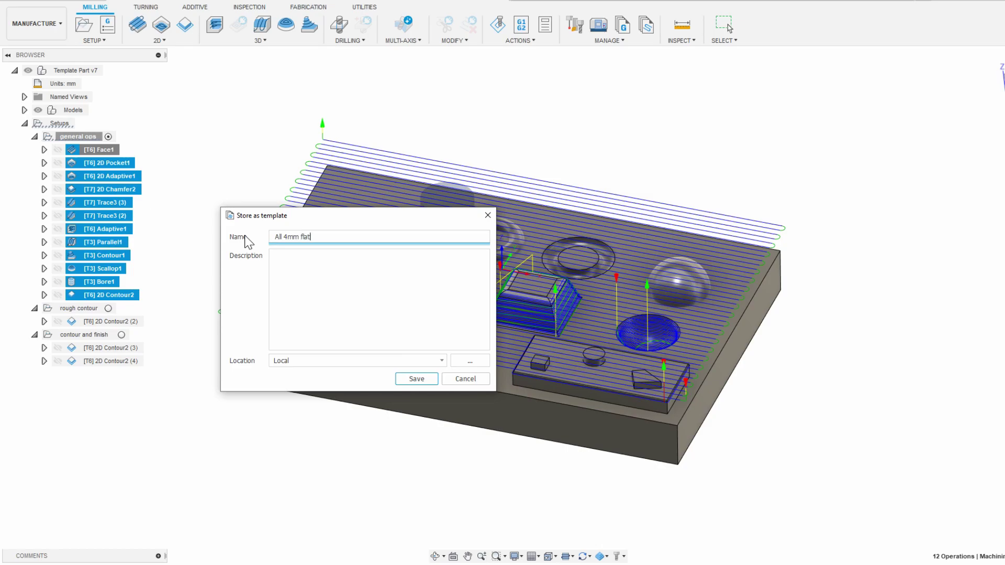
{"action": "key", "text": "Return"}
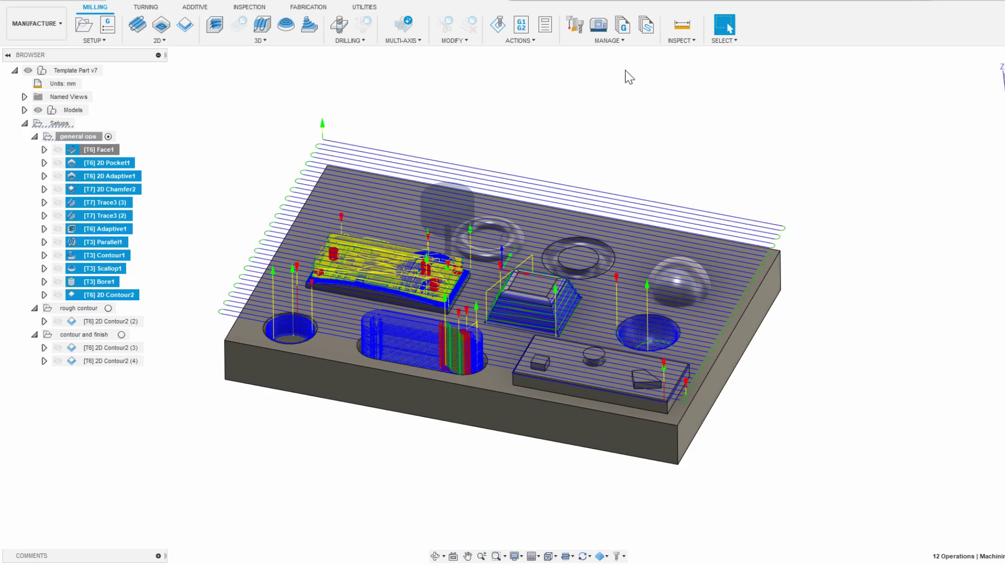
- In the untitled block's Setup1, replace the existing Face operation with the operations from the All 4mm flat template
{"action": "left_click", "coordinate": [639, 2]}
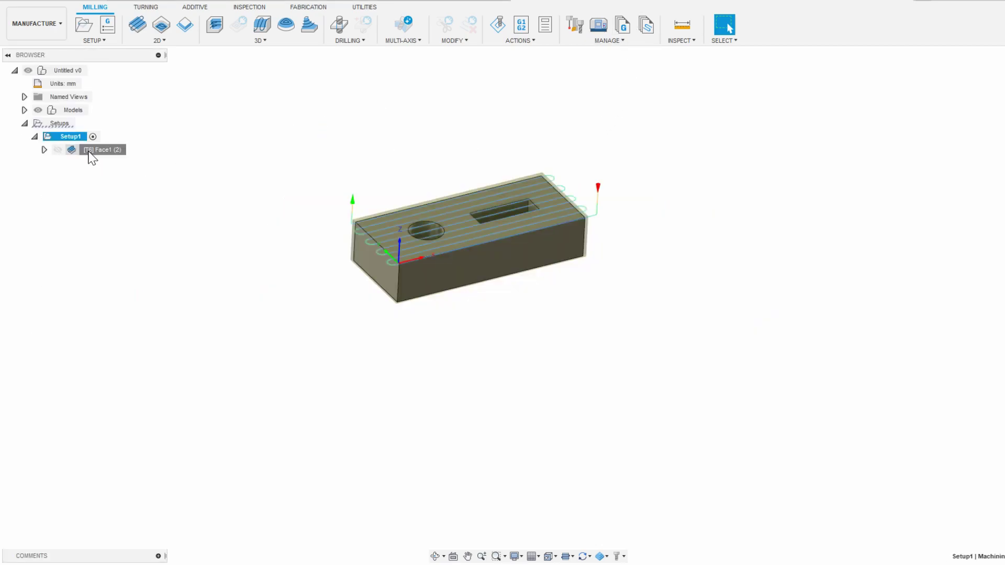
{"action": "key", "text": "Delete"}
{"action": "right_click", "coordinate": [70, 138]}
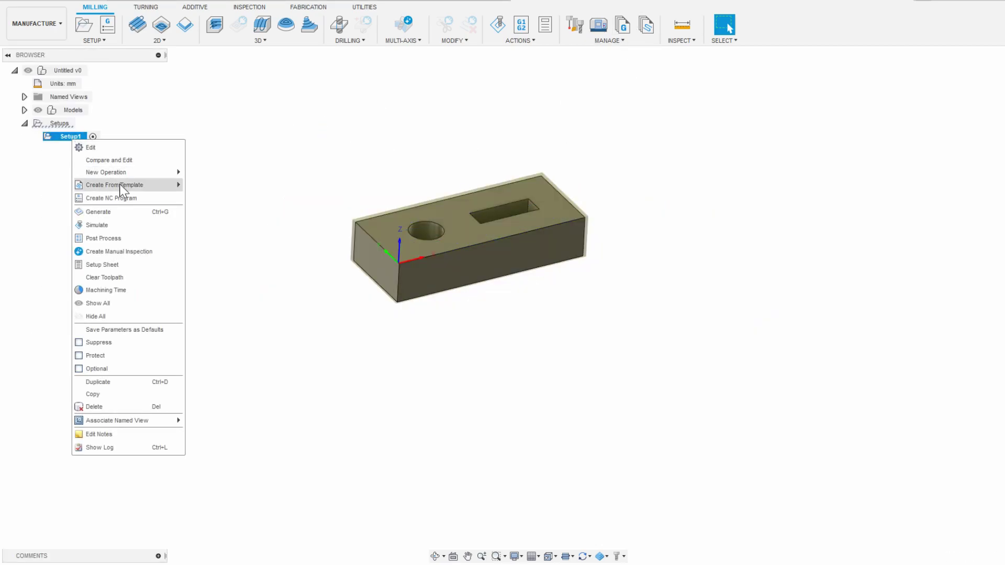
{"action": "mouse_move", "coordinate": [122, 186]}
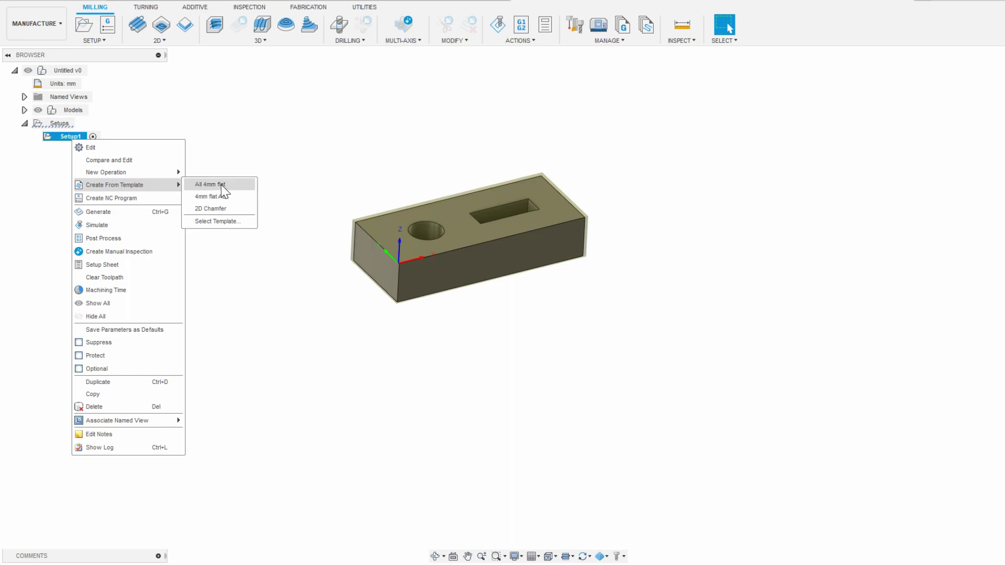
{"action": "left_click", "coordinate": [212, 184]}
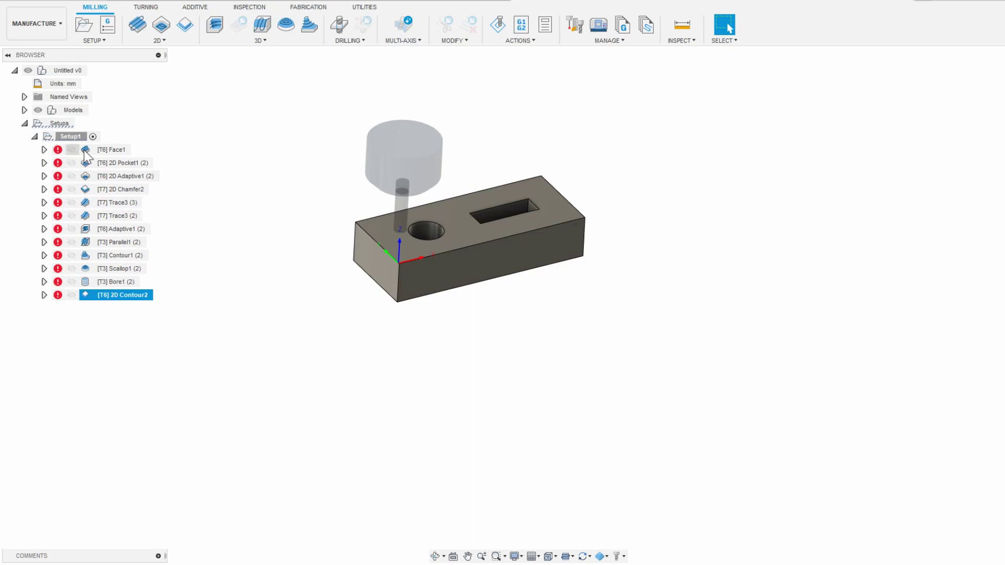
- Generate the Face1 toolpath over the block's top and the Bore toolpath on the round hole's cylindrical face
{"action": "double_click", "coordinate": [84, 150]}
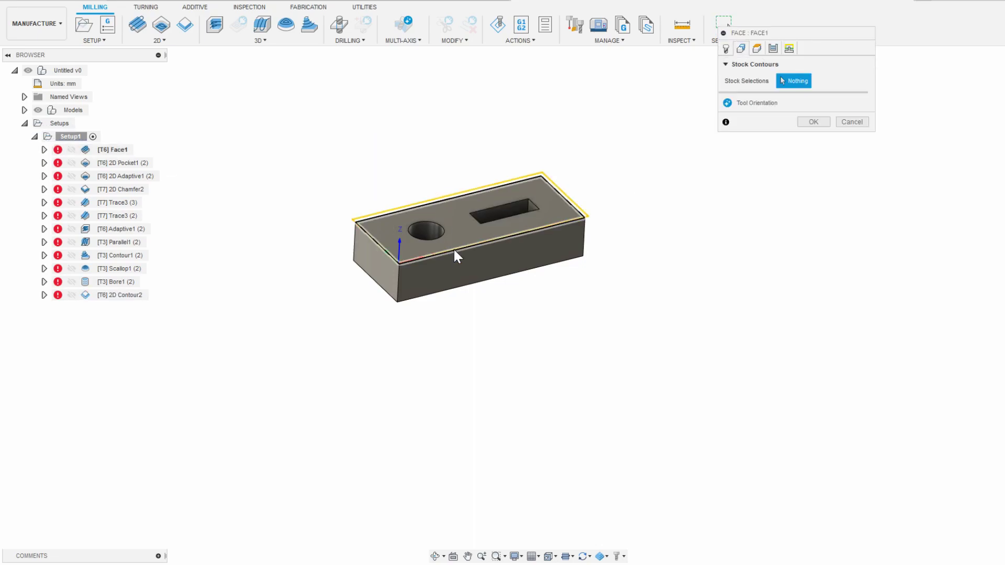
{"action": "left_click", "coordinate": [803, 122]}
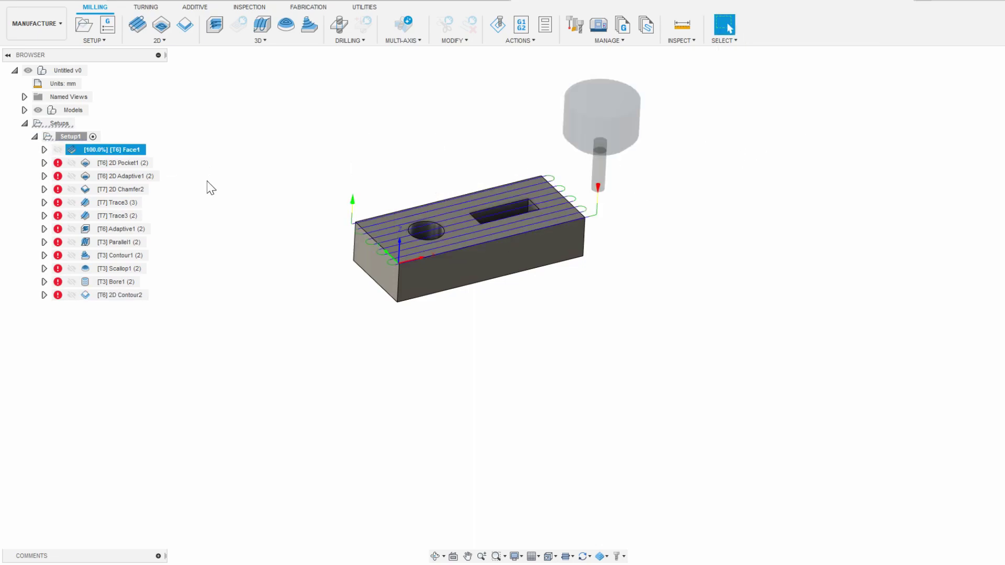
{"action": "double_click", "coordinate": [112, 283]}
{"action": "left_click", "coordinate": [435, 236]}
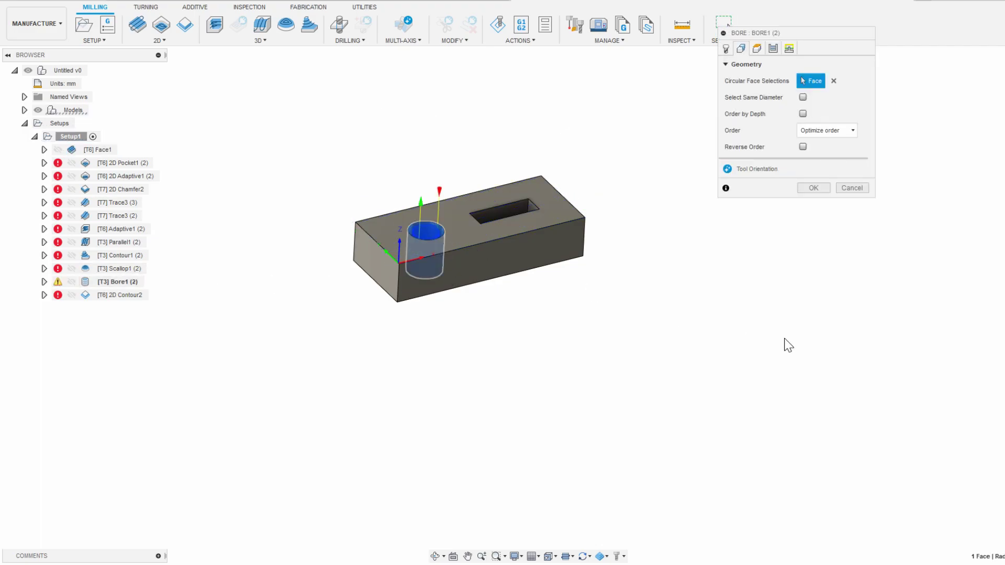
{"action": "left_click", "coordinate": [811, 189]}
- Assign the rectangular slot's bottom edge loop to the 2D Contour2 operation and generate its toolpath
{"action": "double_click", "coordinate": [123, 295]}
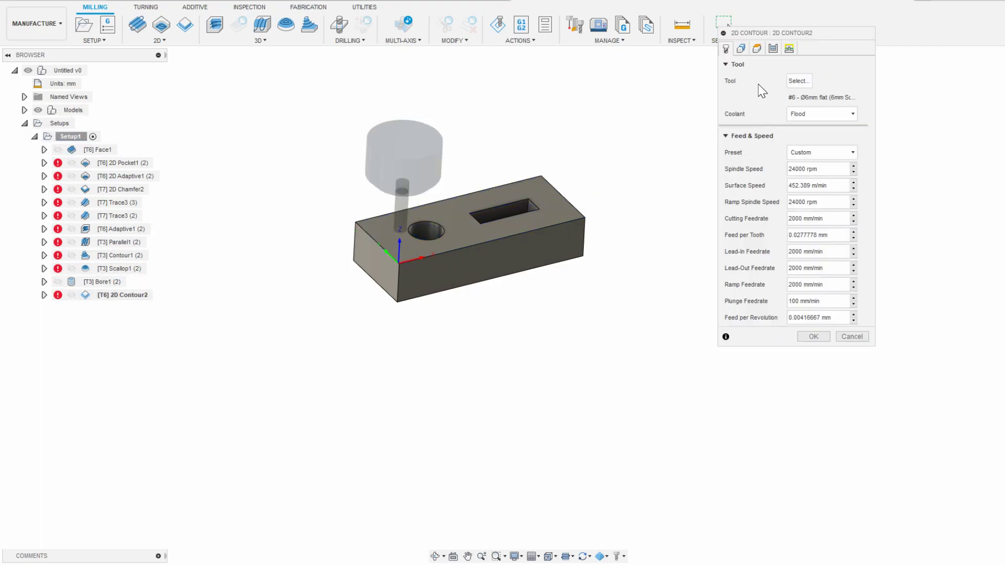
{"action": "left_click", "coordinate": [743, 49]}
{"action": "middle_click_drag", "start_coordinate": [489, 208], "coordinate": [500, 157], "text": "shift"}
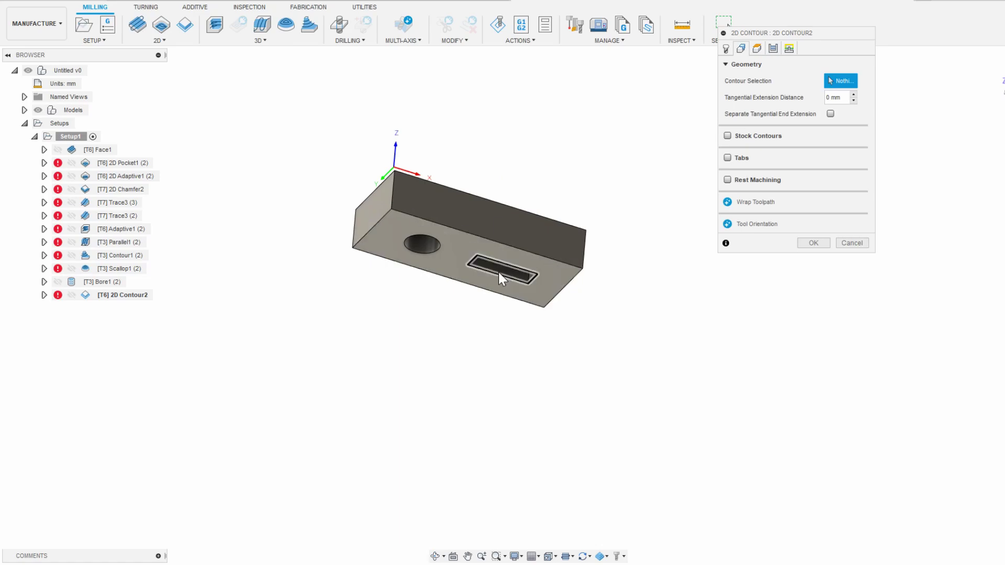
{"action": "left_click", "coordinate": [498, 272]}
{"action": "middle_click_drag", "start_coordinate": [509, 252], "coordinate": [512, 316], "text": "shift"}
{"action": "left_click", "coordinate": [814, 244]}
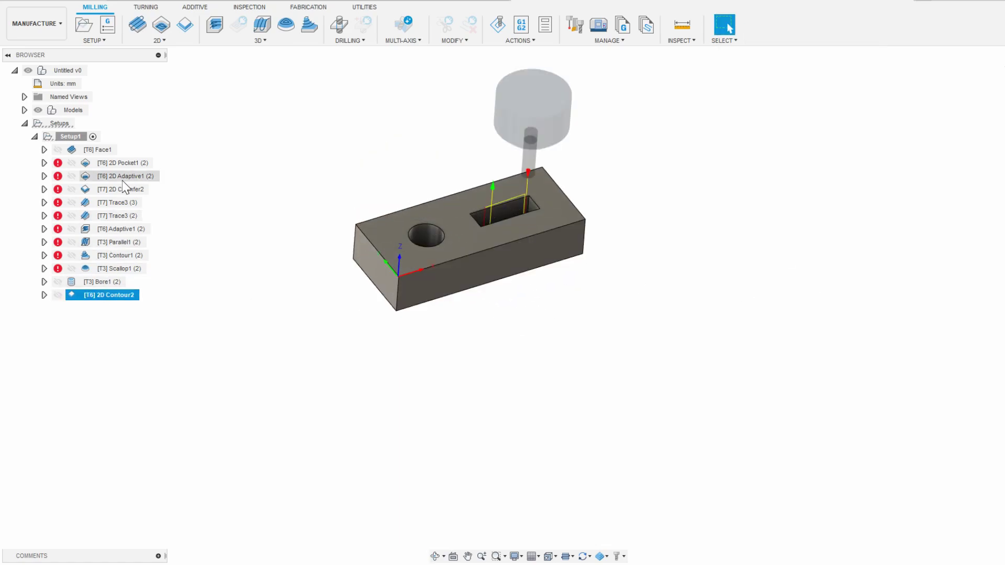
- Delete the unused template operations from 2D Pocket1 (2) through Scallop1 (2)
{"action": "left_click", "coordinate": [124, 164]}
{"action": "left_click", "coordinate": [115, 270], "text": "shift"}
{"action": "key", "text": "Delete"}
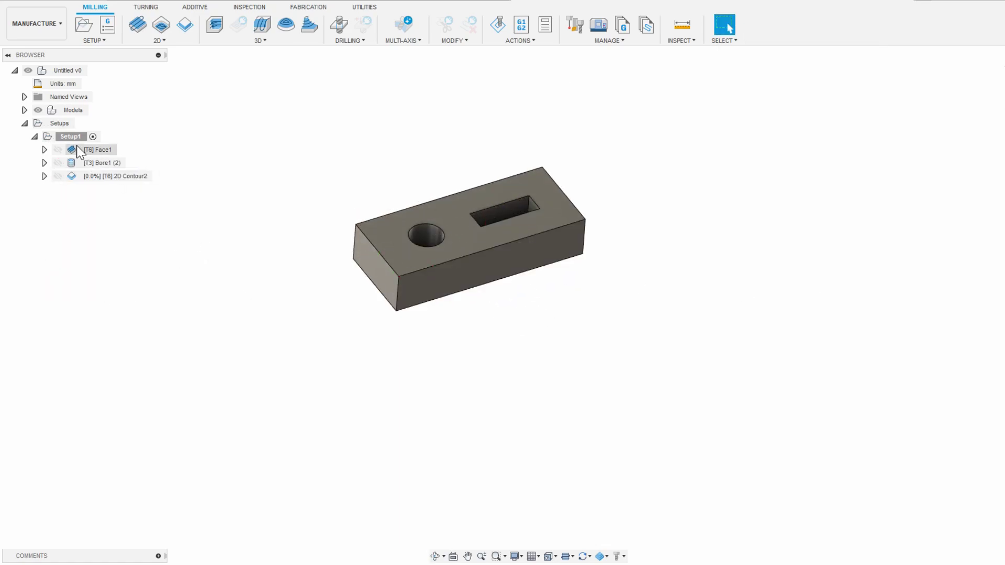
- Simulate the Setup1 toolpaths on the block with stock removal, skip ahead to the next operation, and close the simulation
{"action": "left_click", "coordinate": [498, 25]}
{"action": "left_click", "coordinate": [528, 512]}
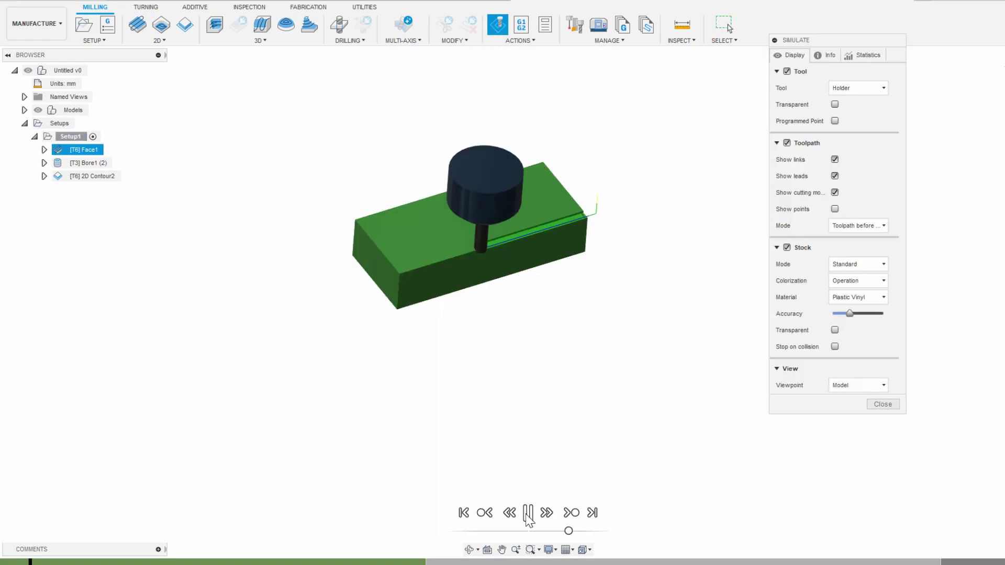
{"action": "left_click", "coordinate": [571, 513]}
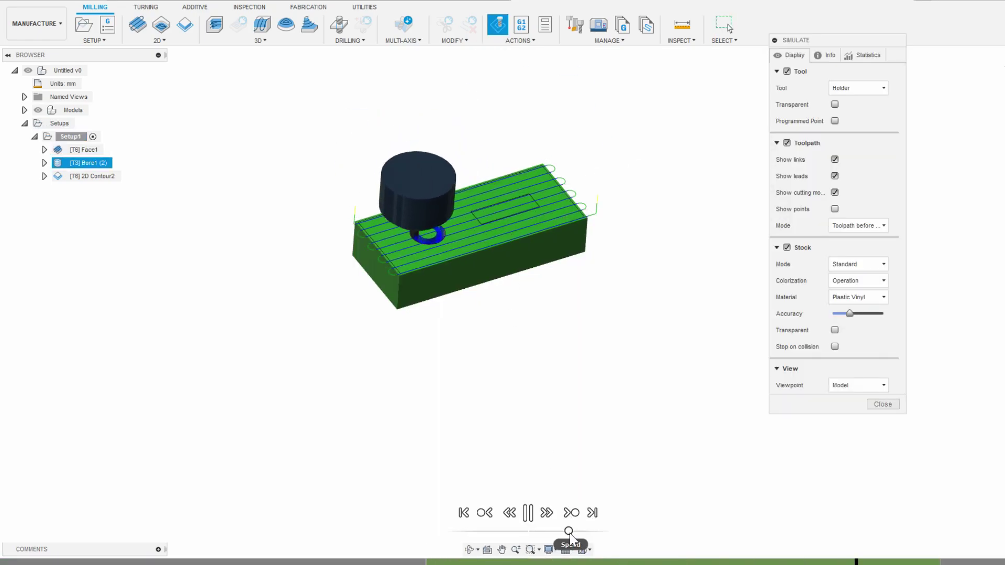
{"action": "left_click", "coordinate": [882, 404]}
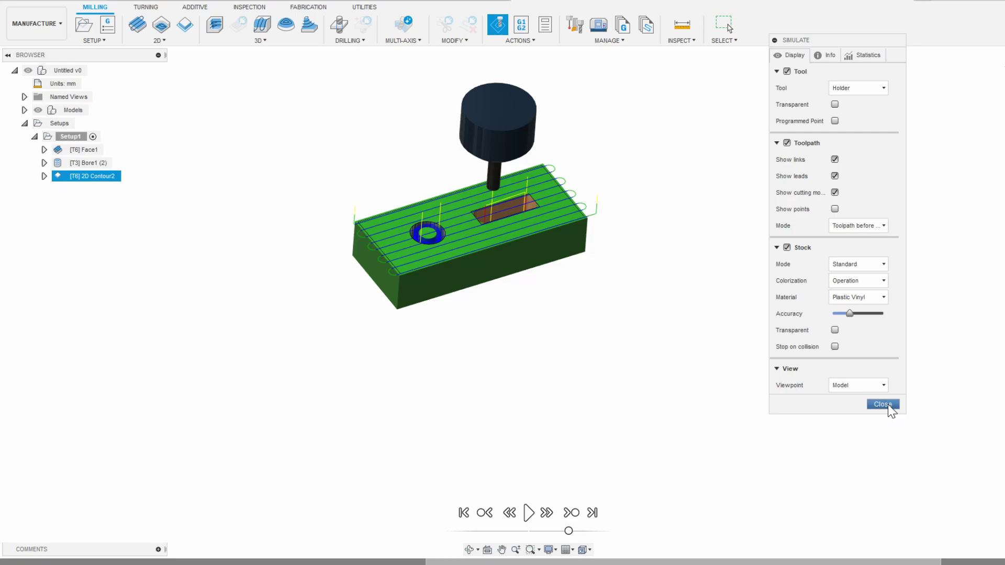
- Switch to the Template Part document and examine the 2D Contour2 (2) toolpath in the rough contour setup
{"action": "left_click", "coordinate": [317, 1]}
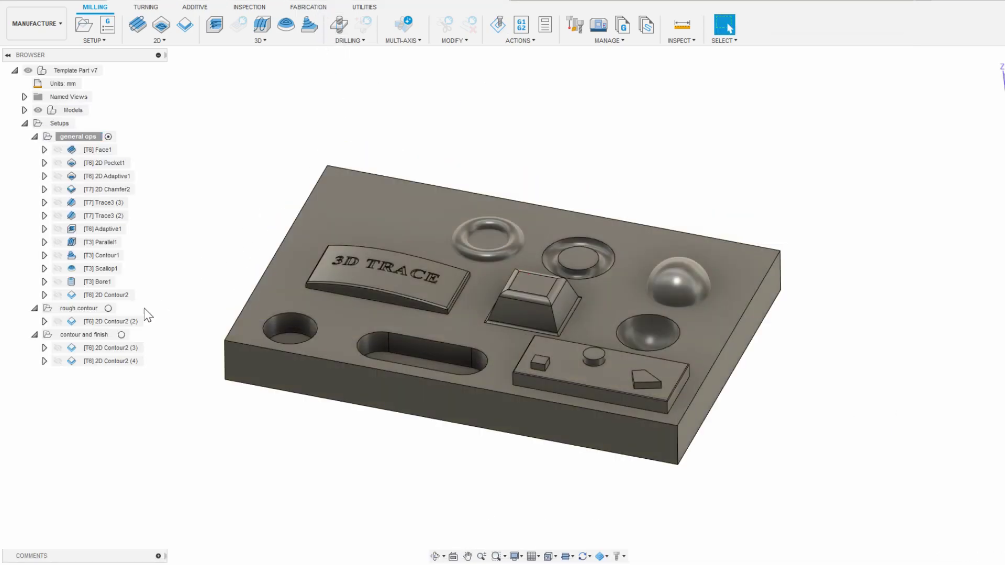
{"action": "left_click", "coordinate": [113, 322]}
{"action": "middle_click_drag", "start_coordinate": [278, 312], "coordinate": [311, 299], "text": "shift"}
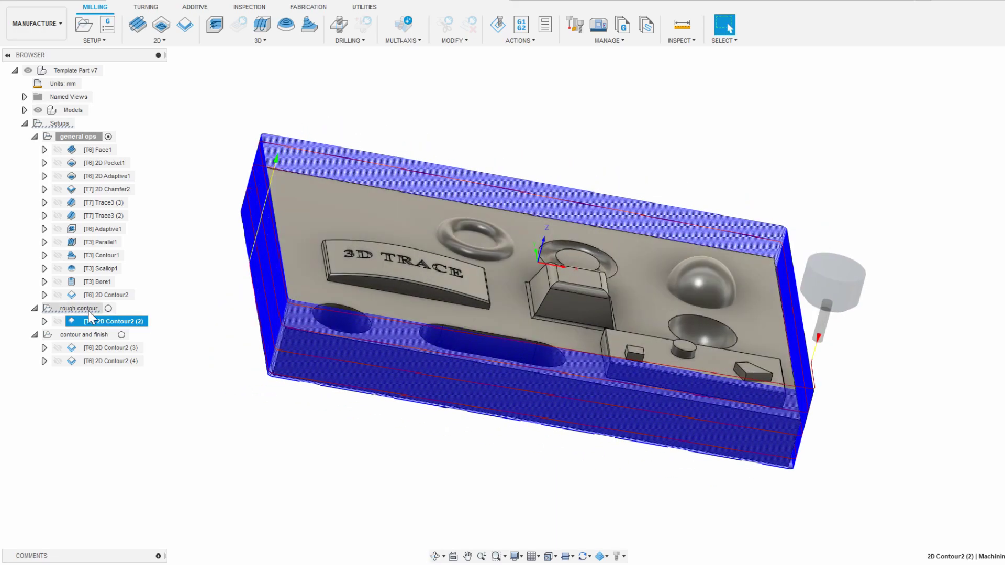
{"action": "left_click", "coordinate": [84, 308]}
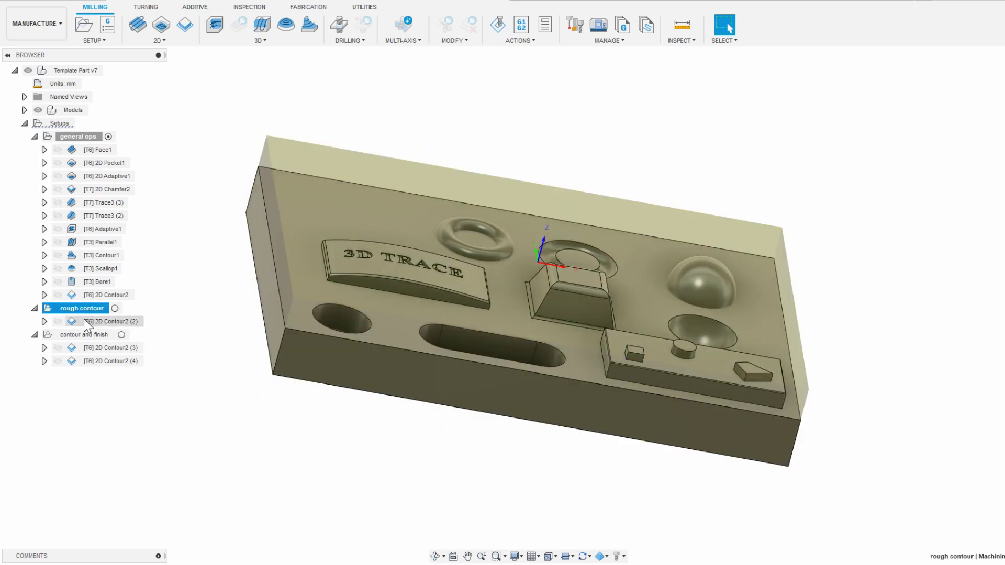
- In the contour and finish setup, compare the 2D Contour2 (3) and 2D Contour2 (4) toolpaths up close around the part's outer corner
{"action": "left_click", "coordinate": [94, 348]}
{"action": "middle_click_drag", "start_coordinate": [235, 308], "coordinate": [297, 359], "text": "shift"}
{"action": "scroll", "coordinate": [297, 359], "scroll_direction": "up", "scroll_amount": 10}
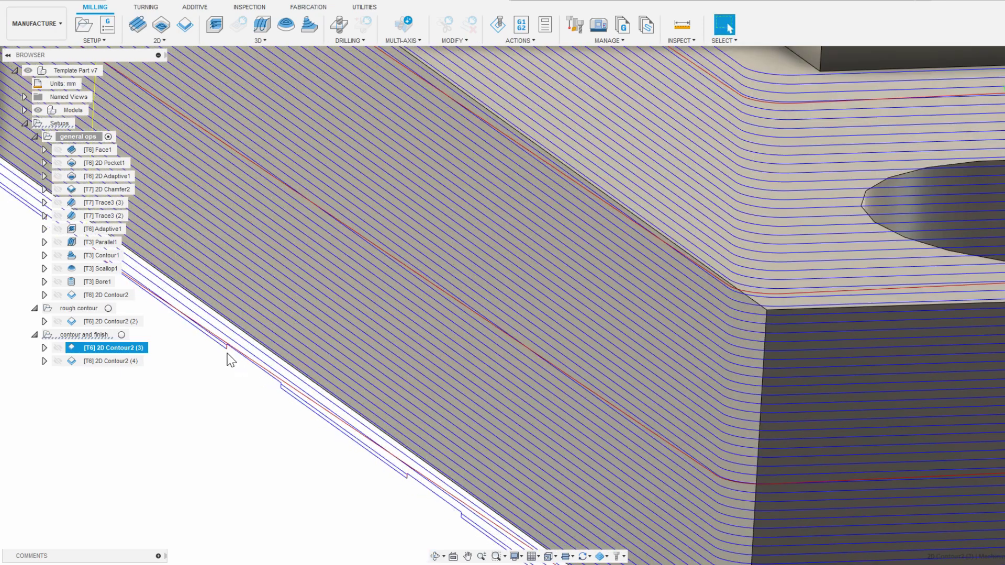
{"action": "scroll", "coordinate": [277, 388], "scroll_direction": "down", "scroll_amount": 10}
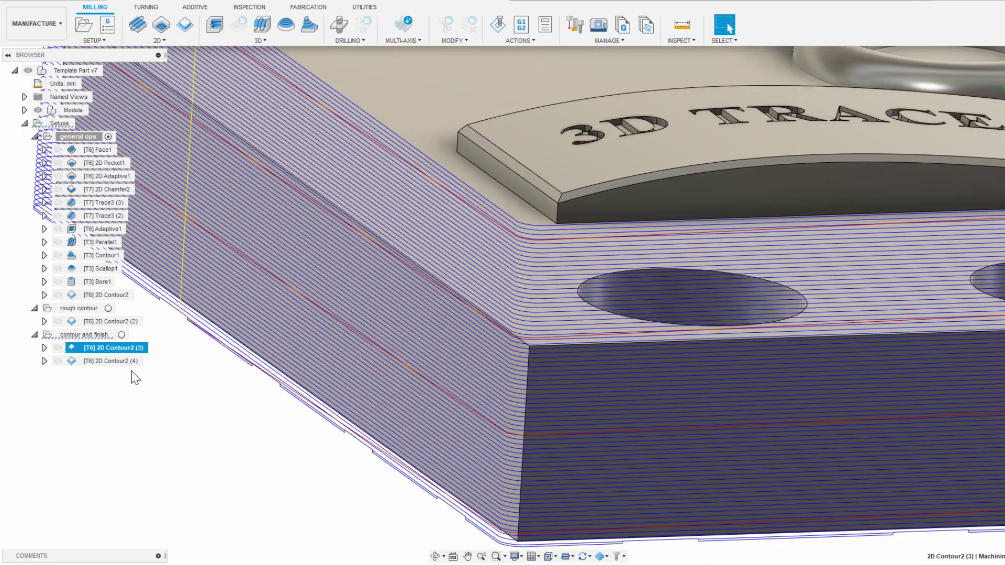
{"action": "left_click", "coordinate": [105, 360]}
{"action": "scroll", "coordinate": [417, 350], "scroll_direction": "down", "scroll_amount": 3}
{"action": "mouse_move", "coordinate": [417, 350]}
{"action": "middle_mouse_down", "text": "shift"}
{"action": "mouse_move", "coordinate": [411, 382]}
{"action": "mouse_move", "coordinate": [489, 348]}
{"action": "mouse_move", "coordinate": [477, 376]}
{"action": "middle_mouse_up", "text": "shift"}
{"action": "scroll", "coordinate": [461, 413], "scroll_direction": "up", "scroll_amount": 7}
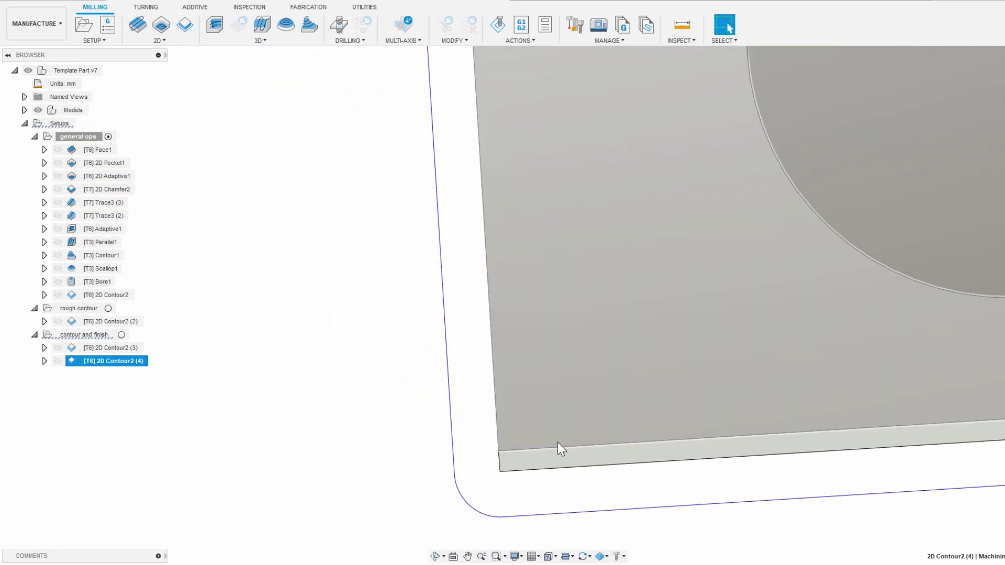
{"action": "scroll", "coordinate": [557, 442], "scroll_direction": "up", "scroll_amount": 2}
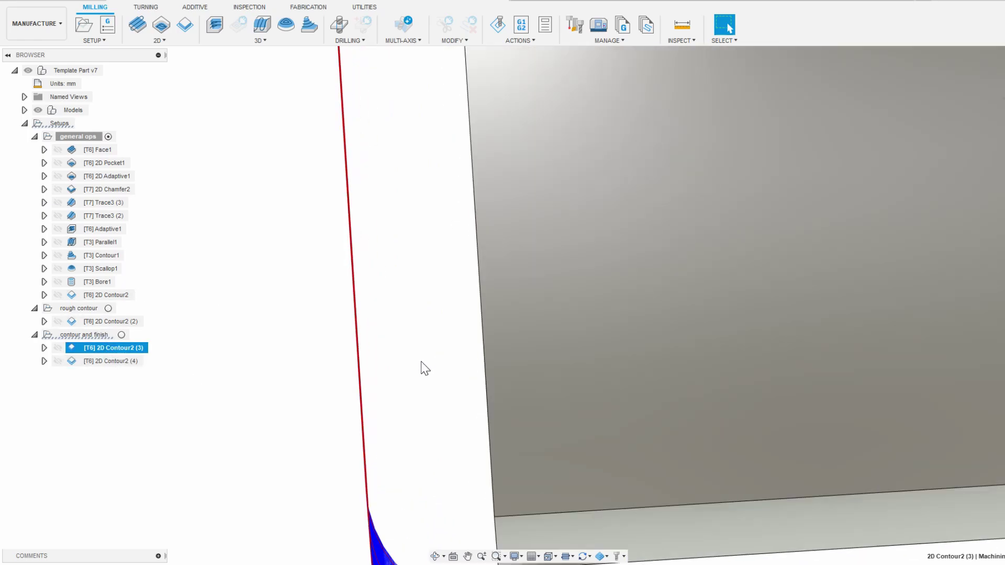